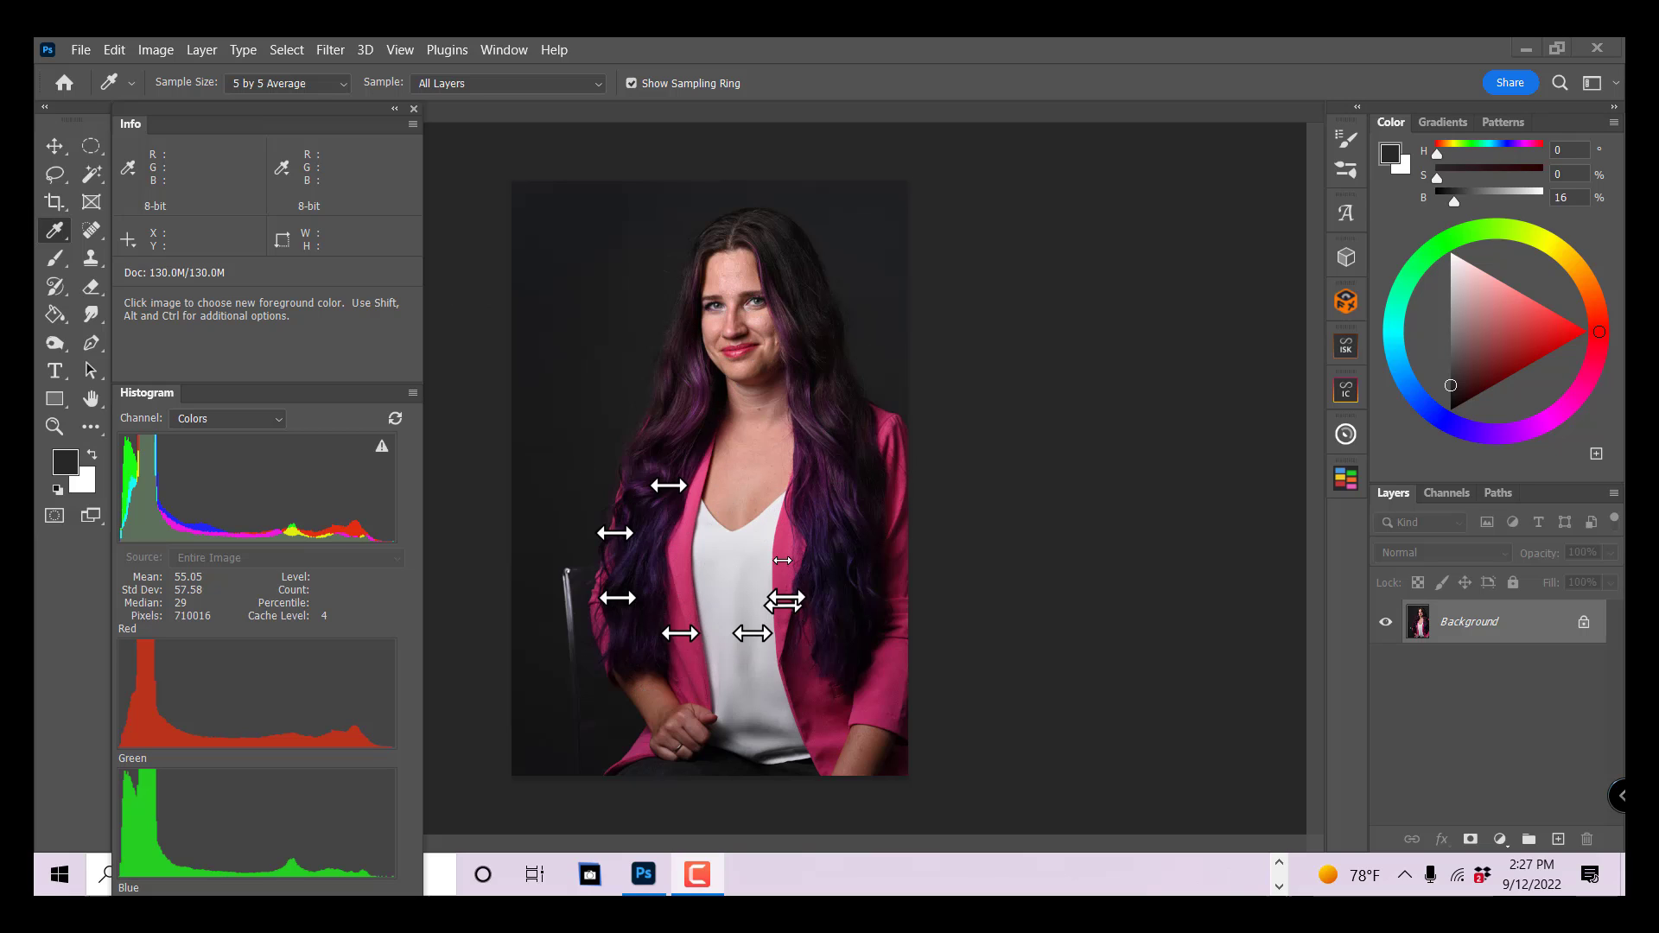
Start a Levels adjustment on the portrait and set the Blue channel's midtone input level to 0.83.
click(148, 52)
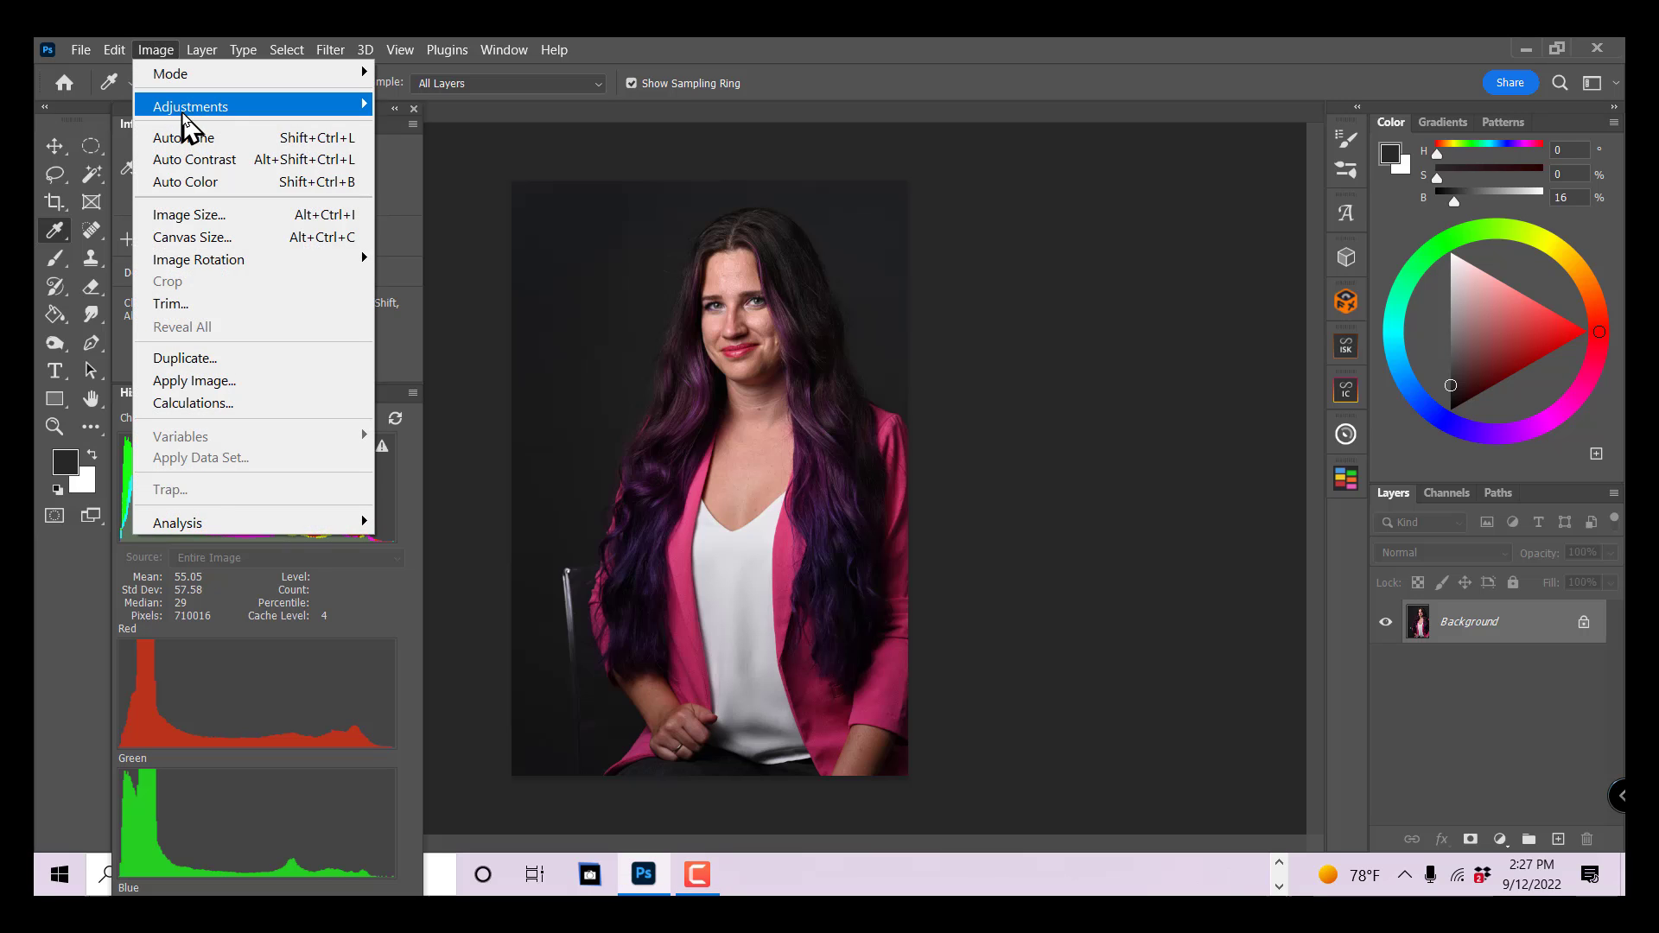
mouse_move(194, 123)
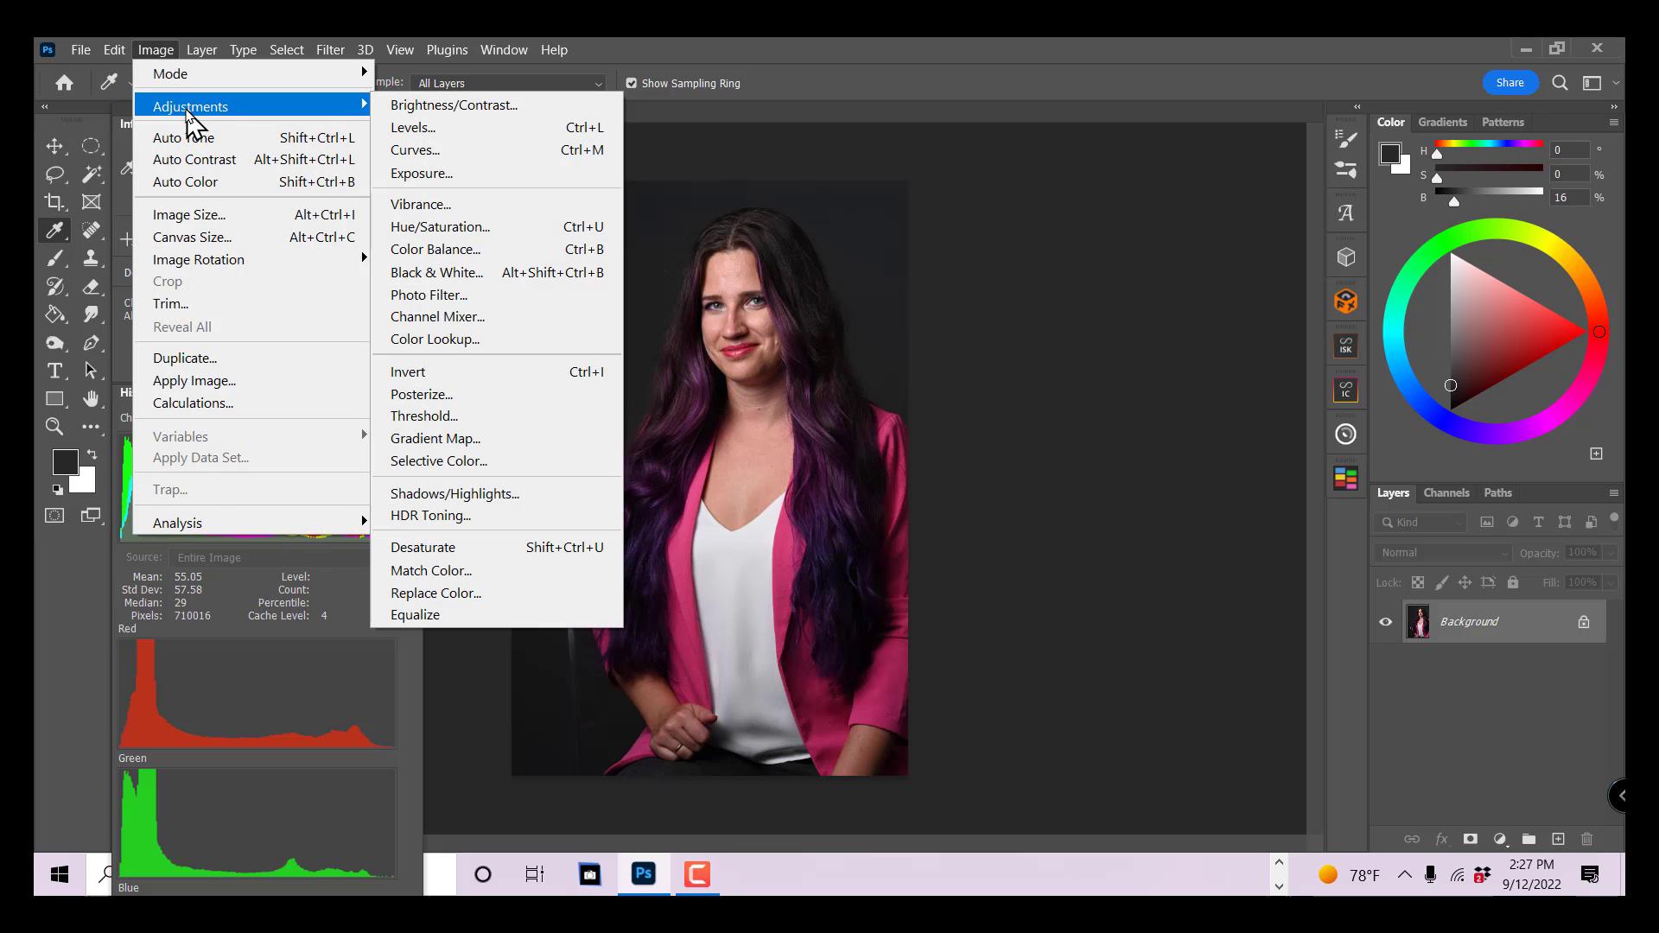
click(467, 130)
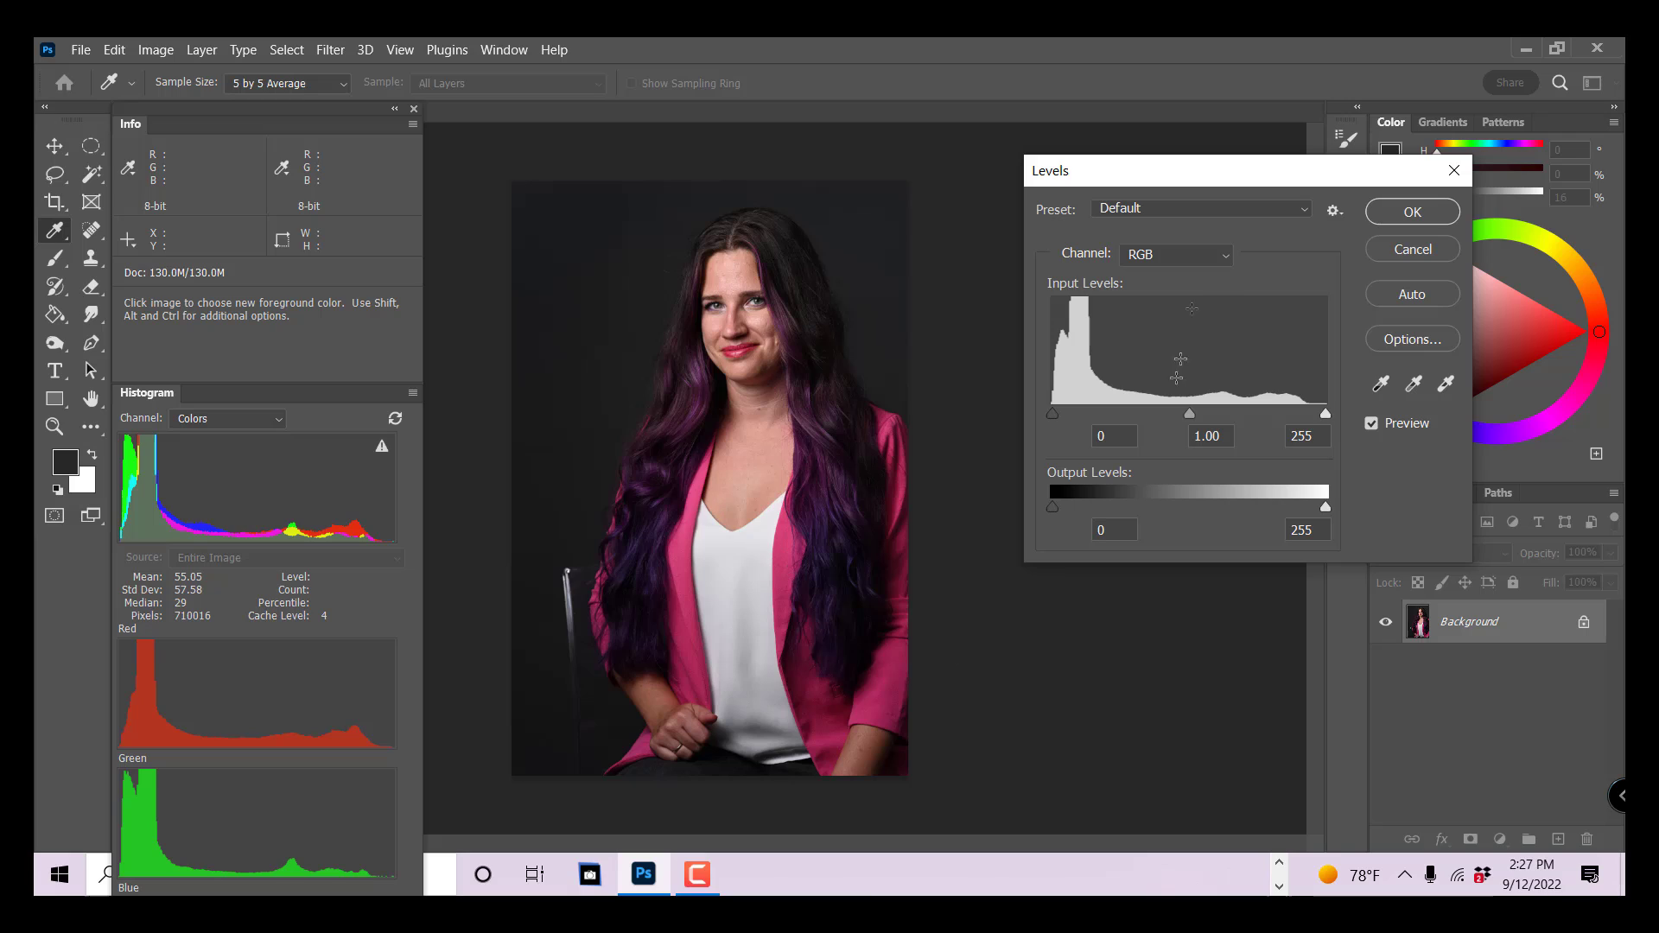
click(1196, 254)
click(1182, 335)
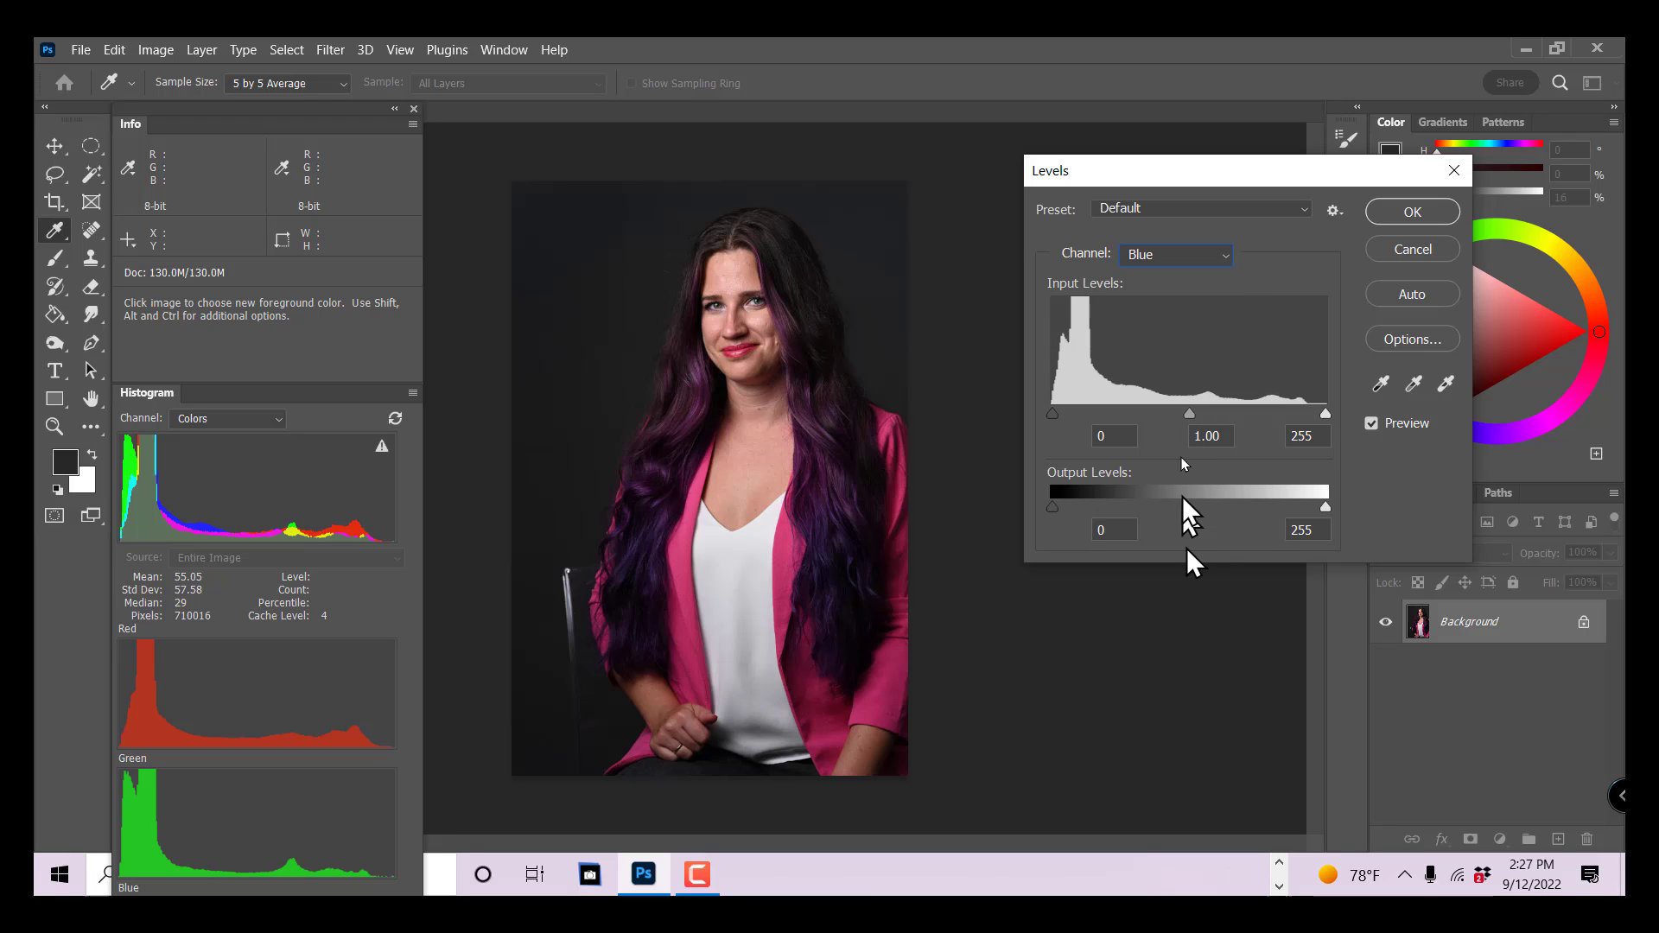
drag(1189, 417, 1205, 410)
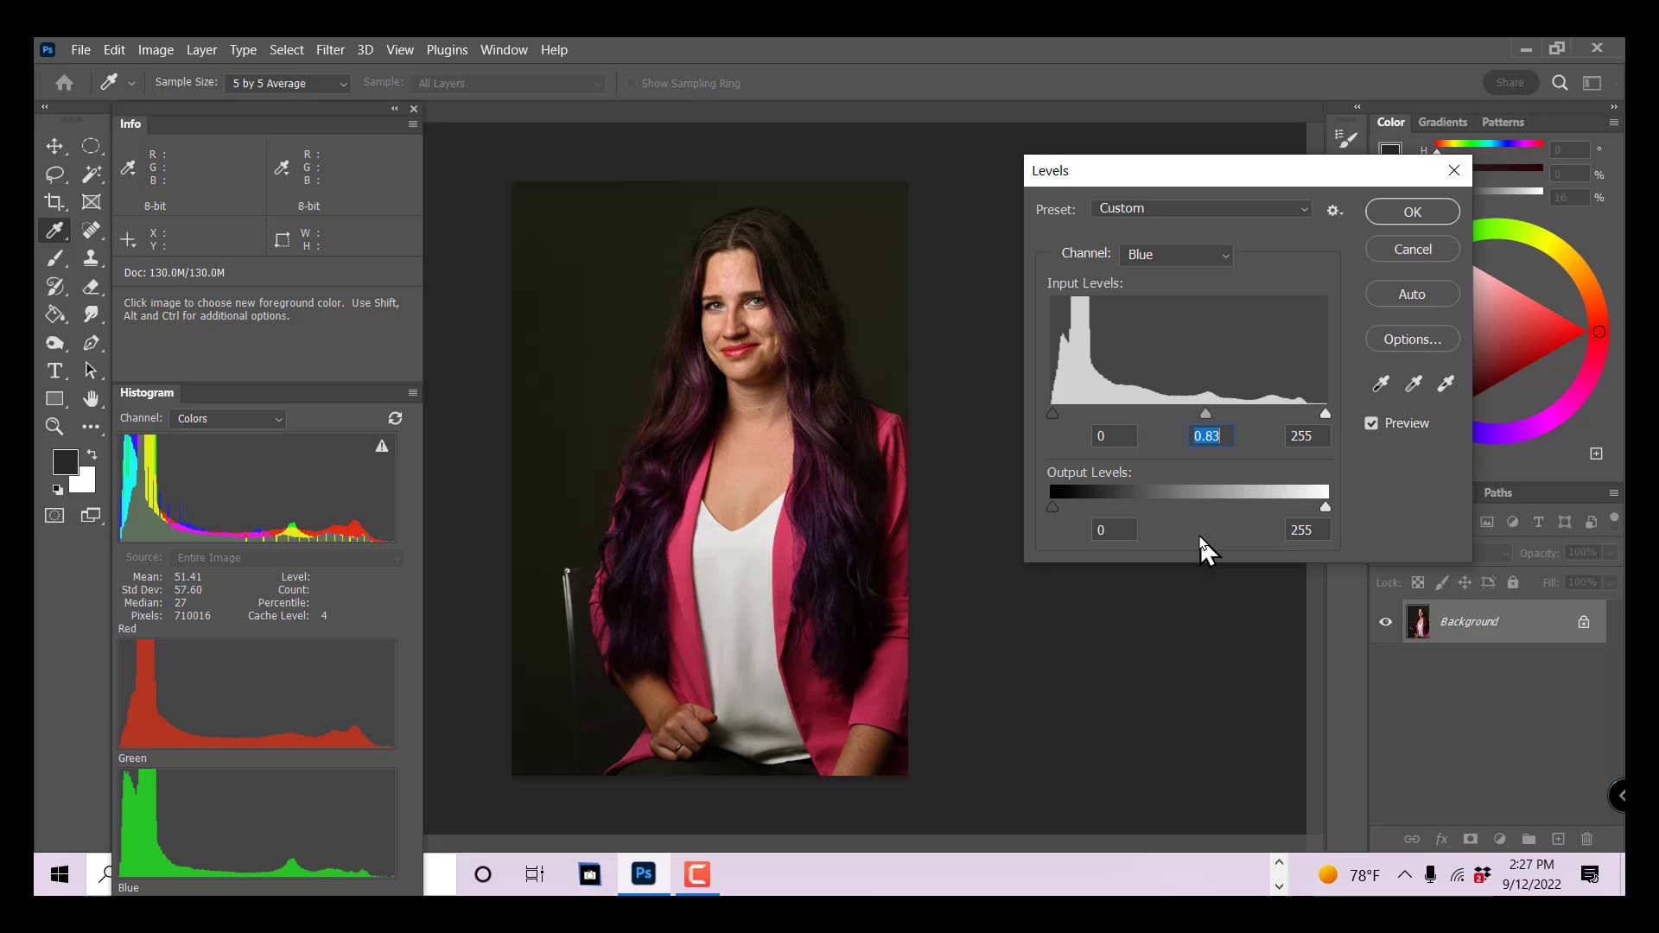
Save the current Levels settings as a preset named WHITE SHIRT and apply the adjustment.
click(1331, 213)
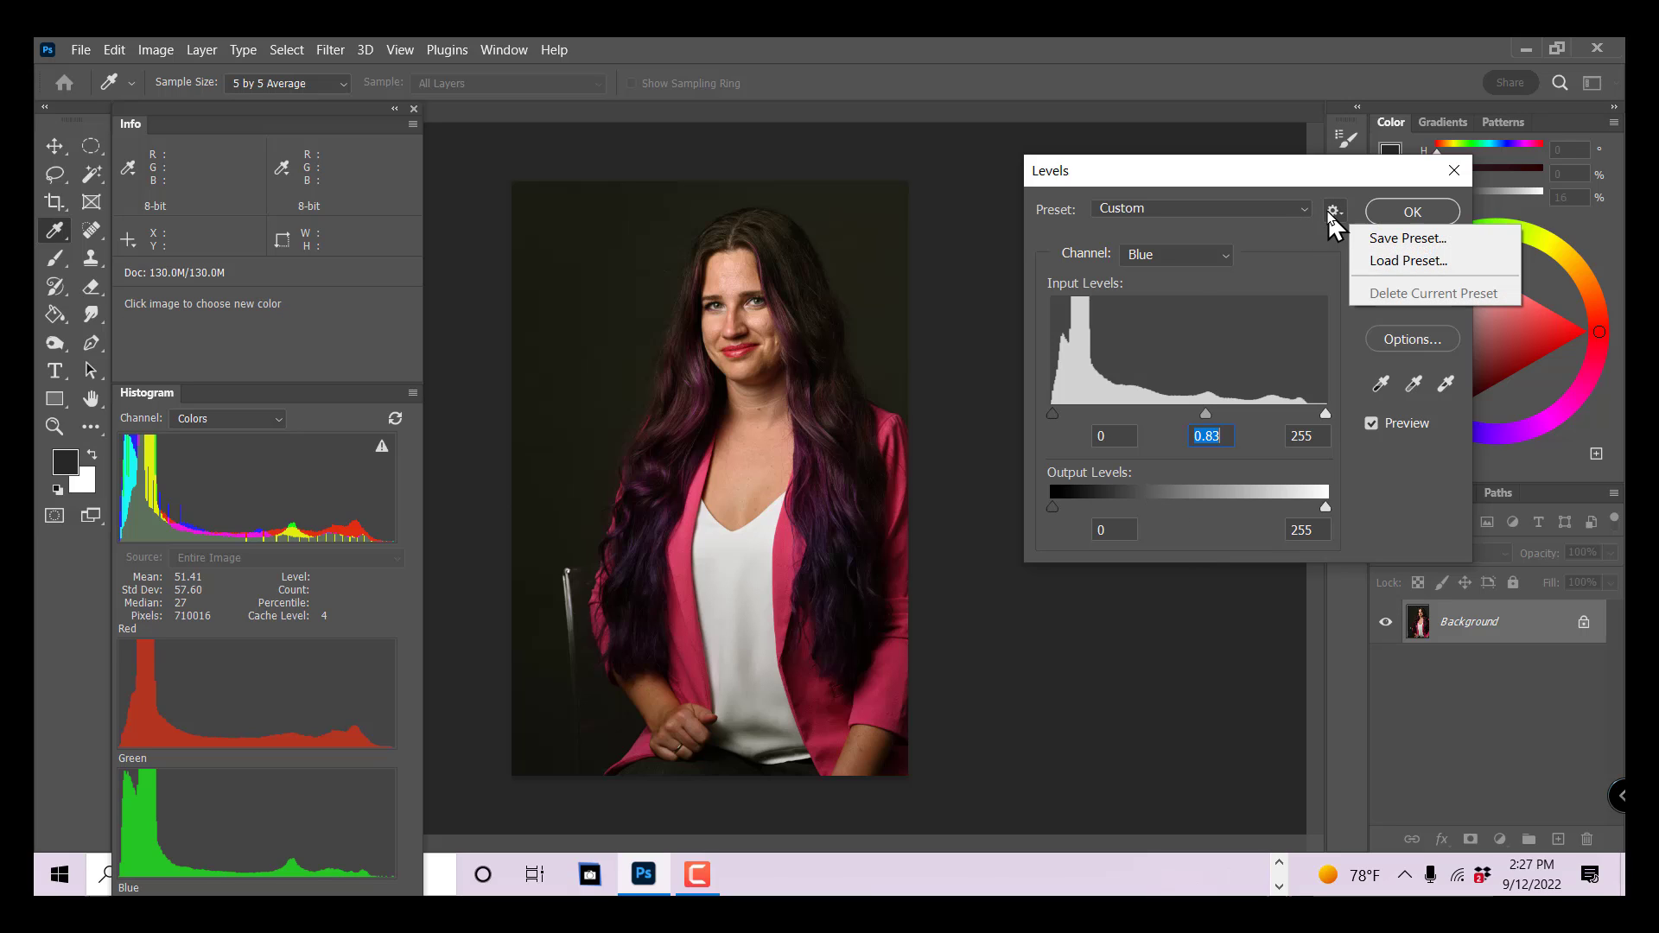
click(1387, 240)
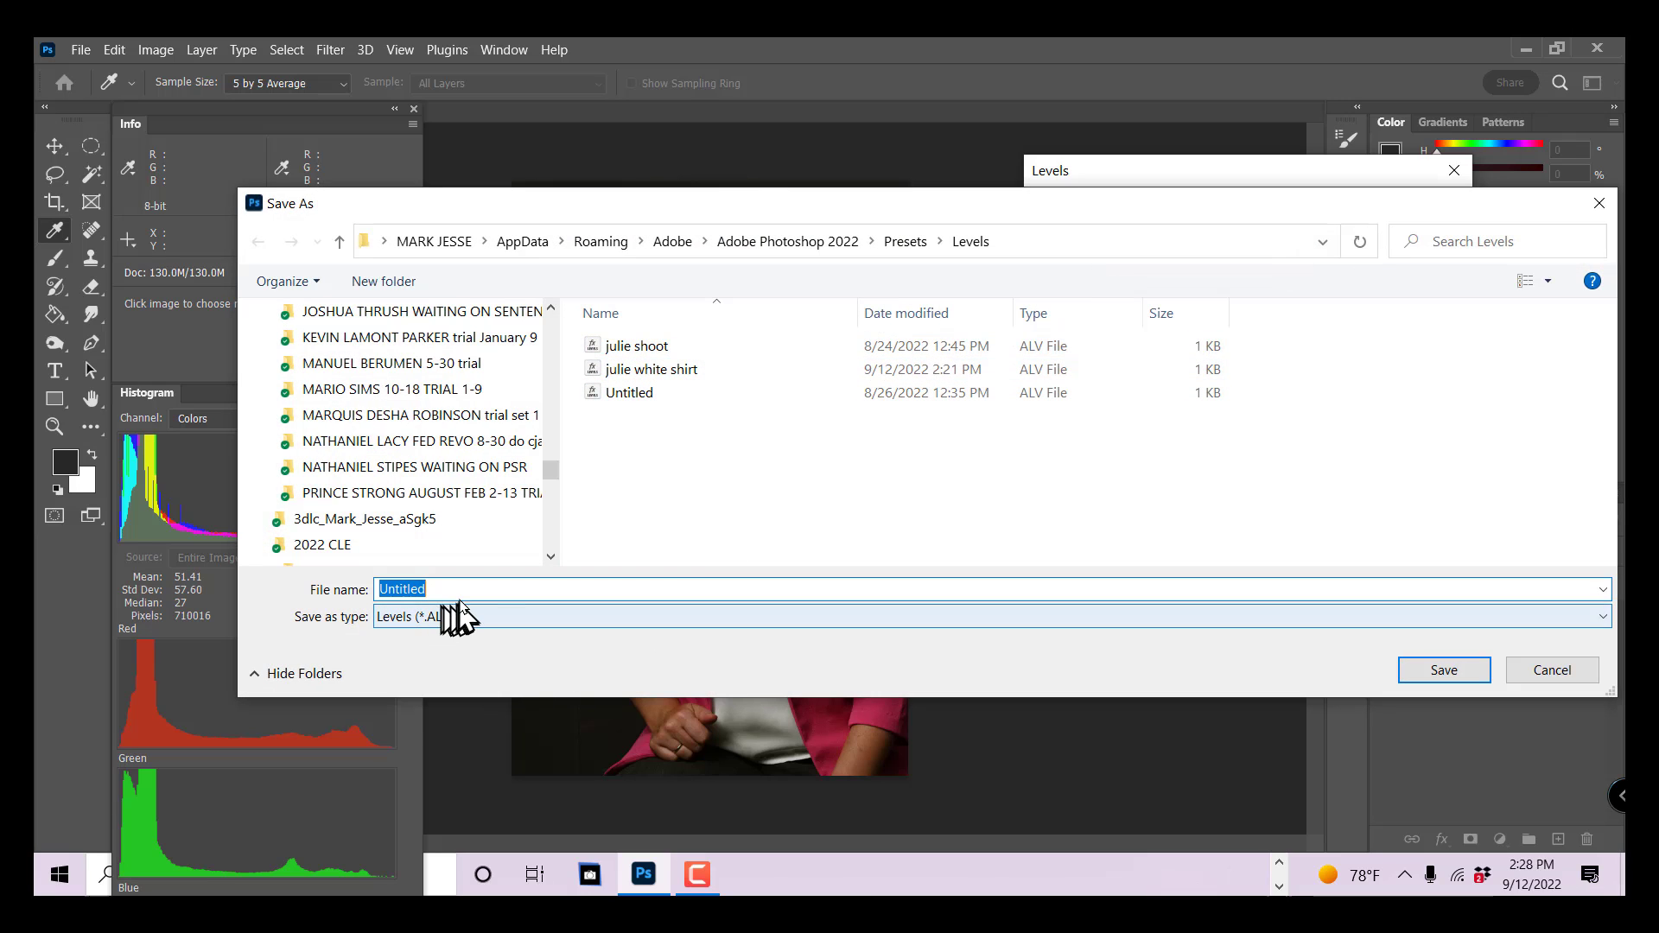
click(462, 591)
key(BackSpace)
key(BackSpace)
key(BackSpace)
key(BackSpace)
key(BackSpace)
key(BackSpace)
key(BackSpace)
key(BackSpace)
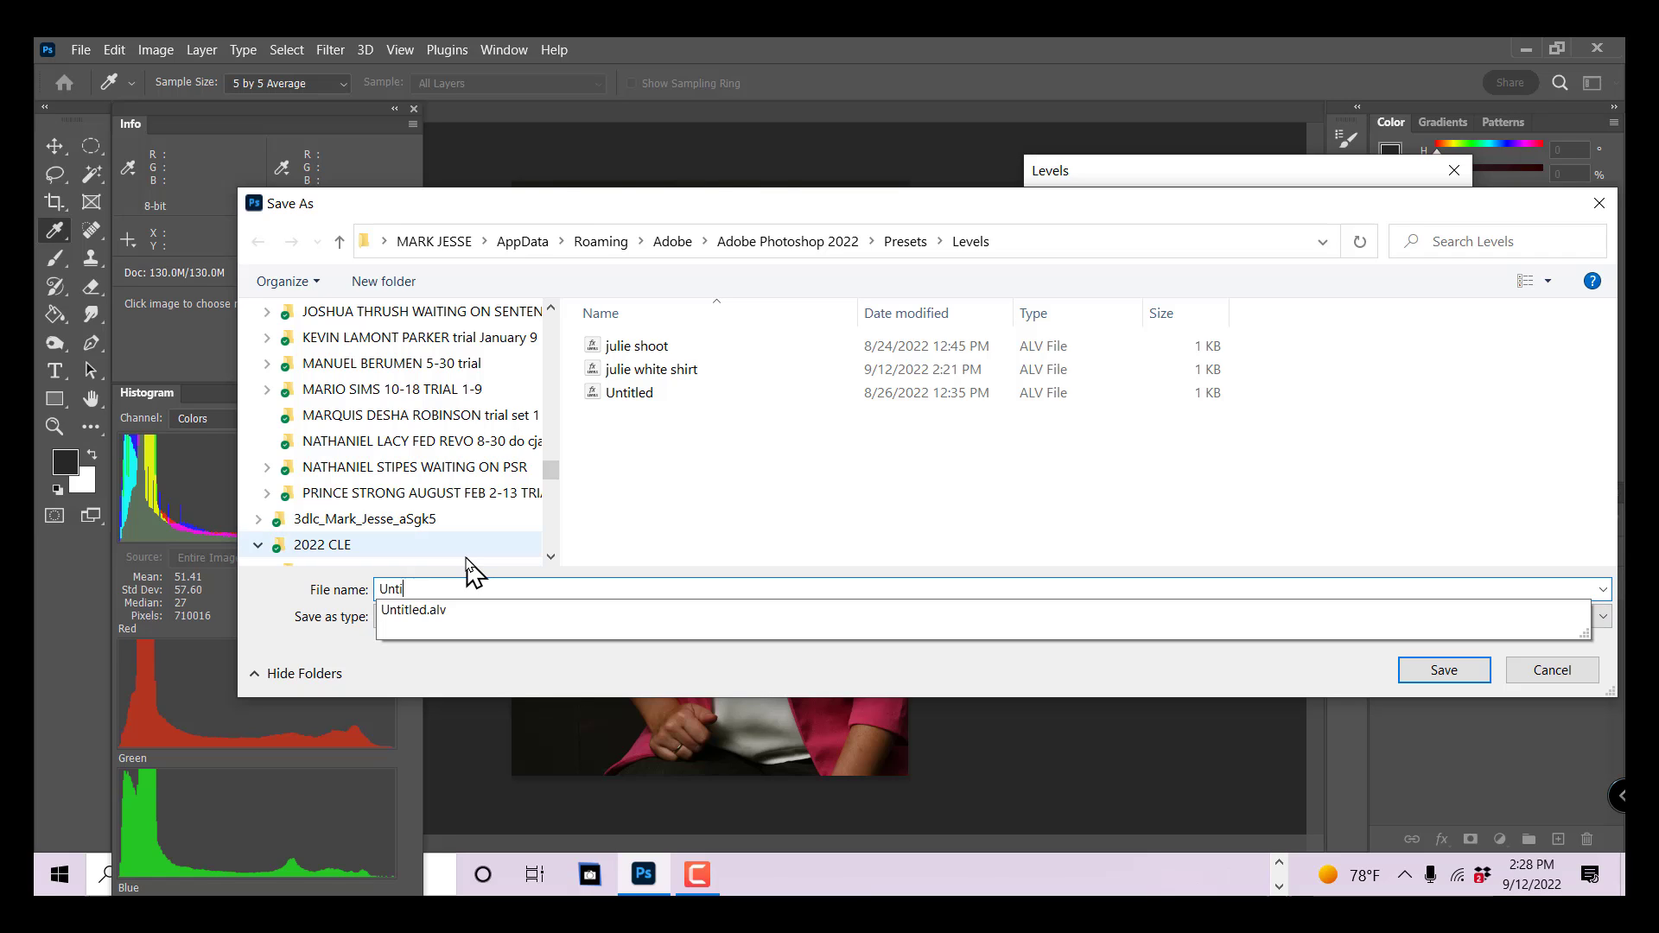
text(W)
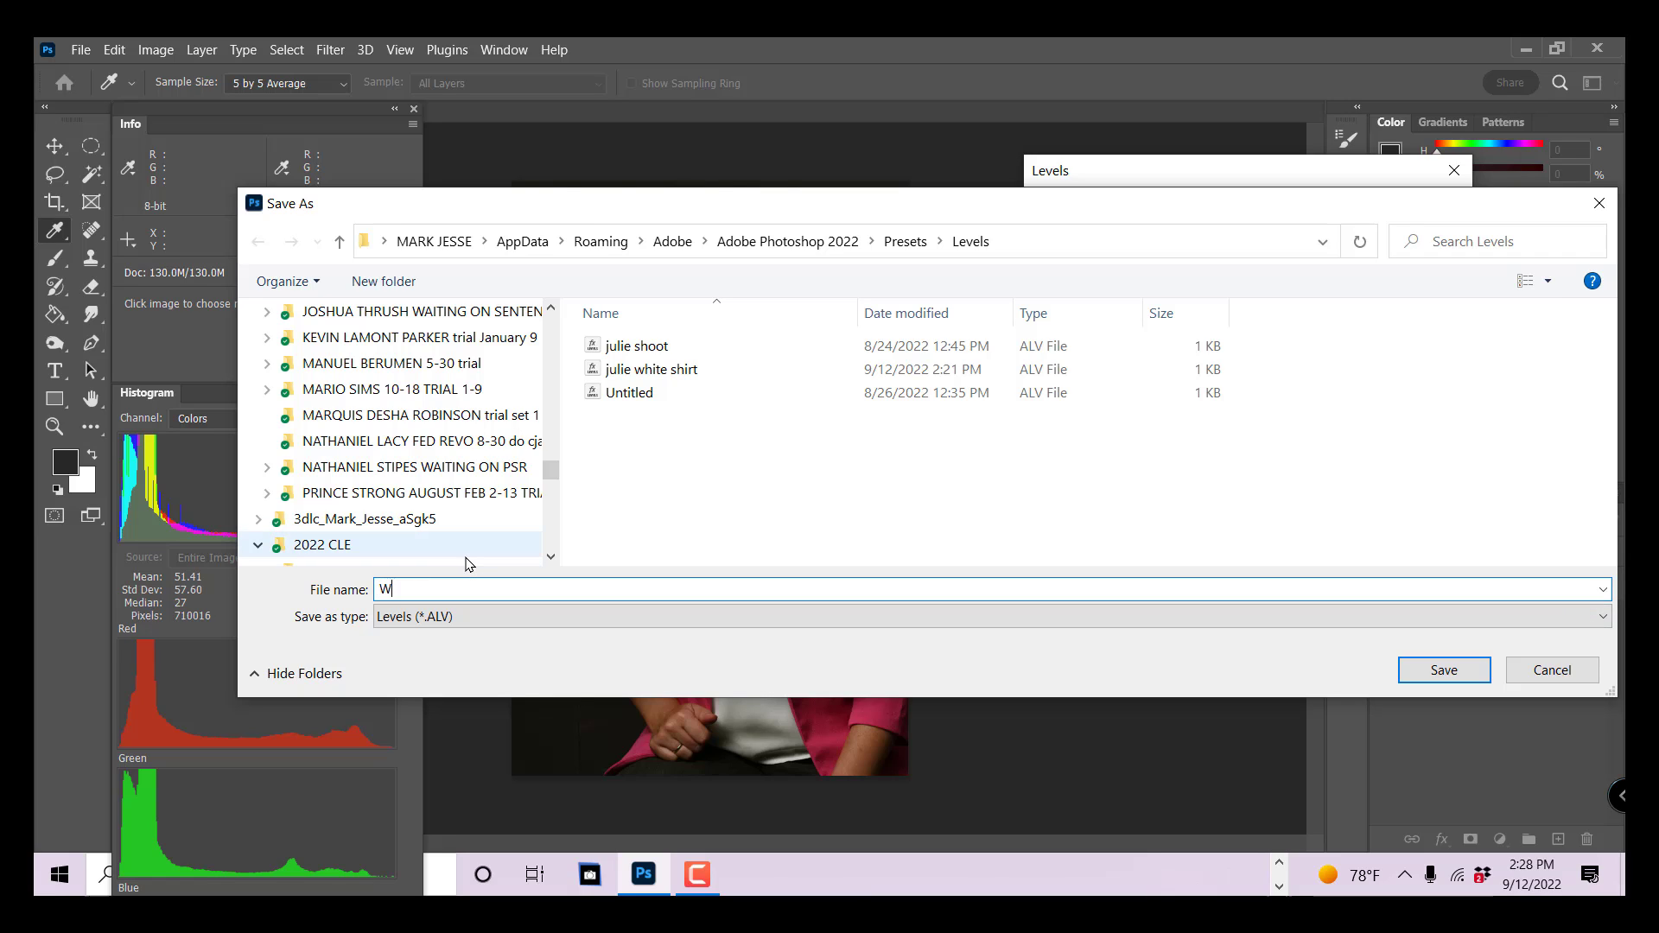
text(HITE SHIRT)
click(1436, 675)
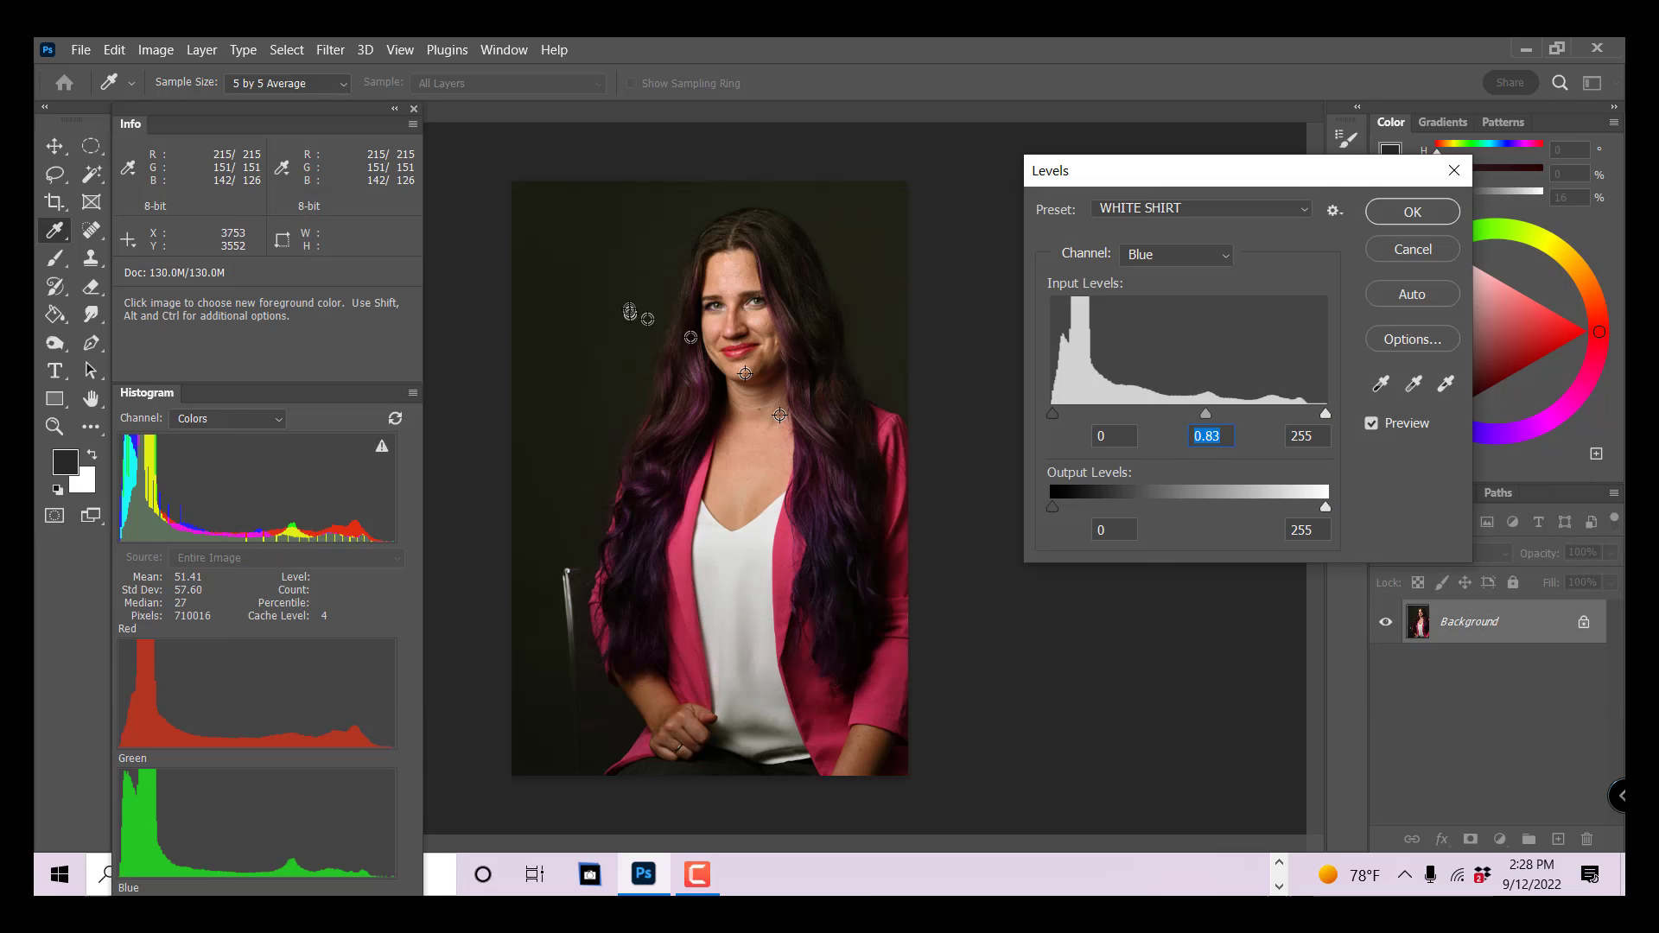
click(1408, 212)
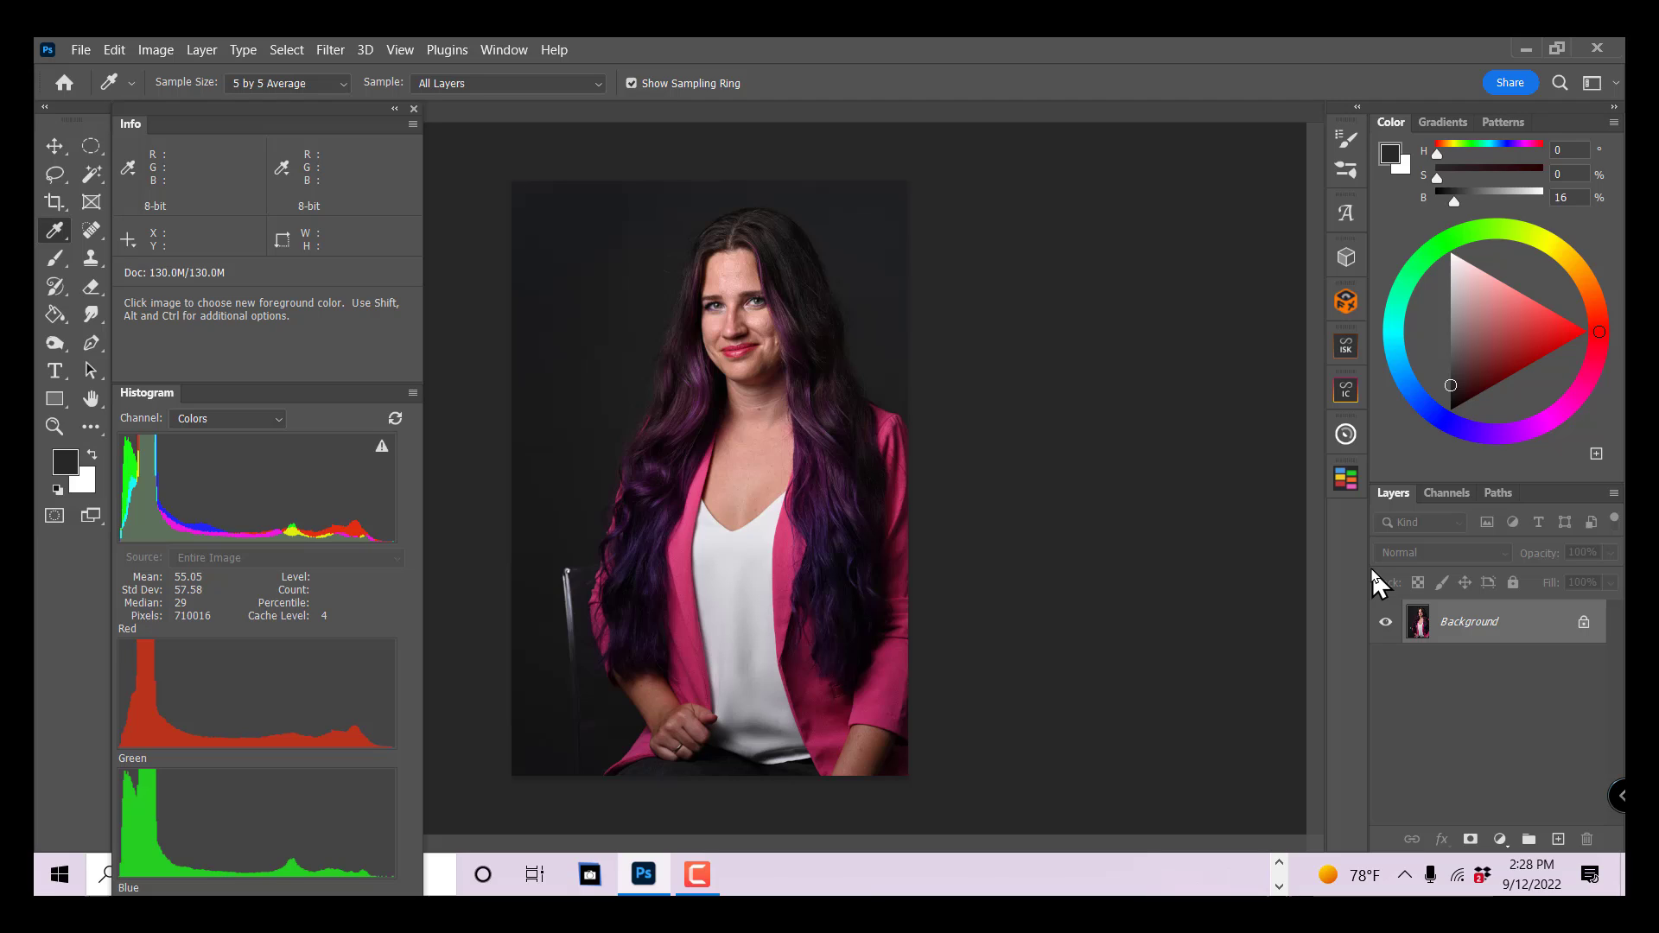
Apply a Levels adjustment to the portrait using the saved WHITE SHIRT preset.
click(150, 51)
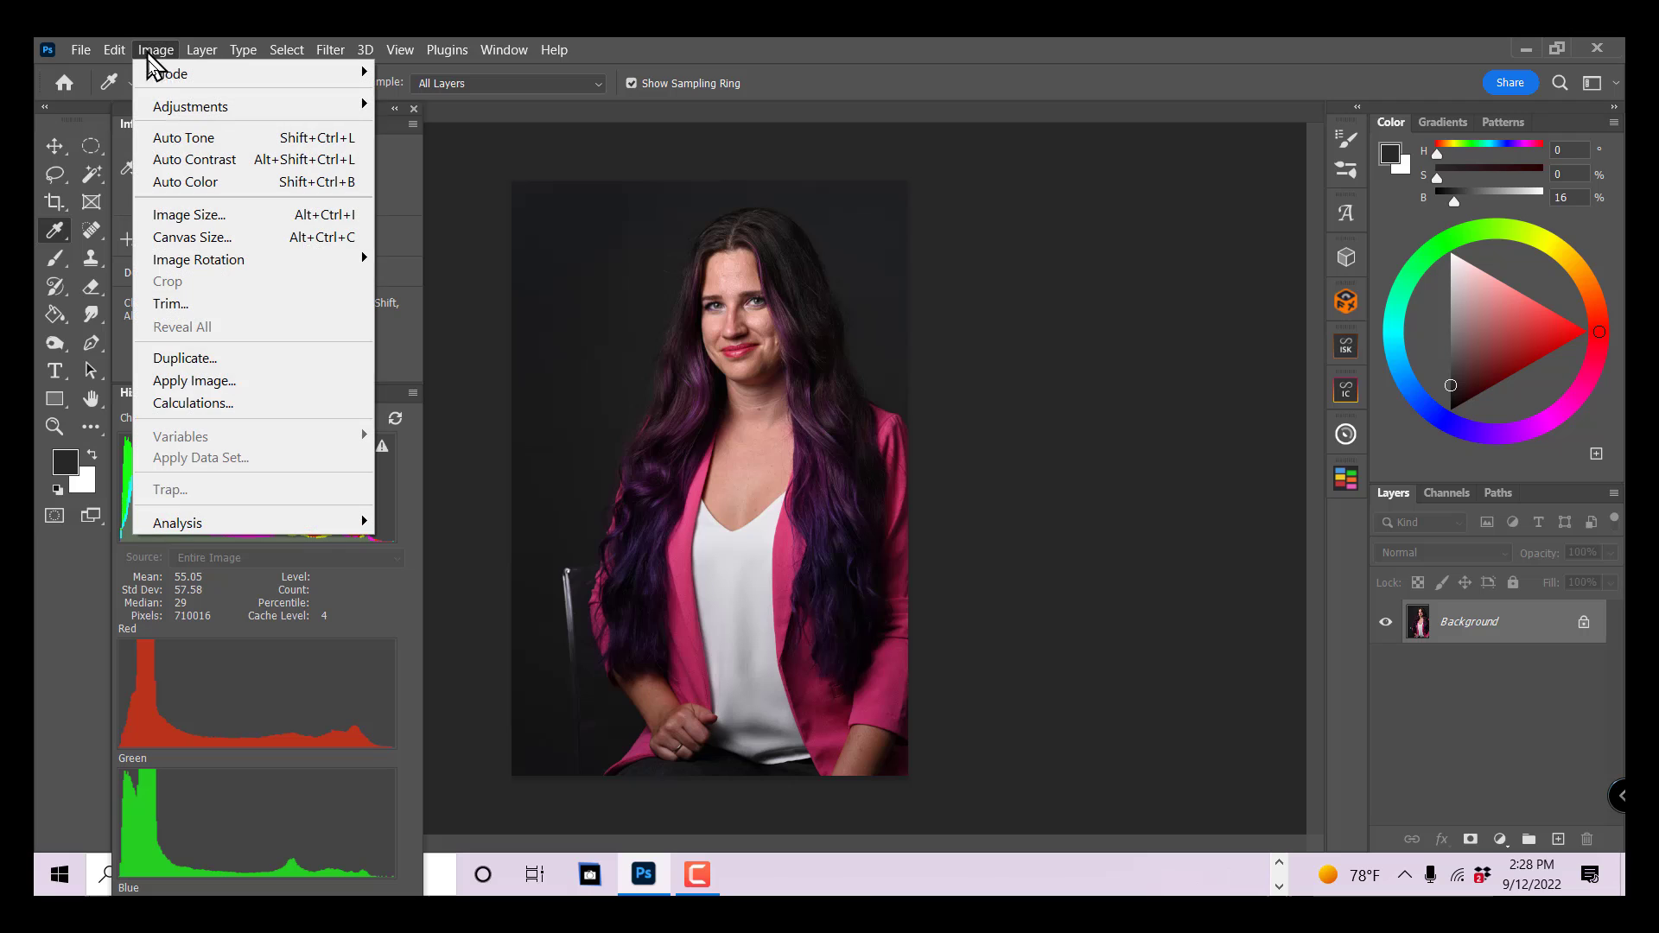
mouse_move(193, 110)
click(435, 130)
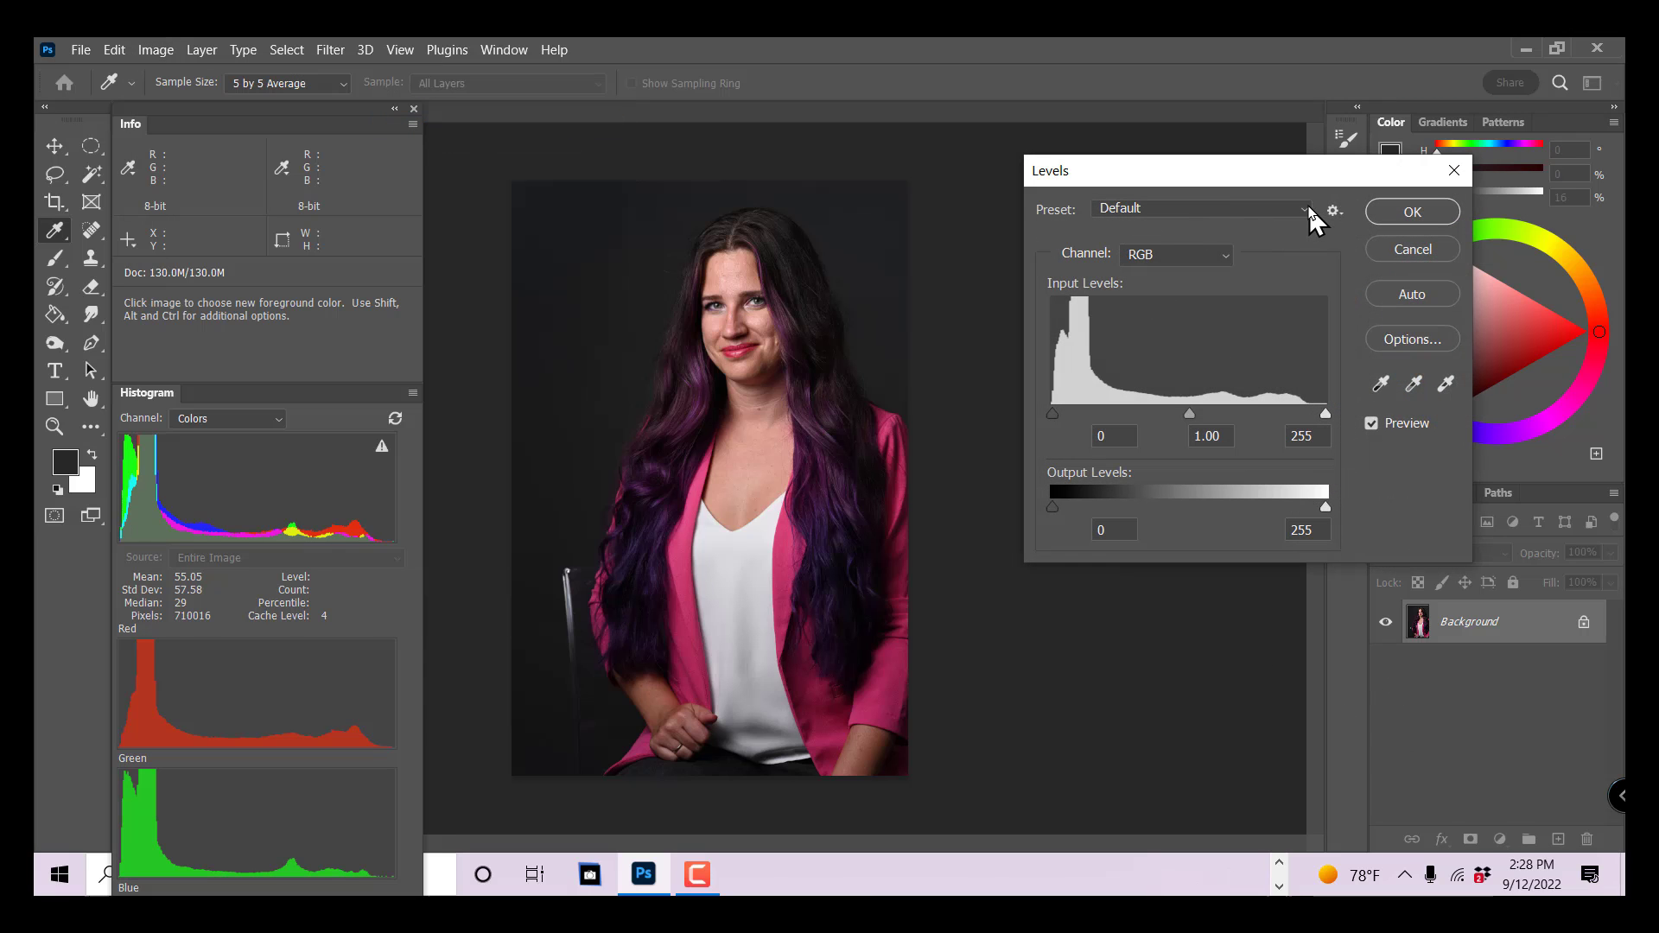
click(1306, 209)
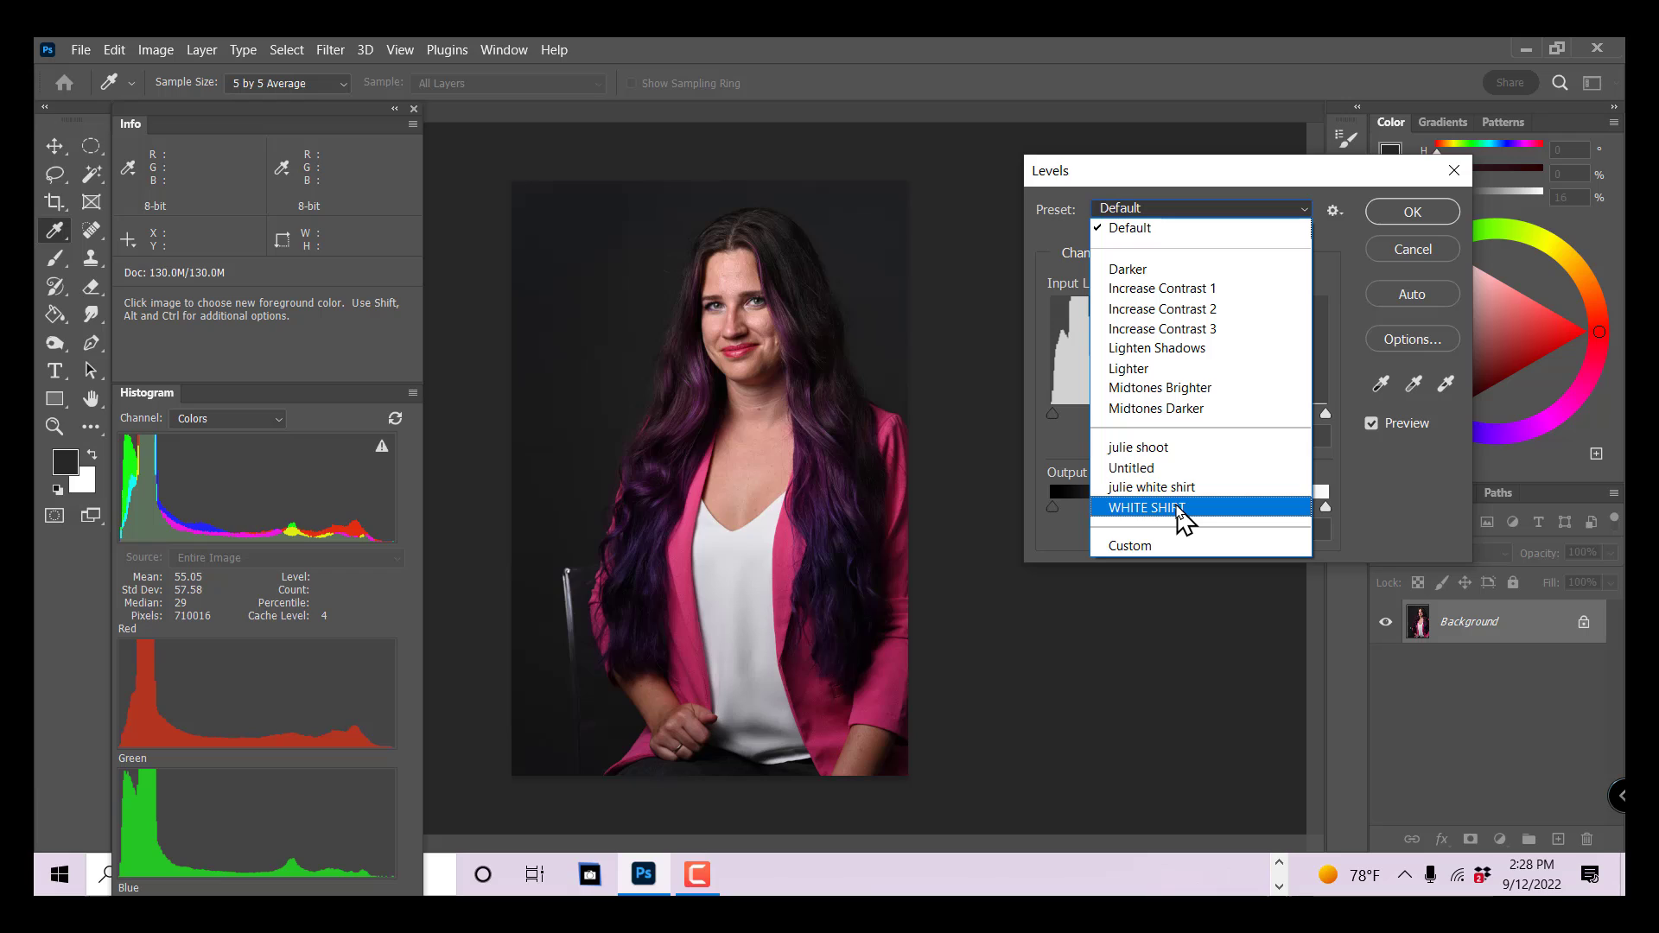
click(1180, 510)
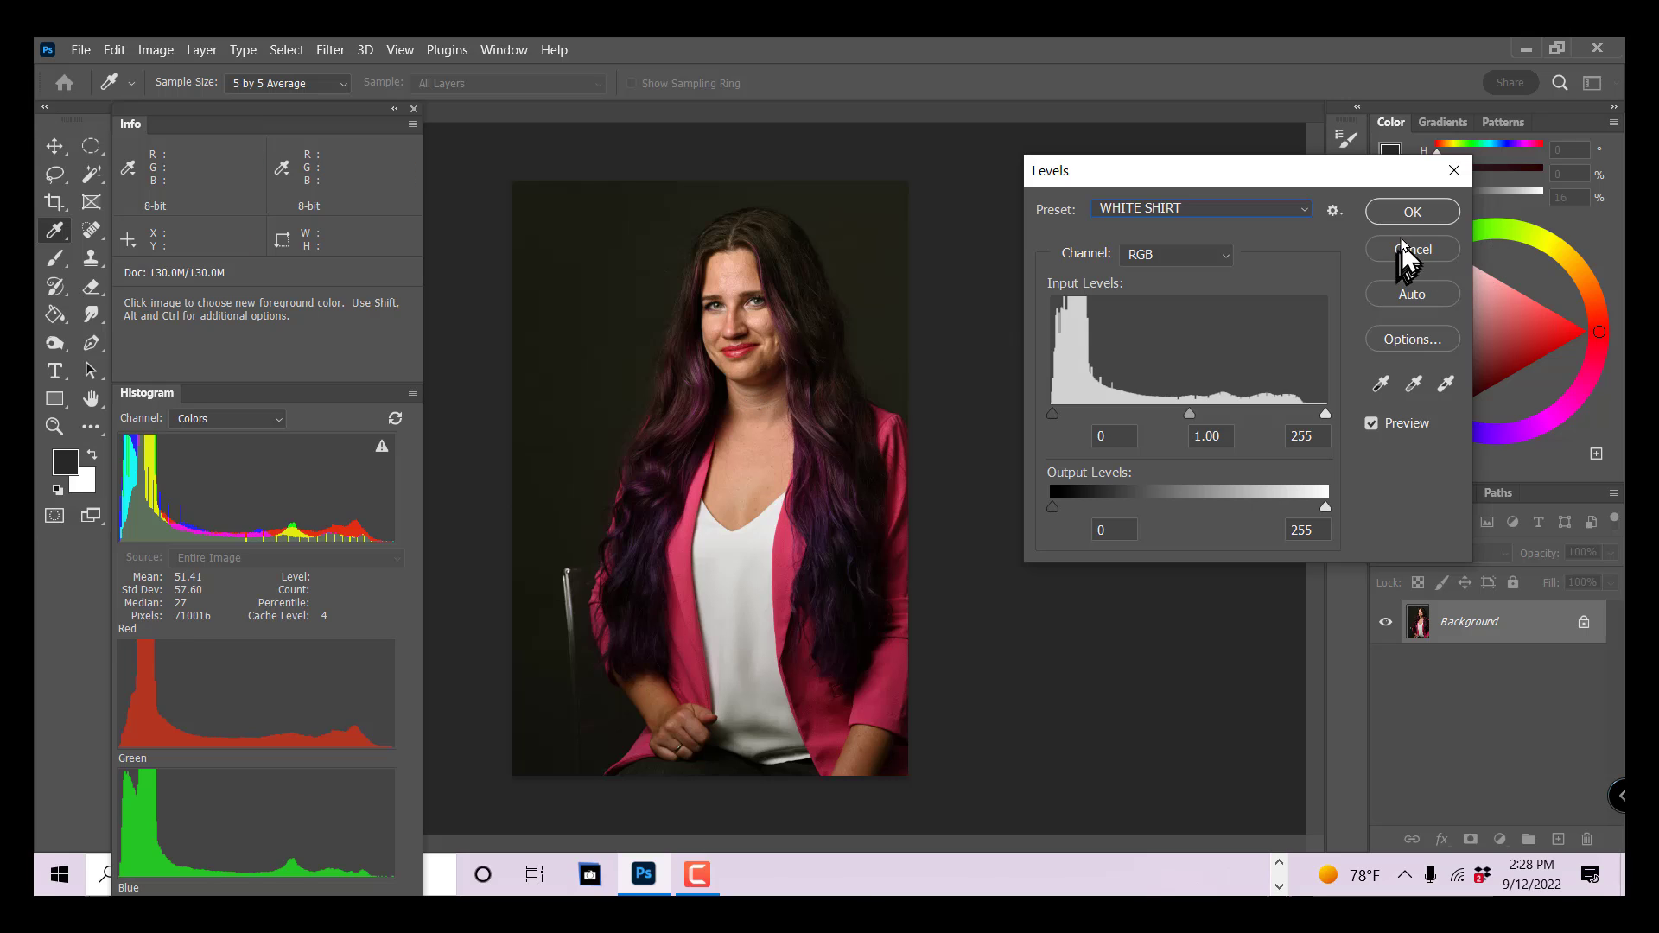
click(1410, 216)
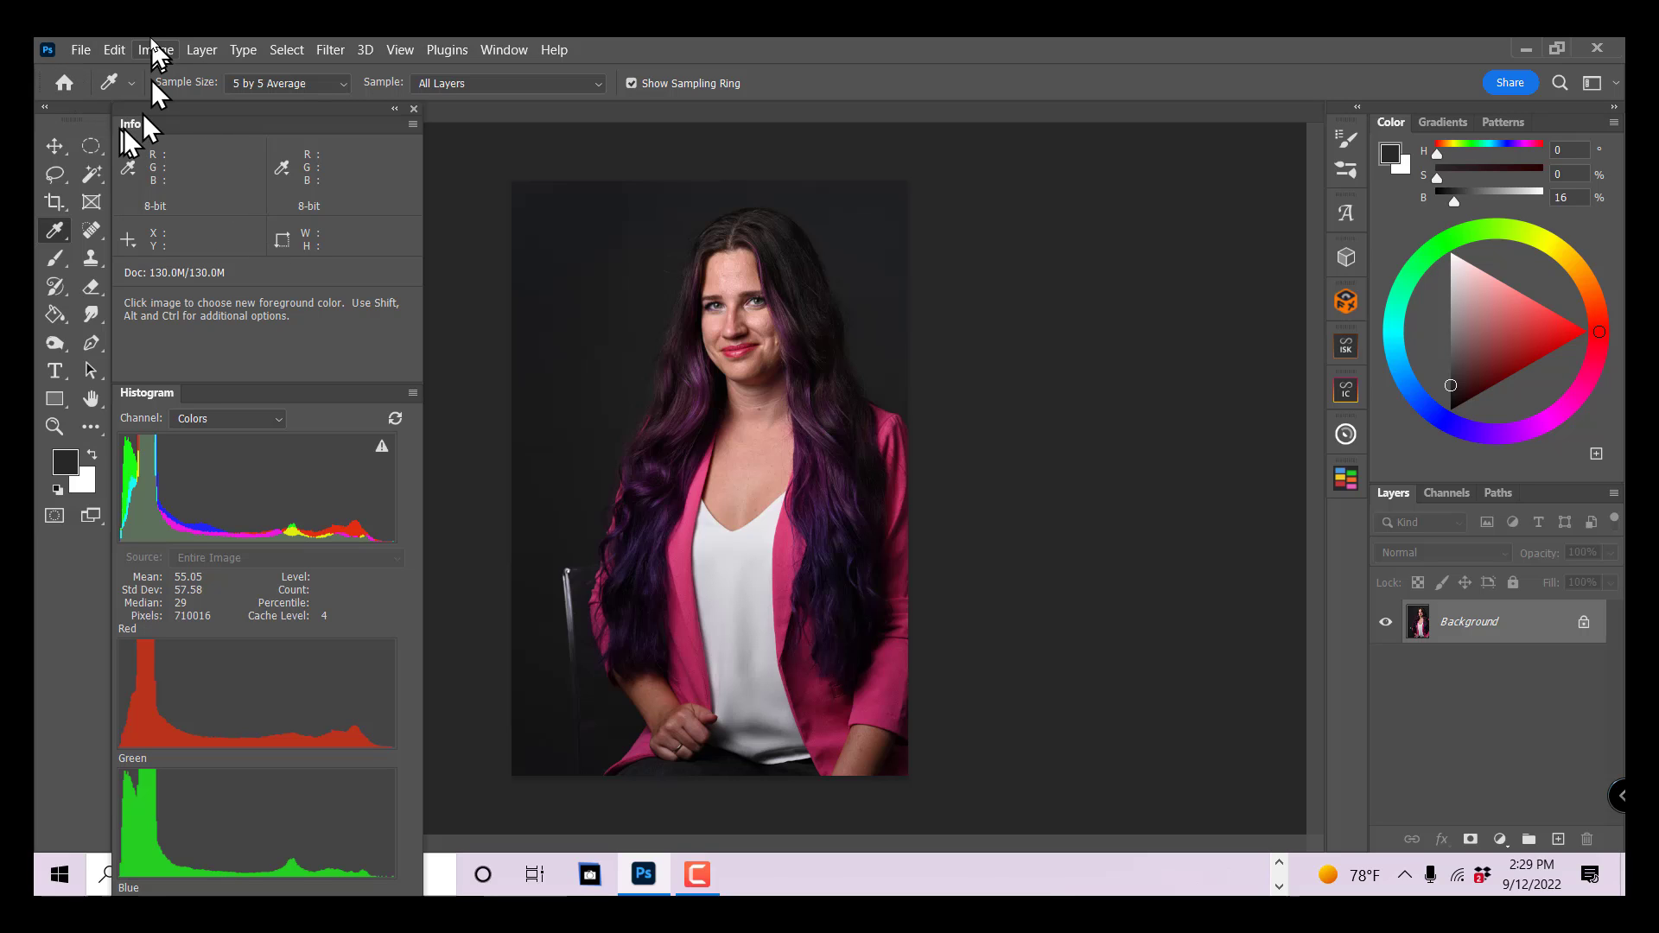
click(155, 49)
mouse_move(186, 110)
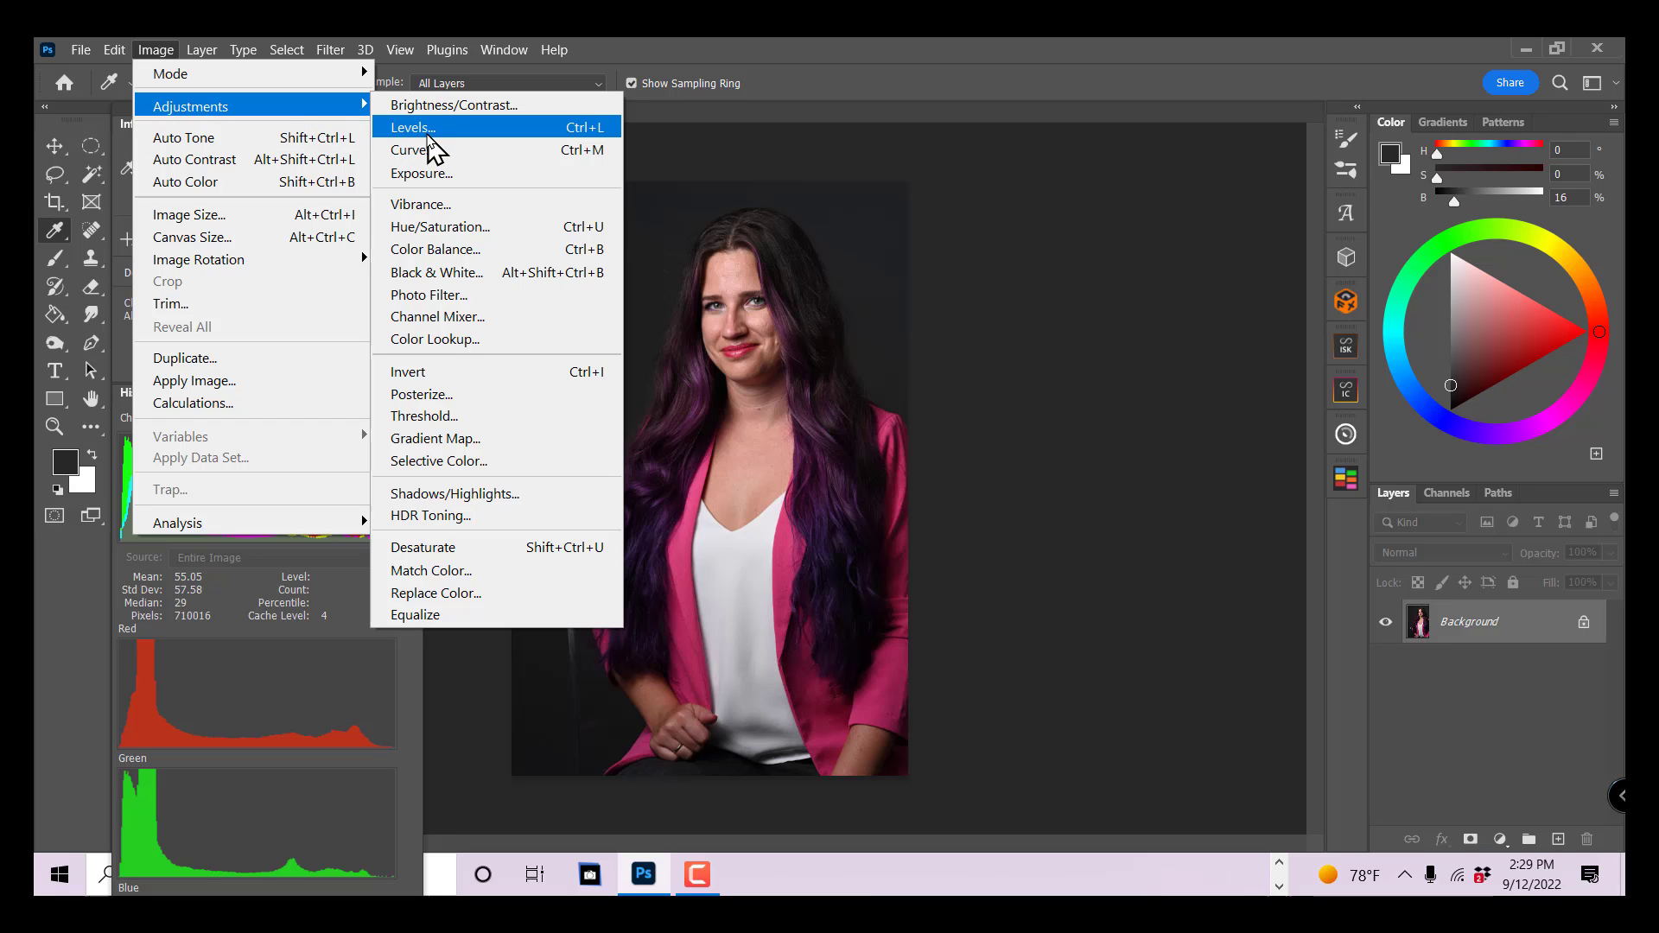
click(1150, 398)
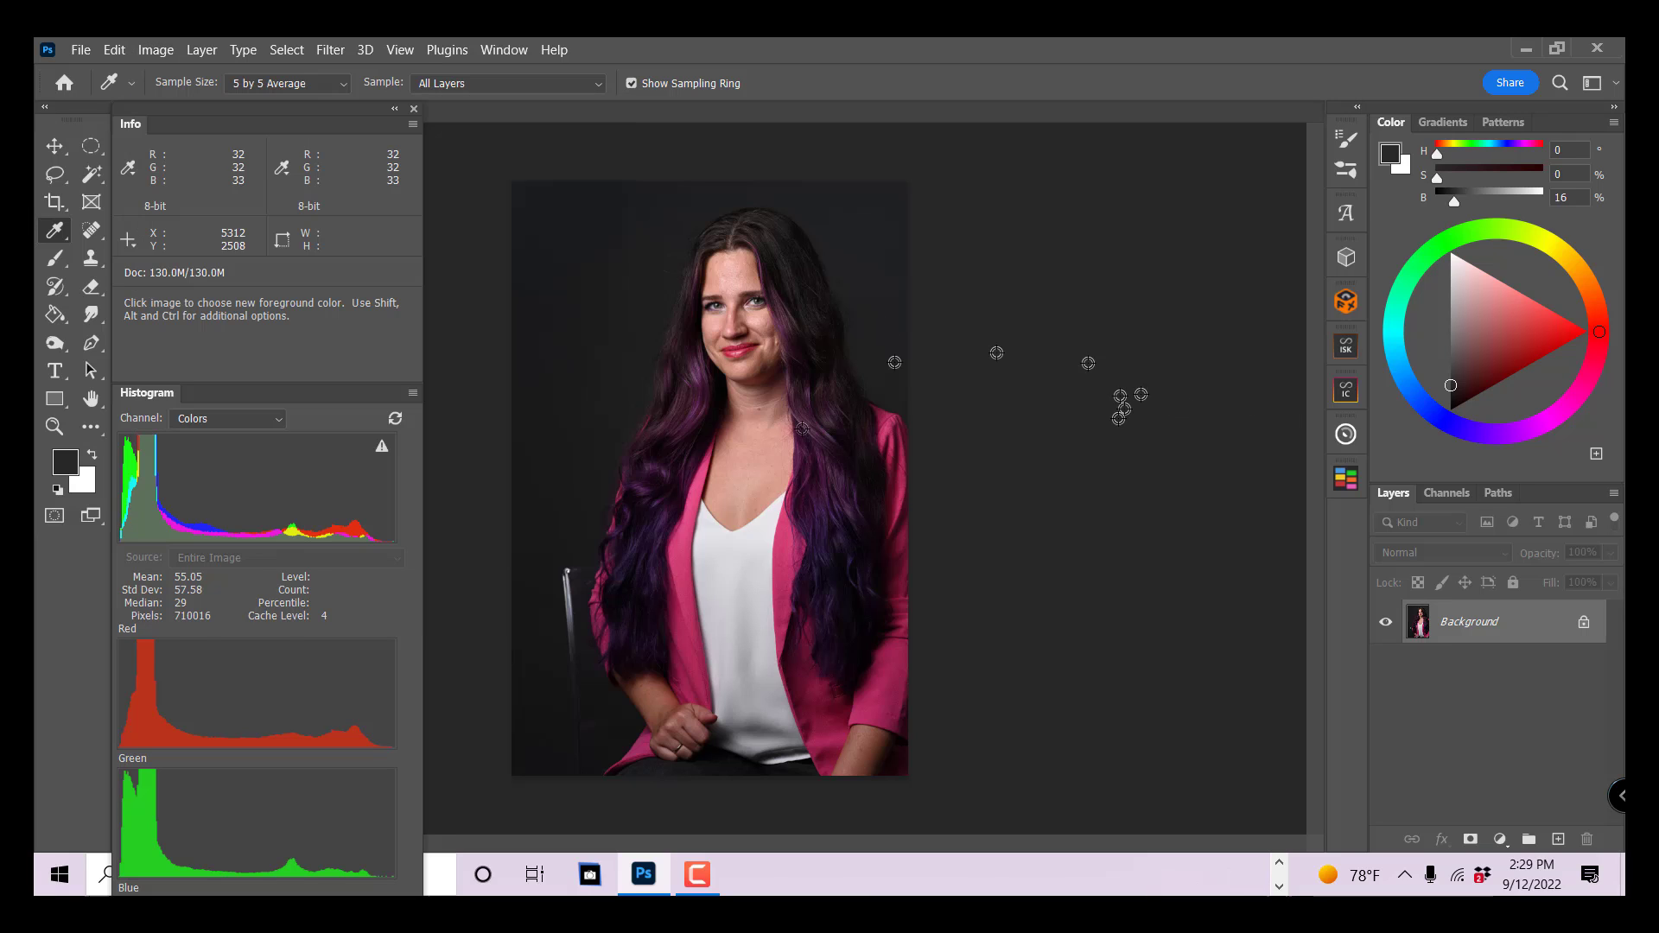
Display the Actions list and turn off its Button Mode.
click(503, 54)
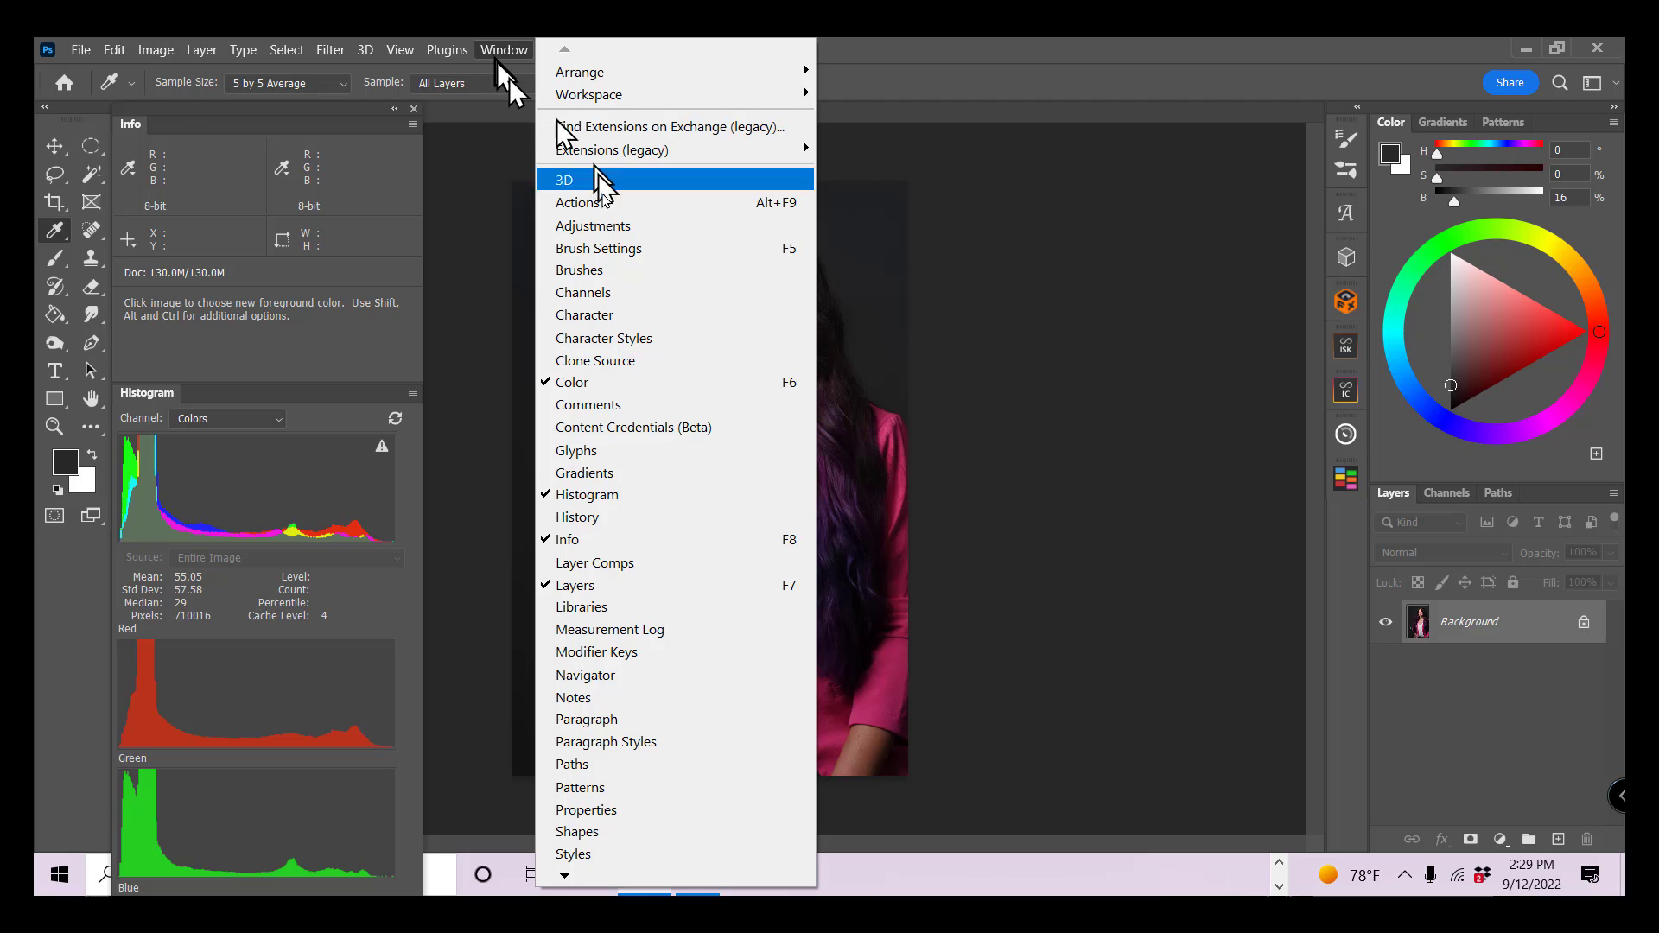
click(588, 204)
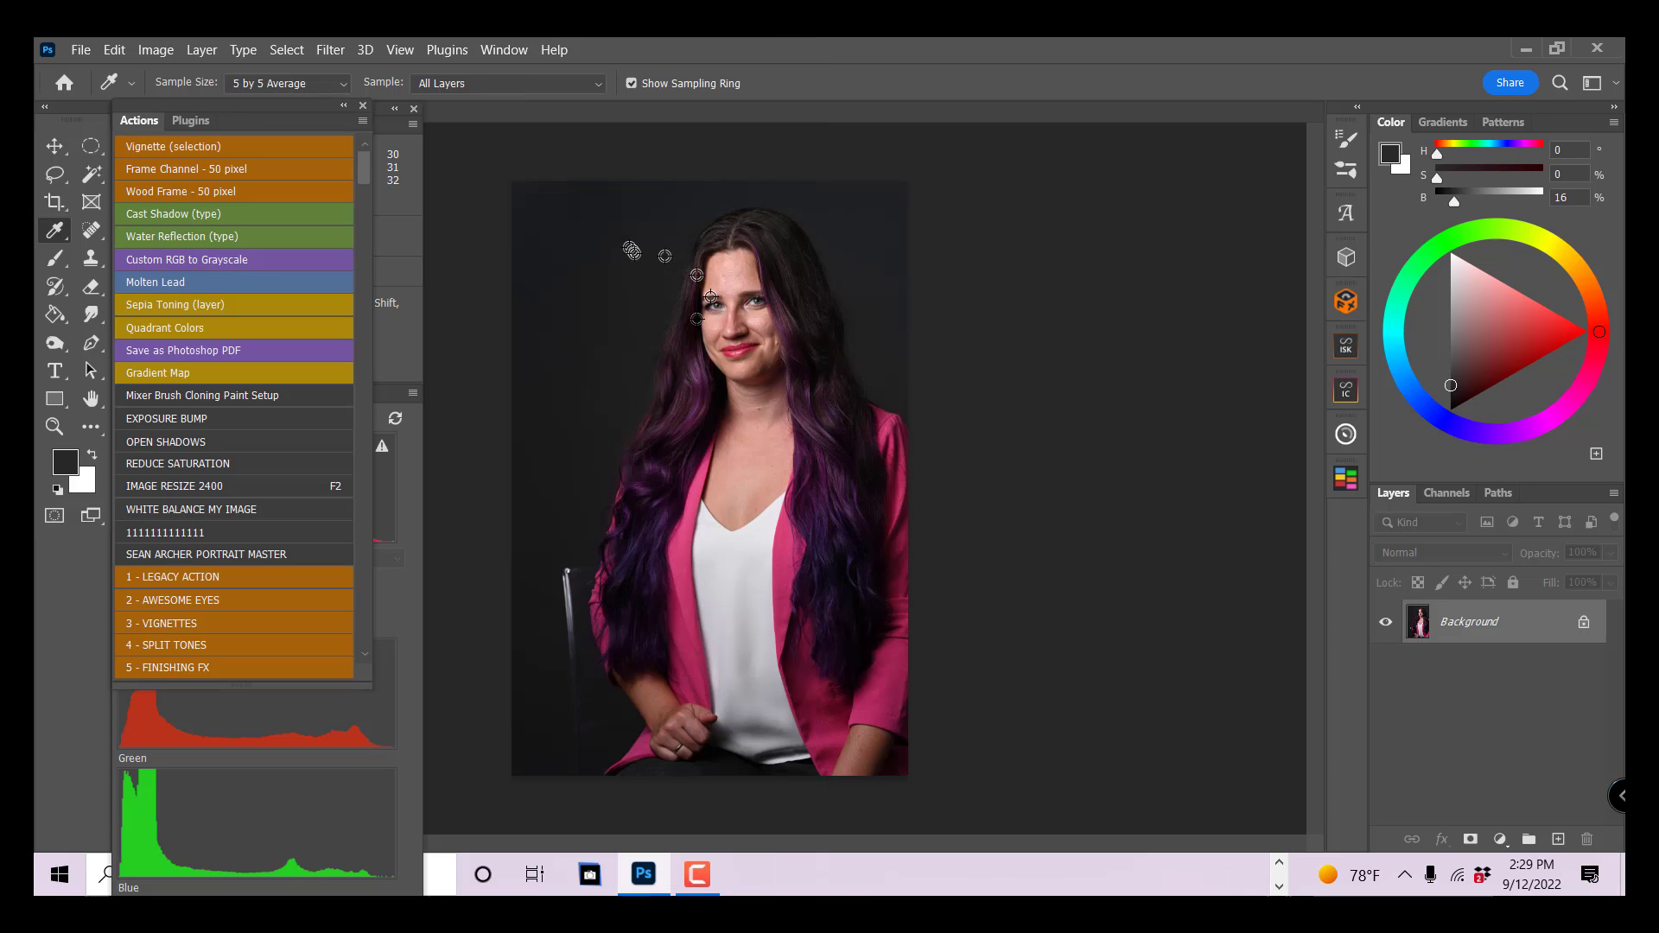
click(363, 123)
click(415, 108)
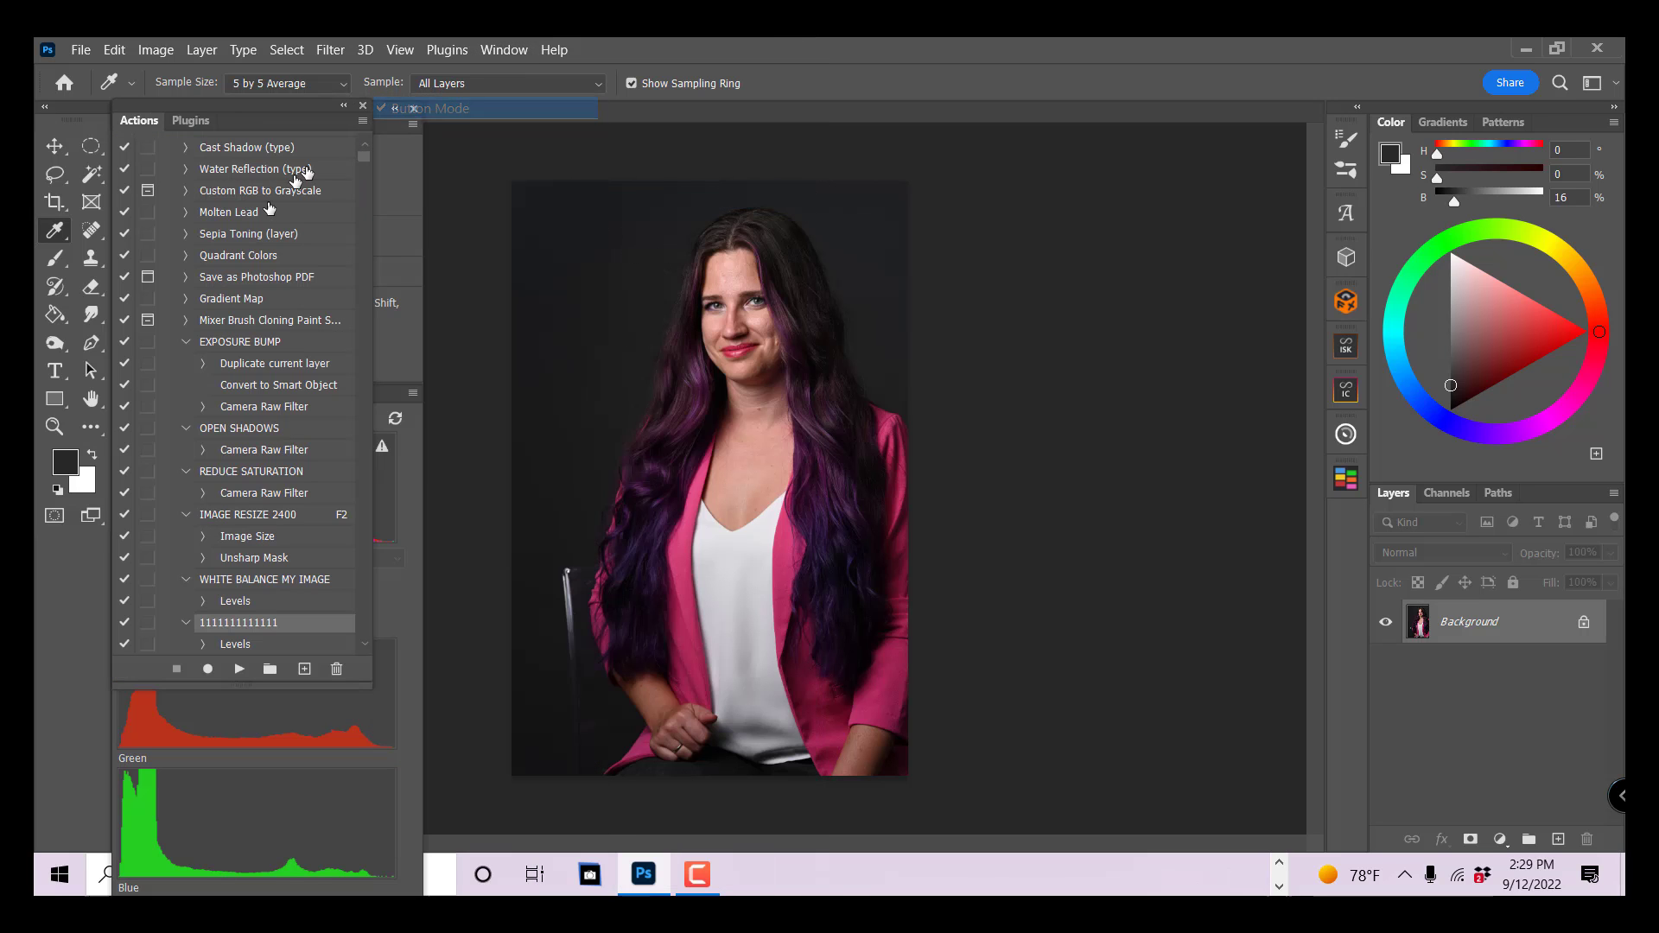
Create and start recording an action in Default Actions, named "MAKE … SHIRT WHITER" with the subject's first name in the gap.
click(363, 122)
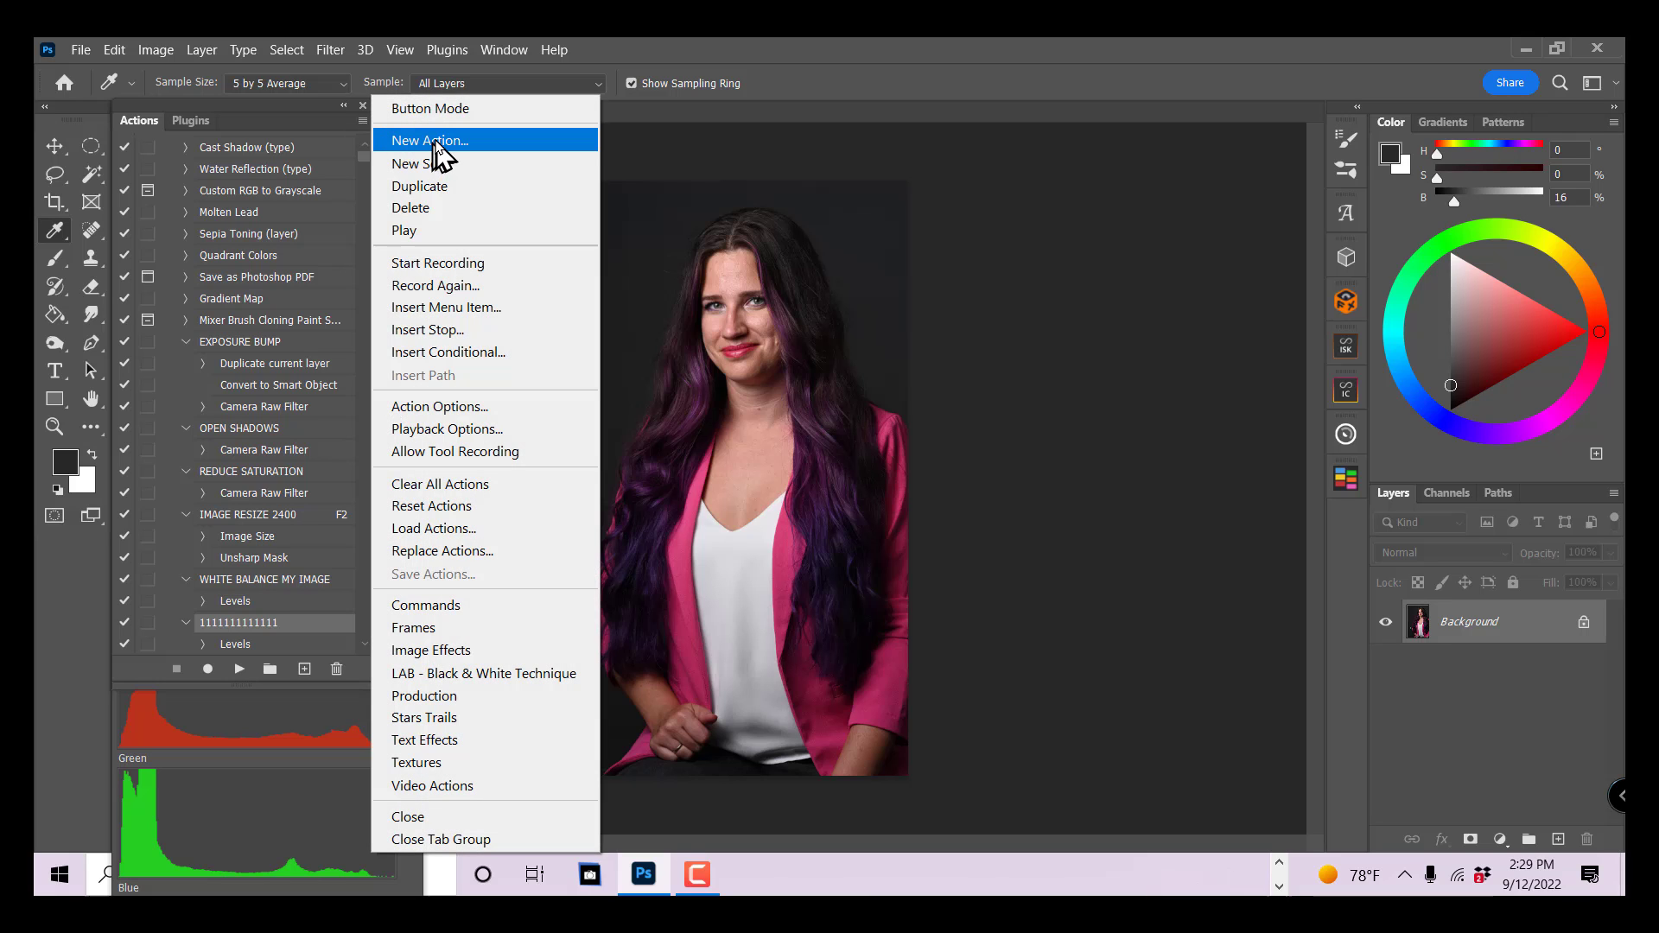
click(435, 142)
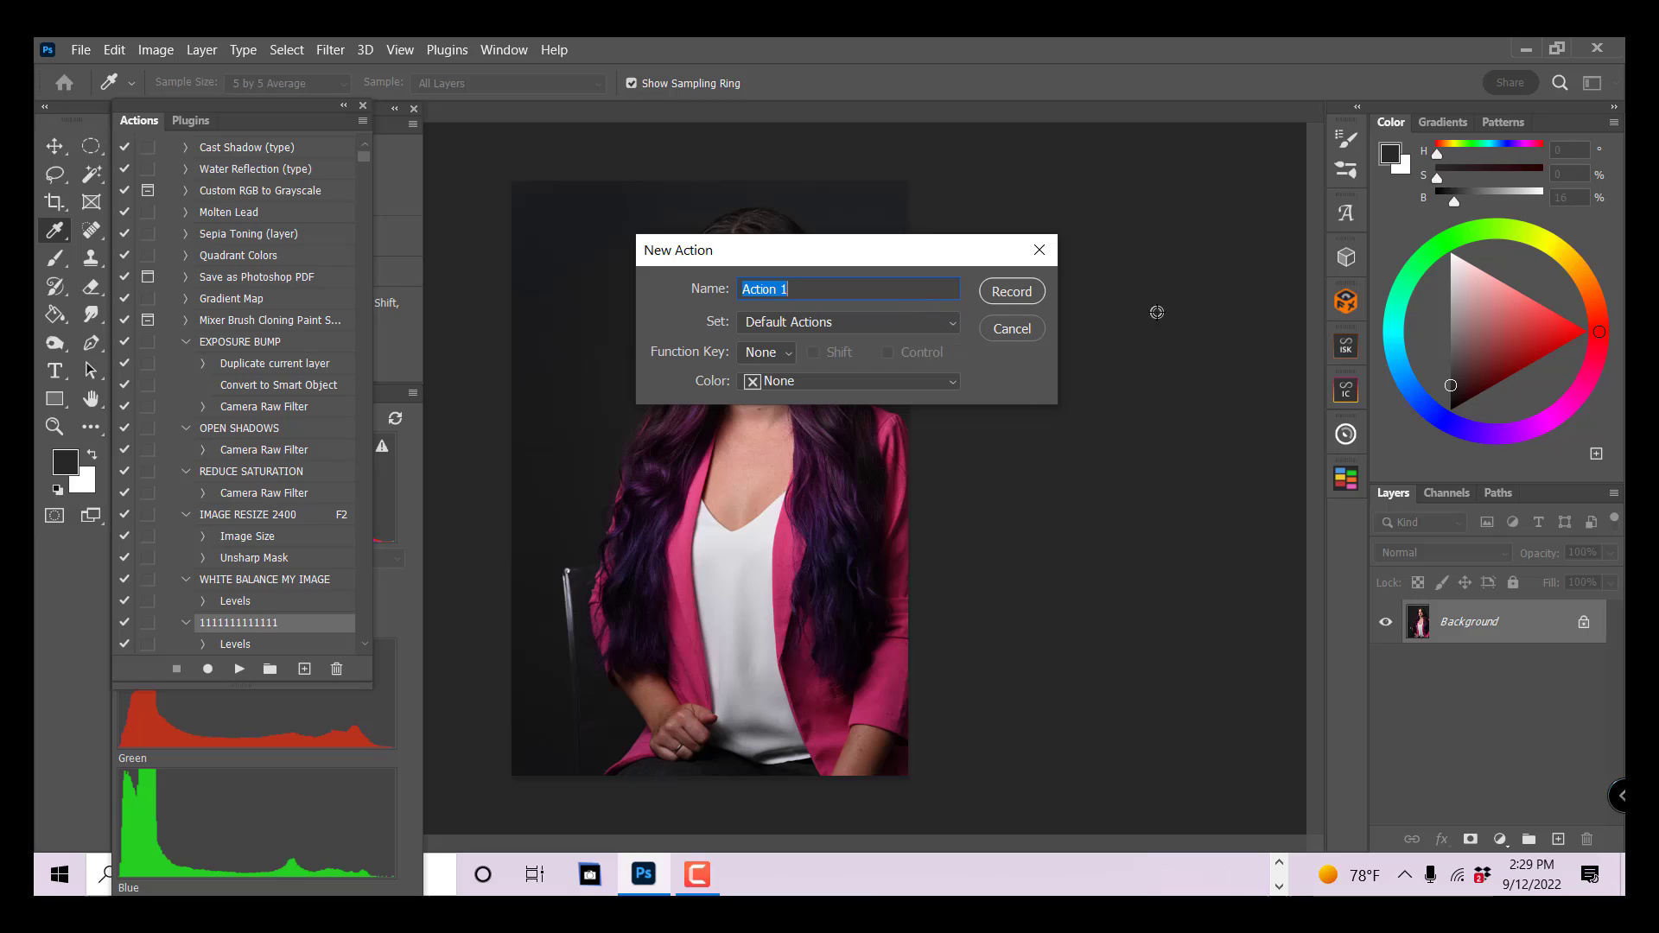
key(BackSpace)
text(MAKE JULI)
text(ES SHIRT WHI)
text(TEE)
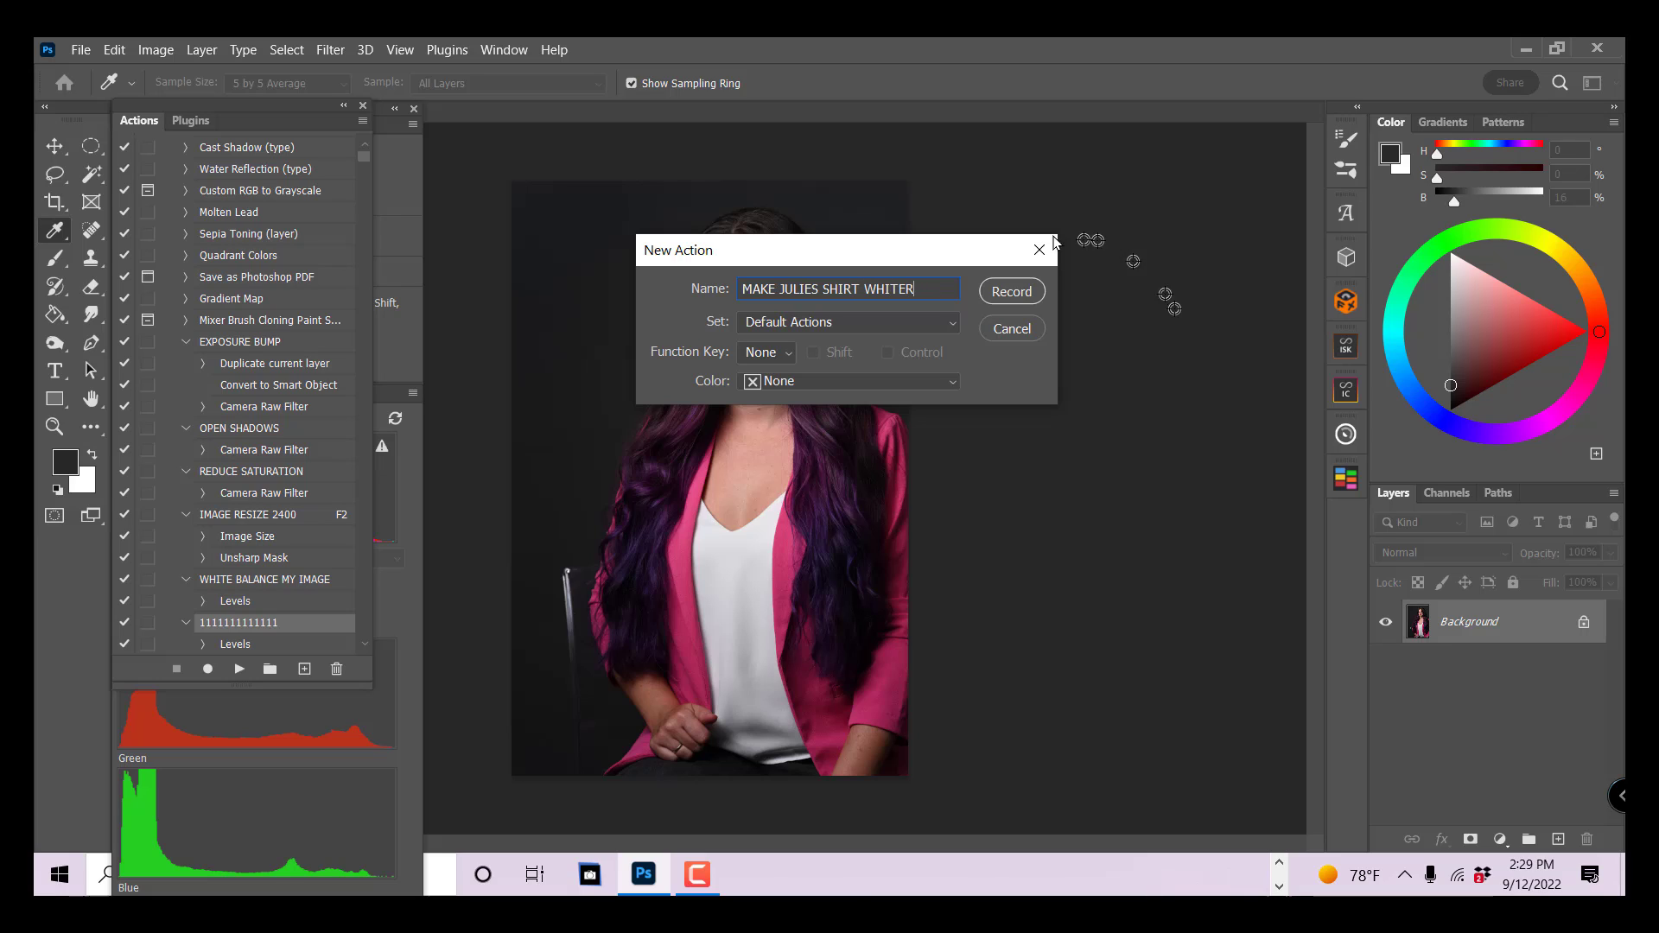
click(1005, 294)
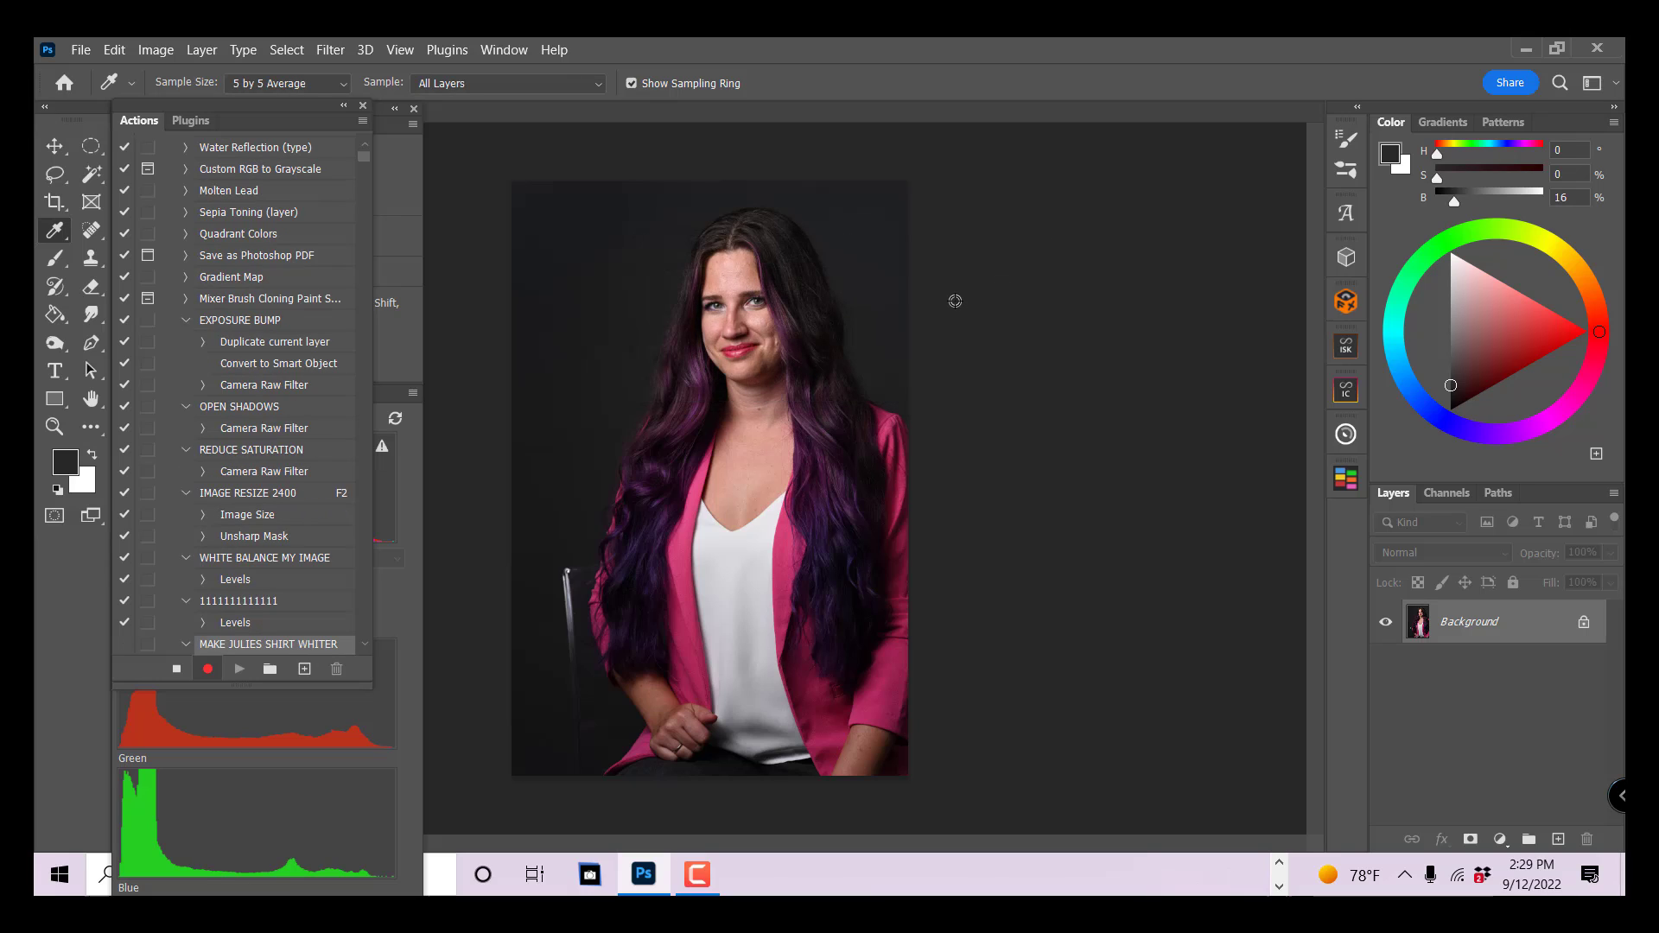
Record a Levels adjustment in the action with the Blue channel's midtone input level set to 0.85.
click(151, 54)
mouse_move(195, 110)
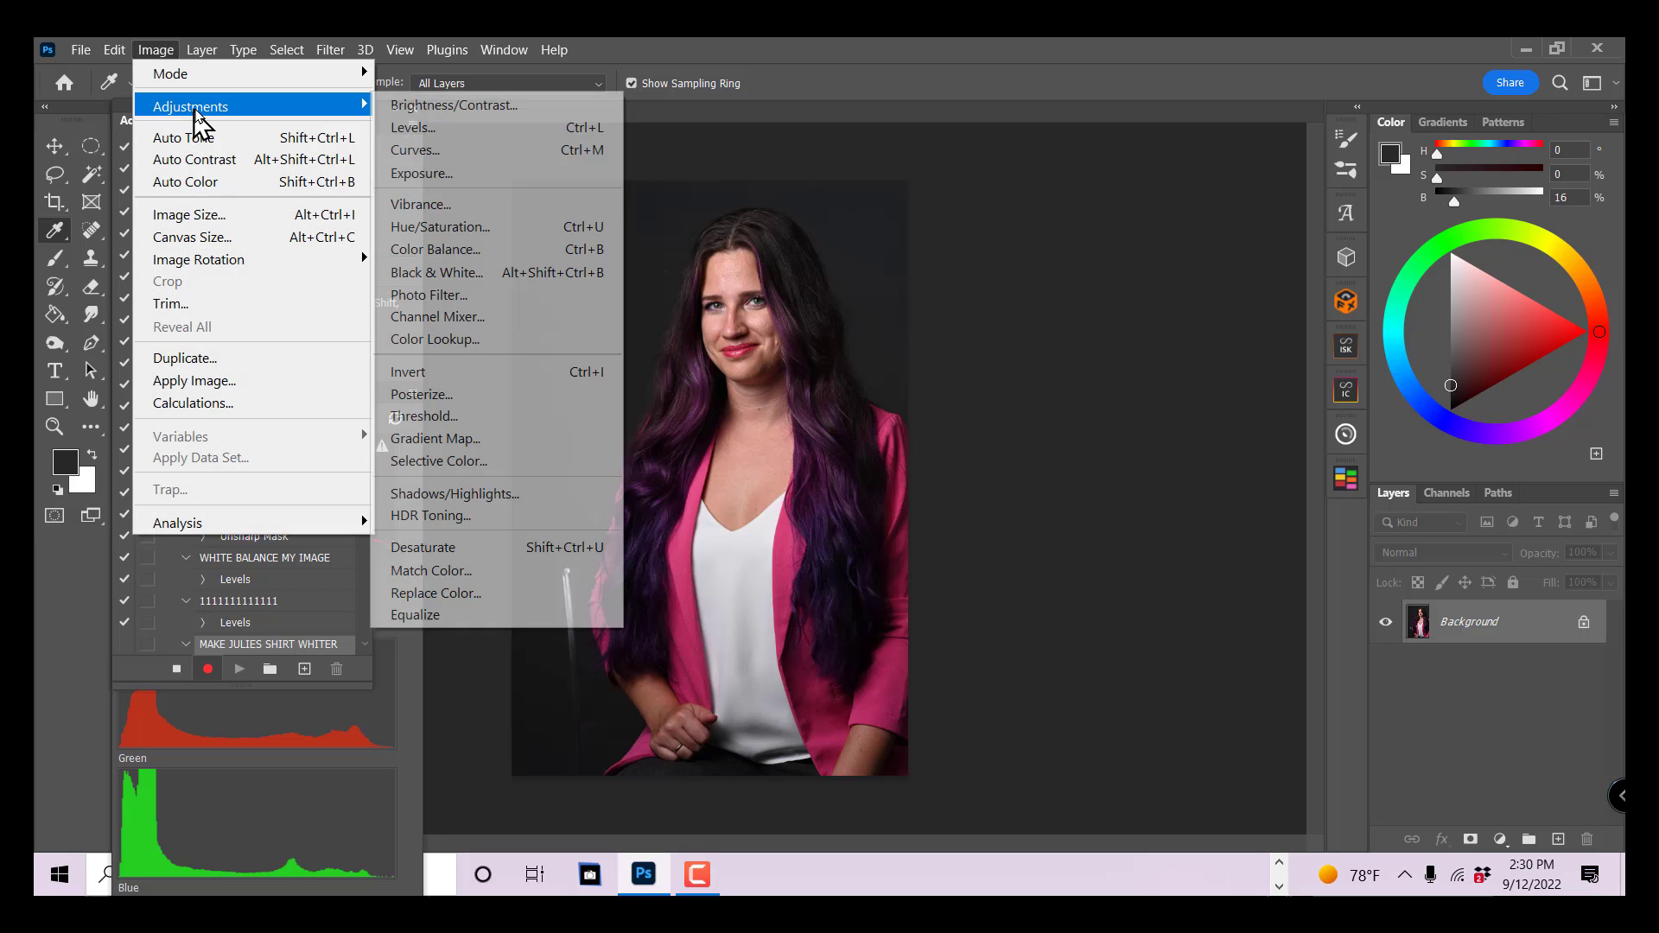
click(492, 135)
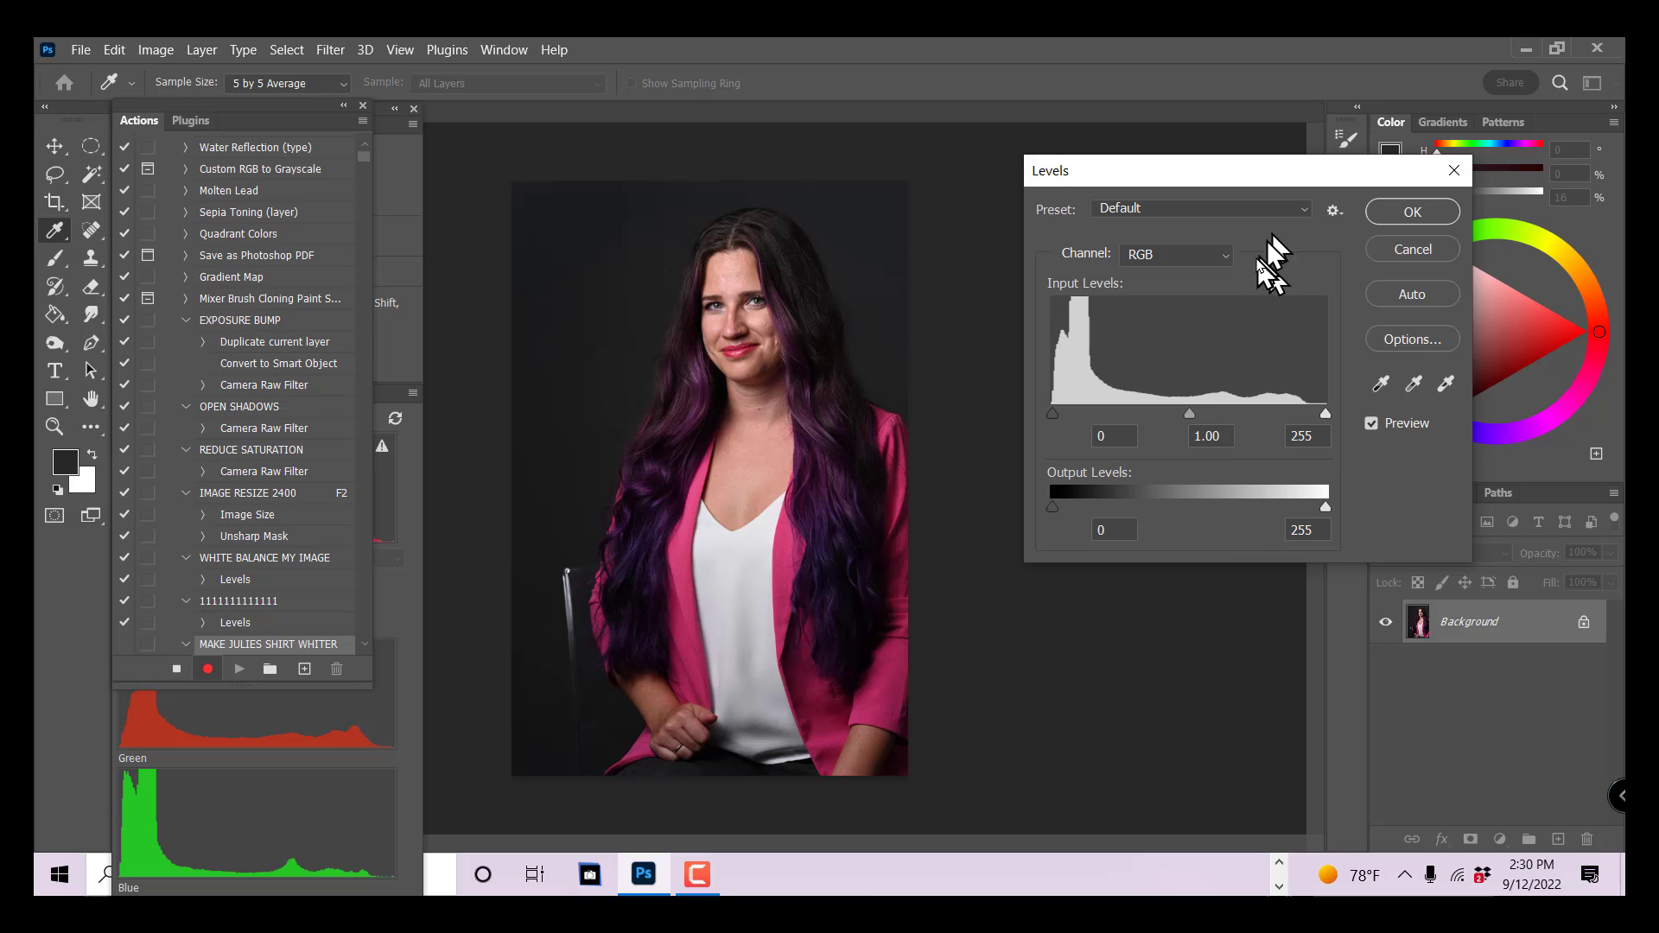
click(1214, 255)
click(1179, 328)
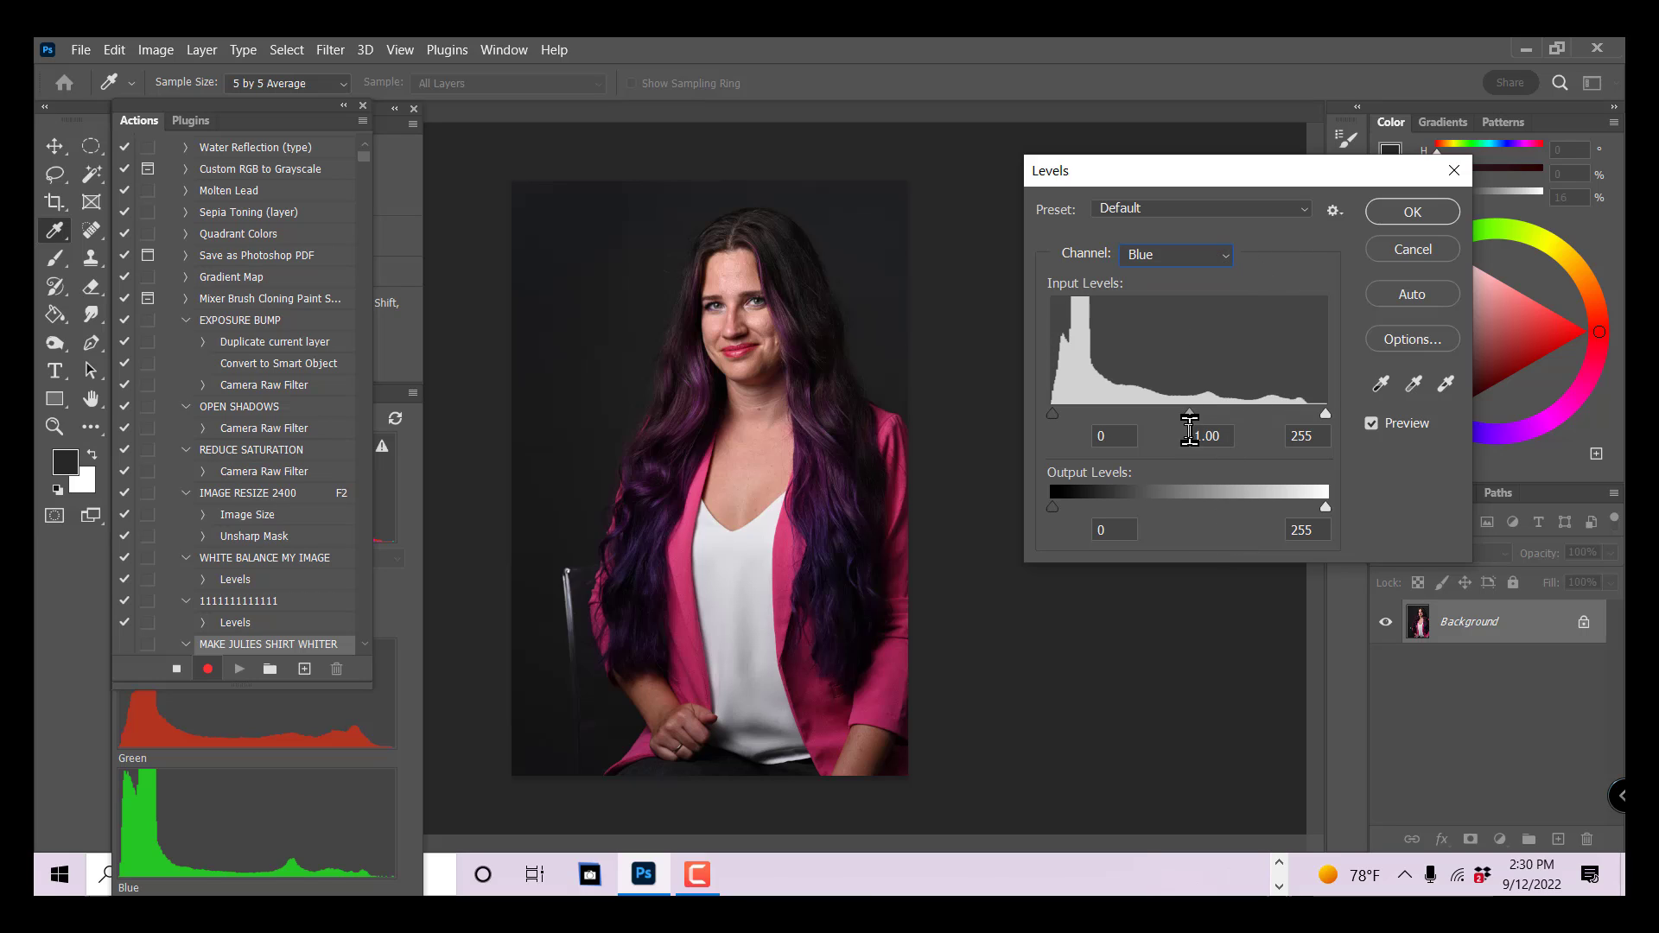
drag(1191, 414, 1201, 415)
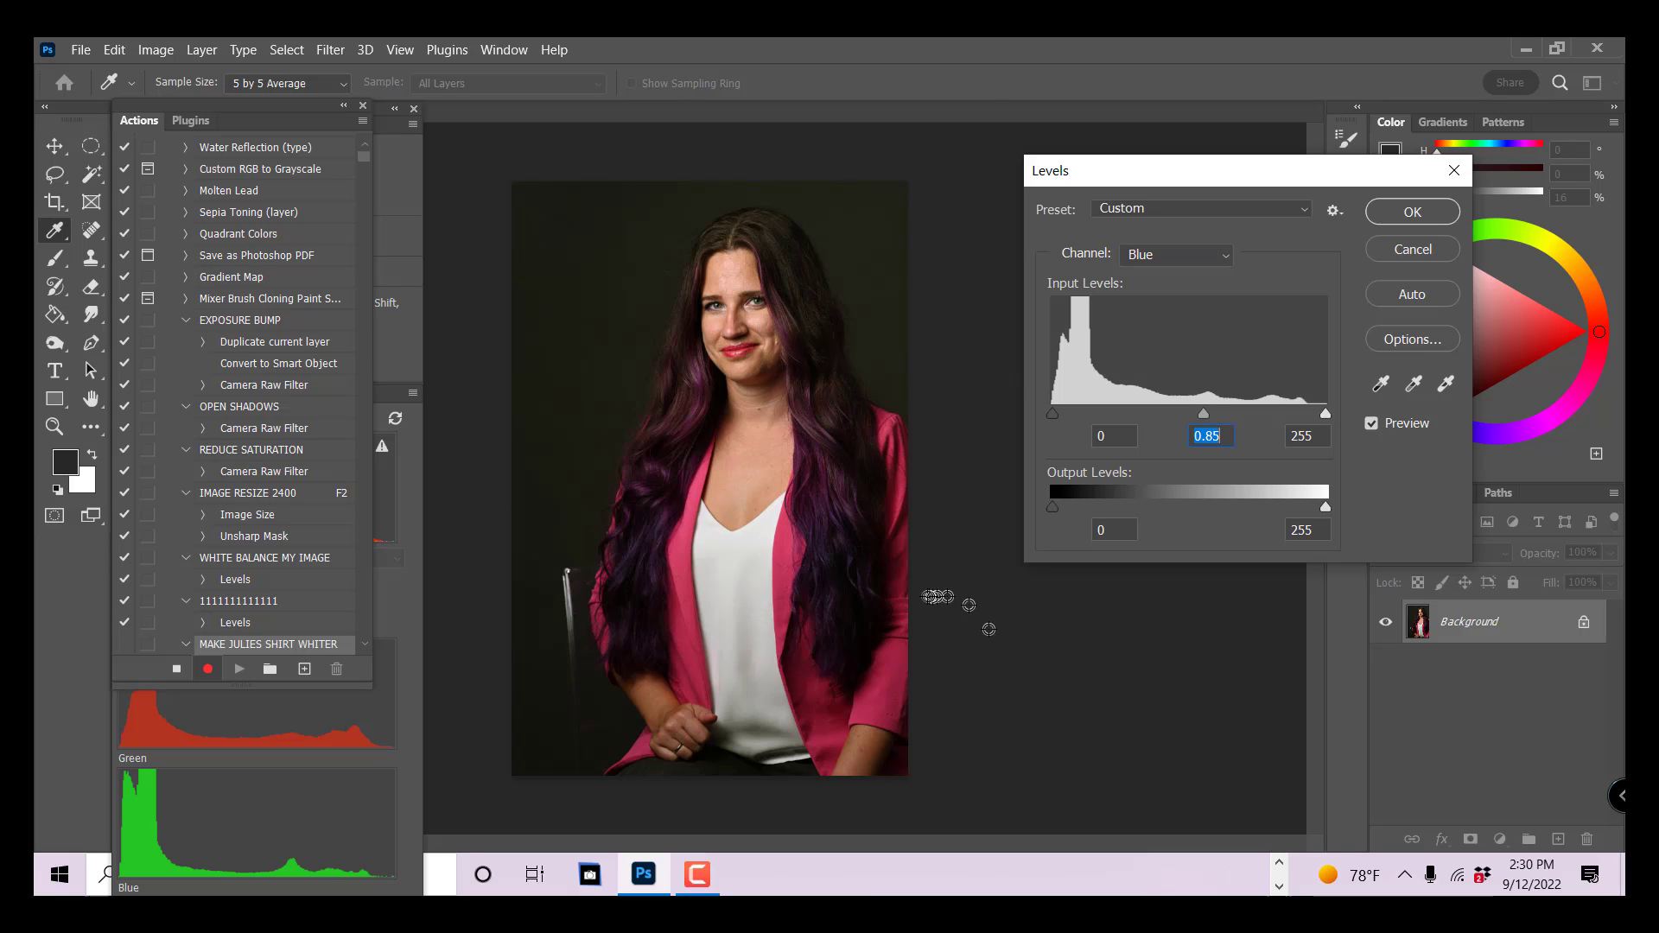
click(1396, 212)
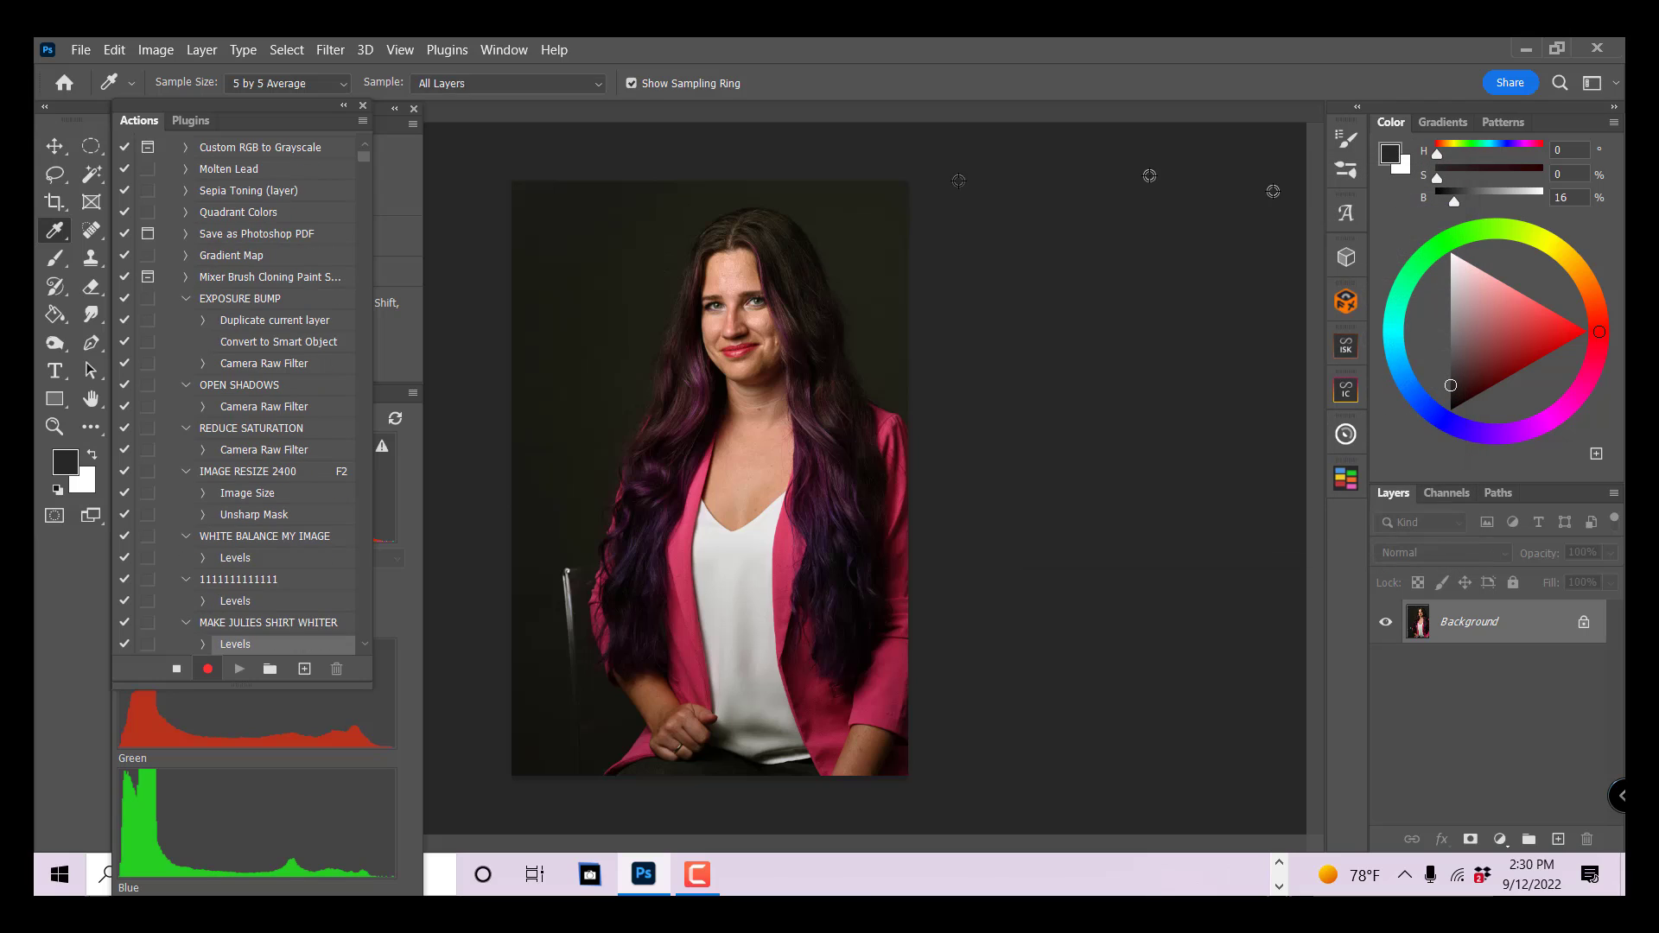
Stop recording the action and switch the Actions list back to Button Mode.
click(176, 668)
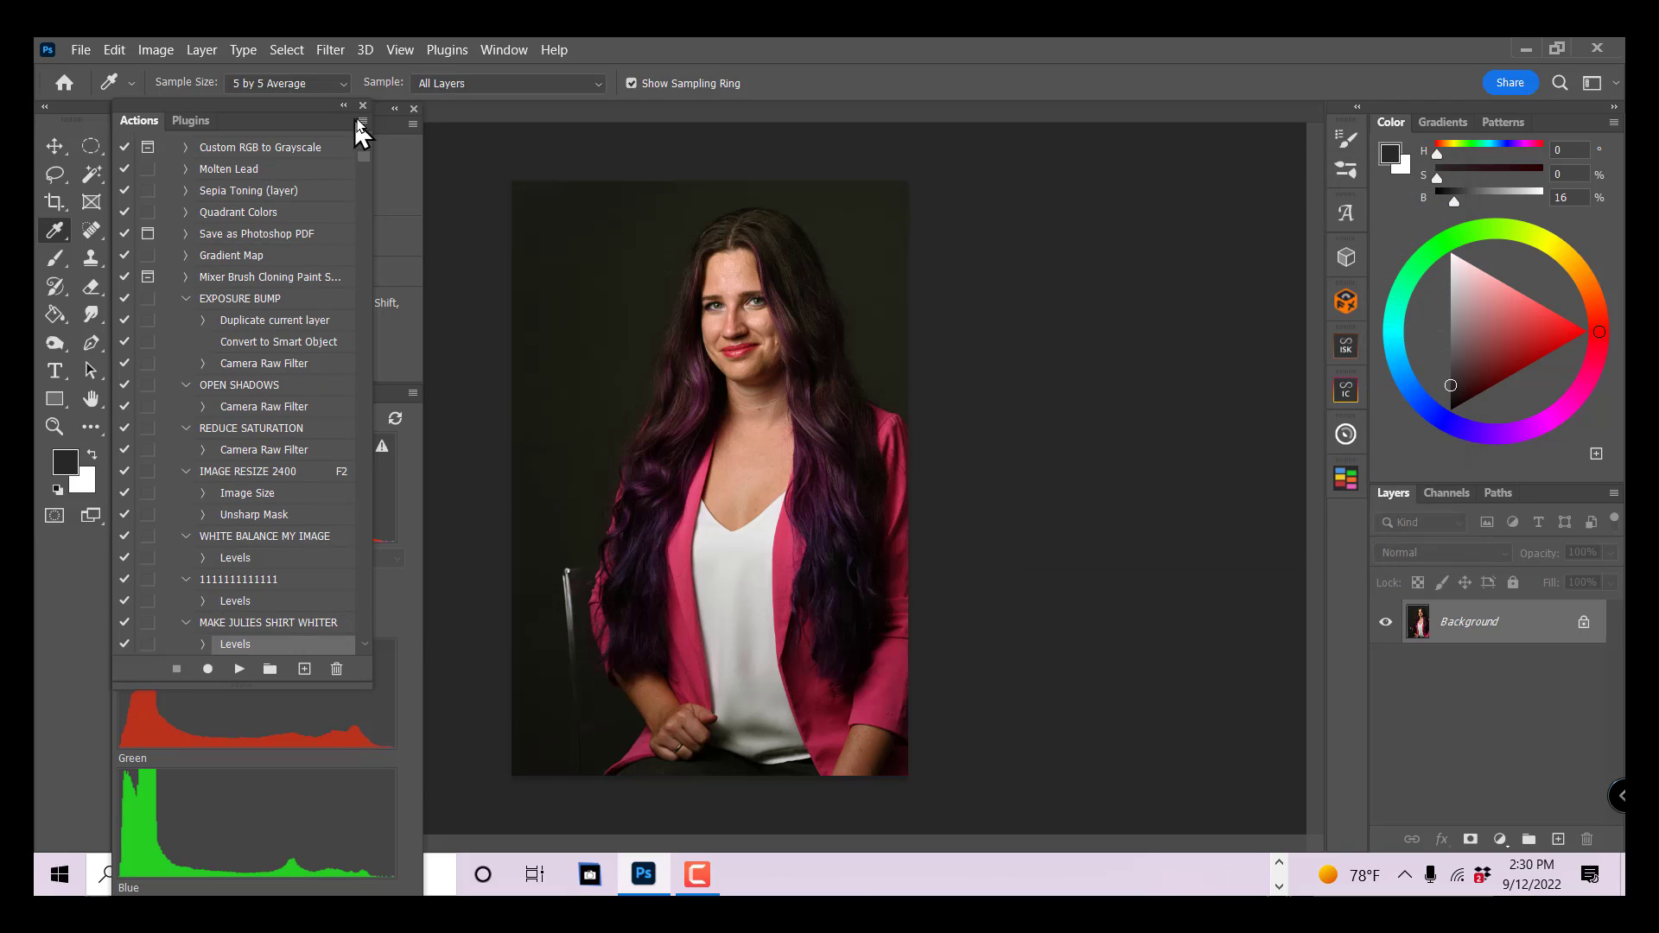
click(361, 122)
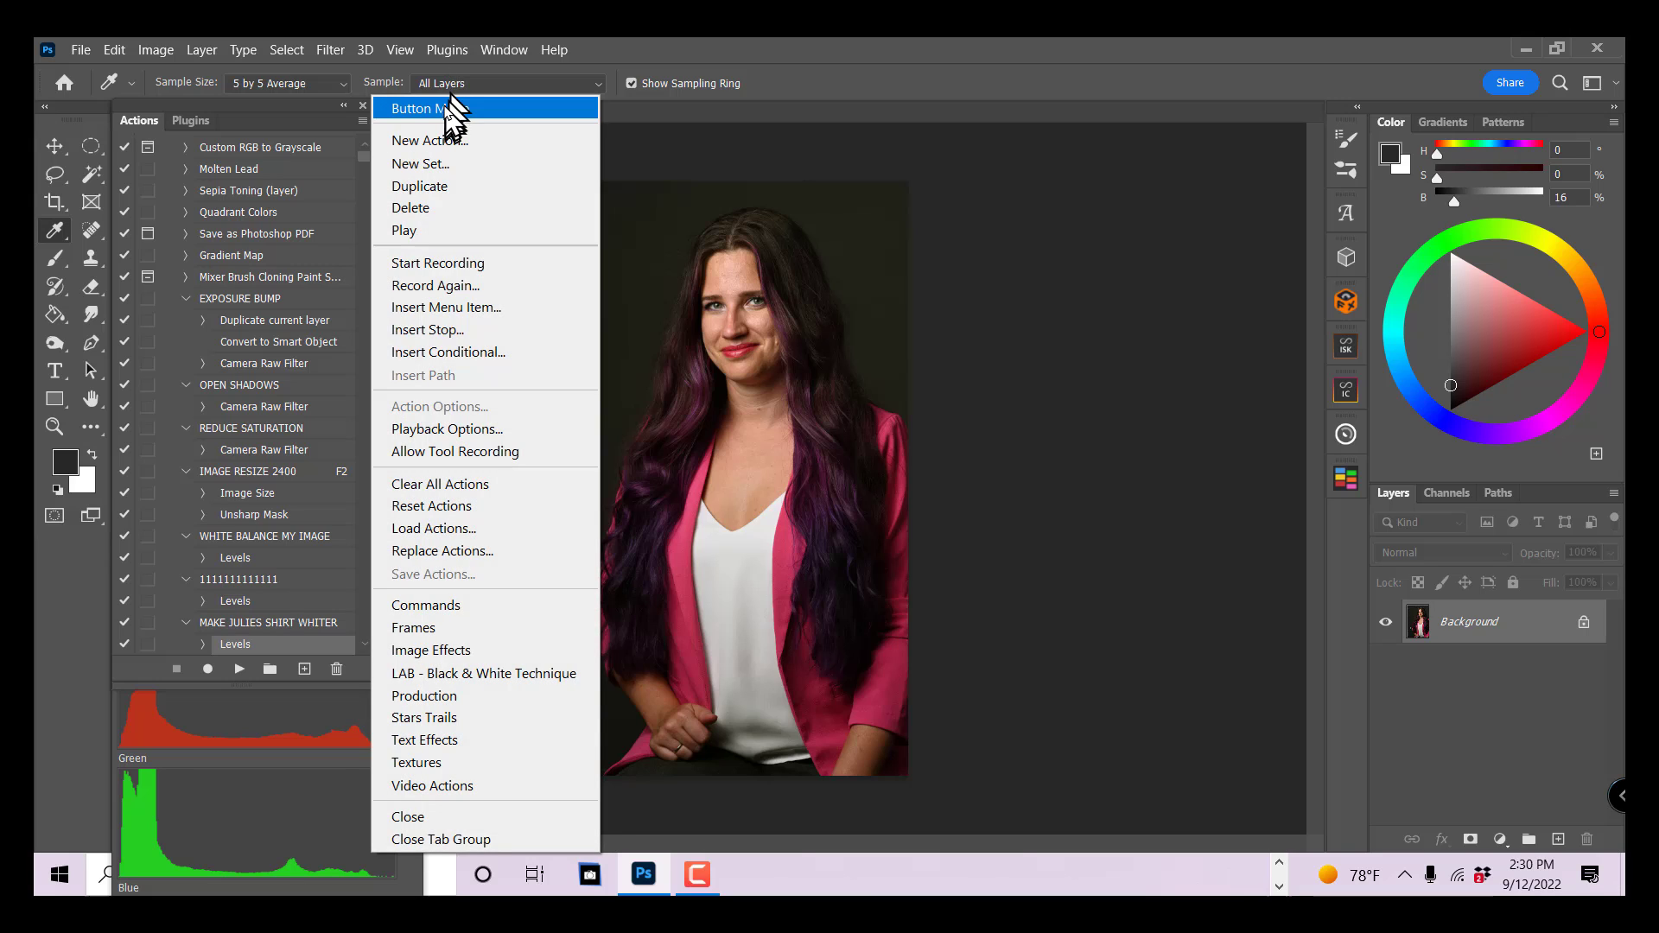
click(449, 110)
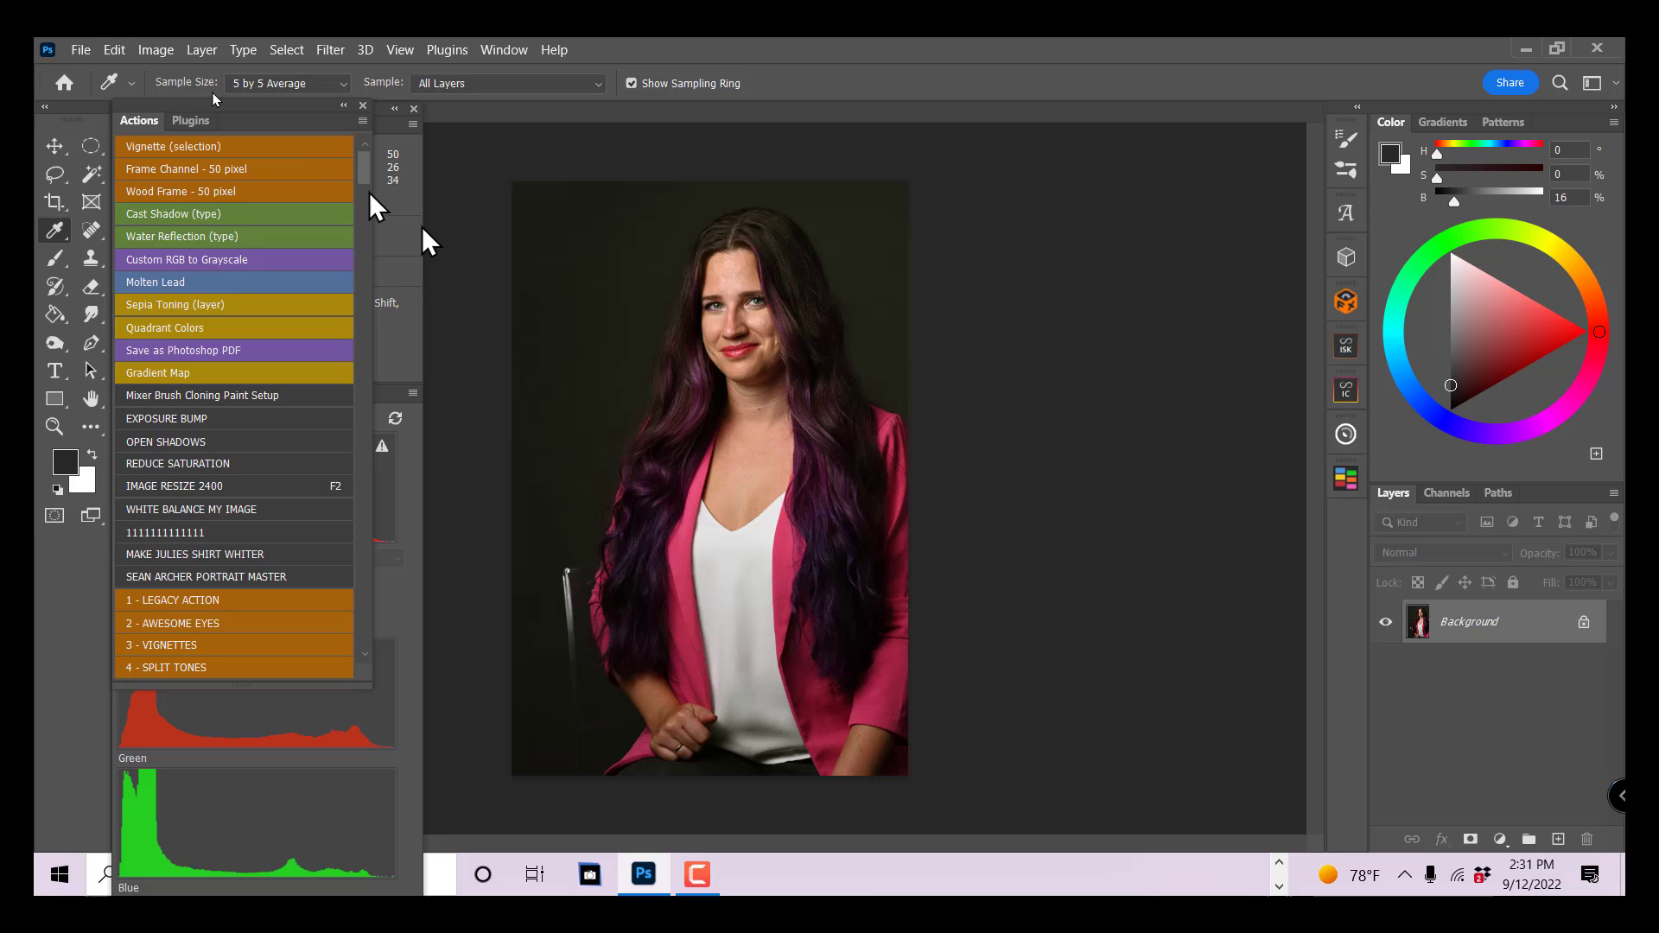
Open the Batch automation dialog to examine its action set, source and destination settings, and dismiss it.
click(80, 50)
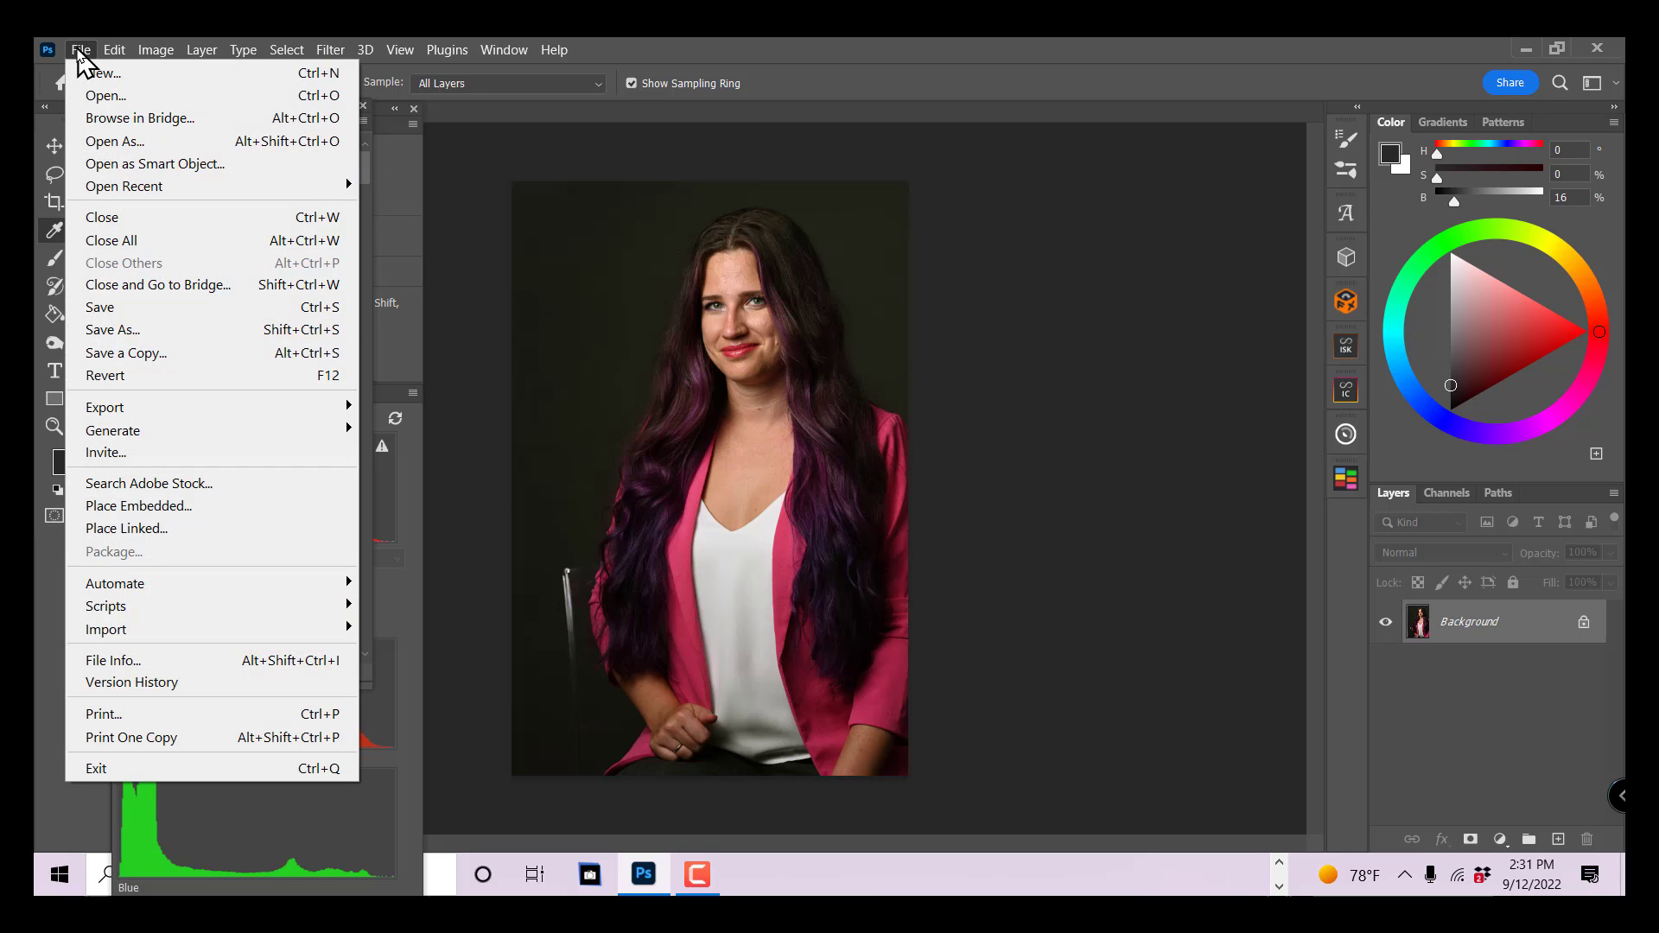
mouse_move(212, 589)
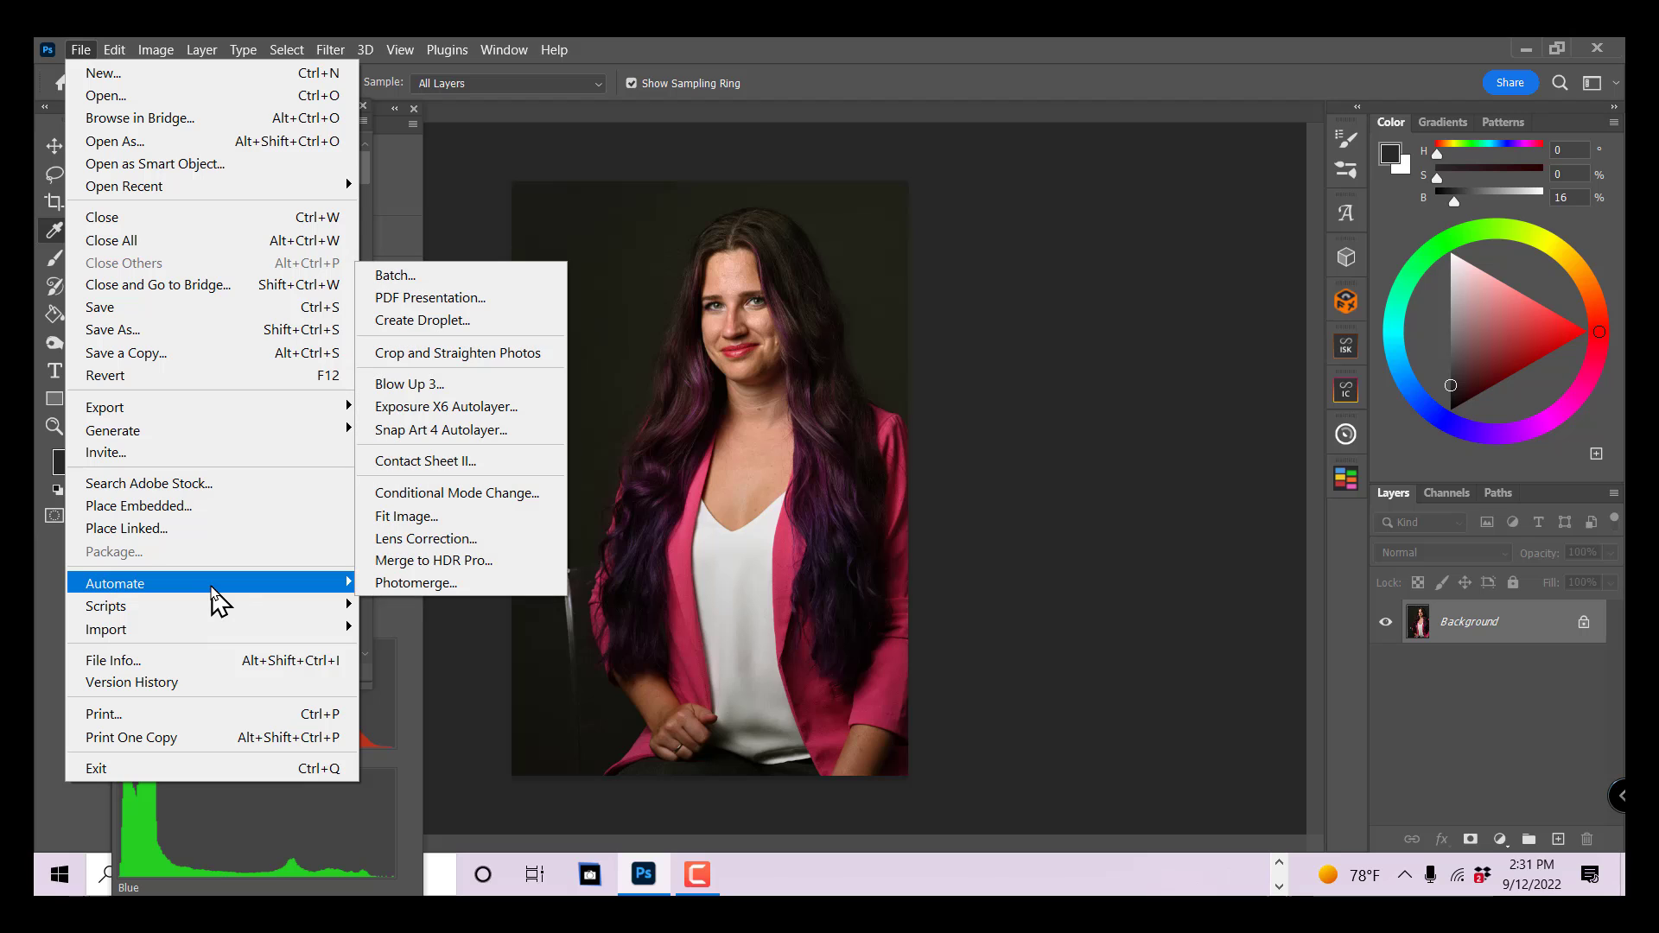
click(418, 277)
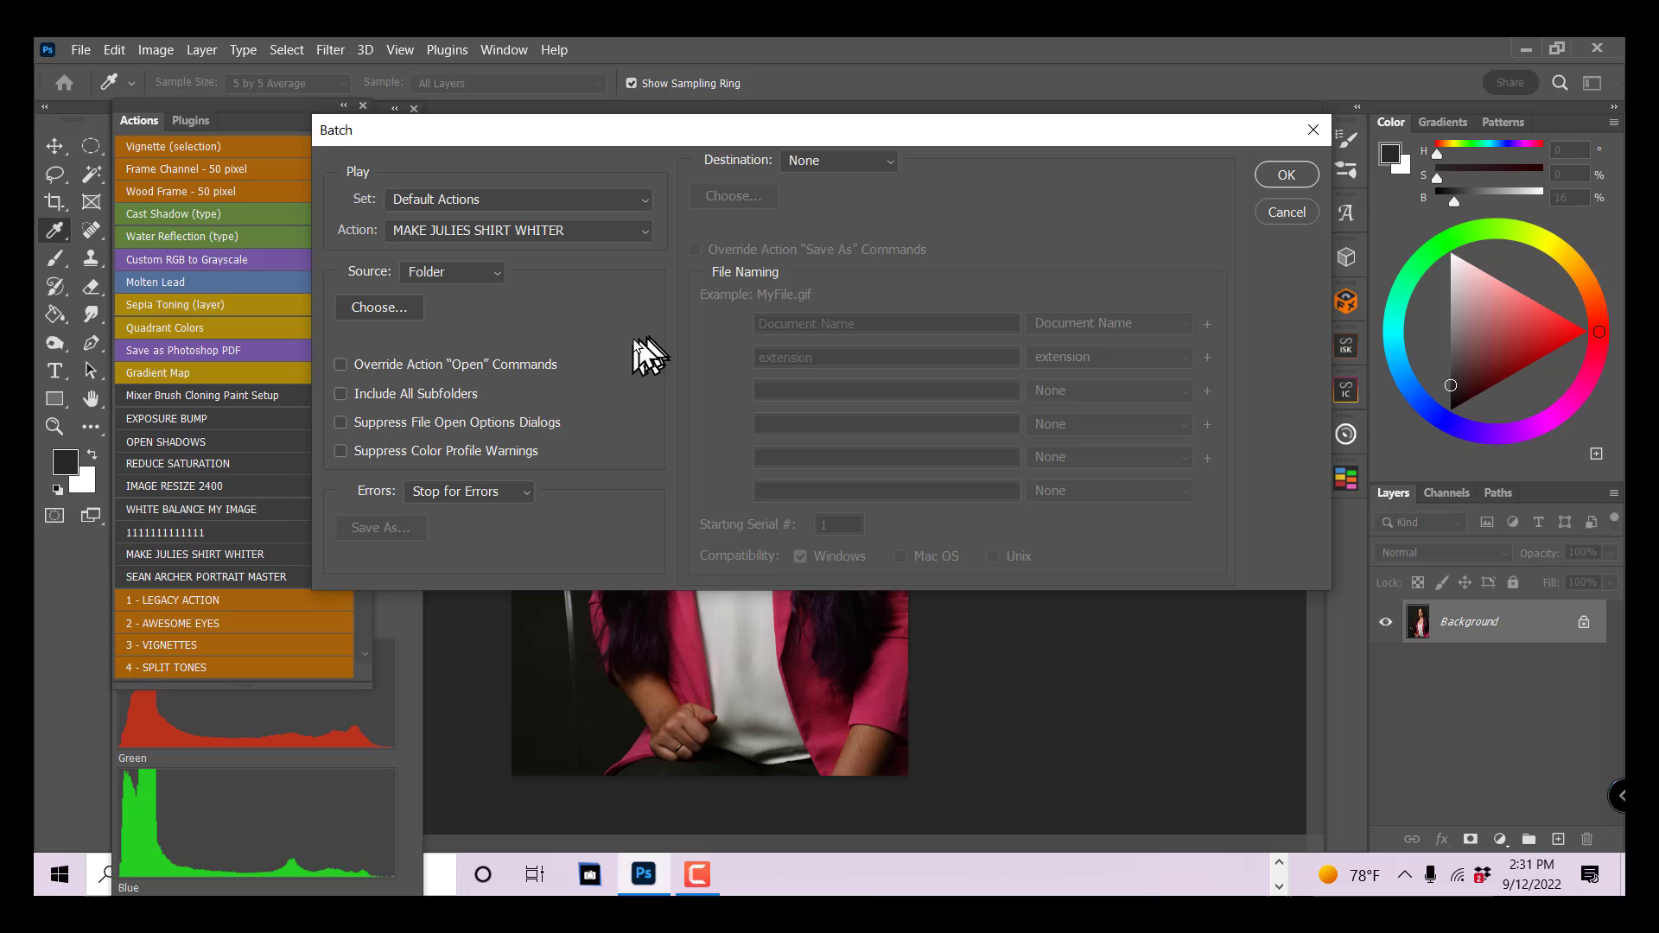
click(1287, 215)
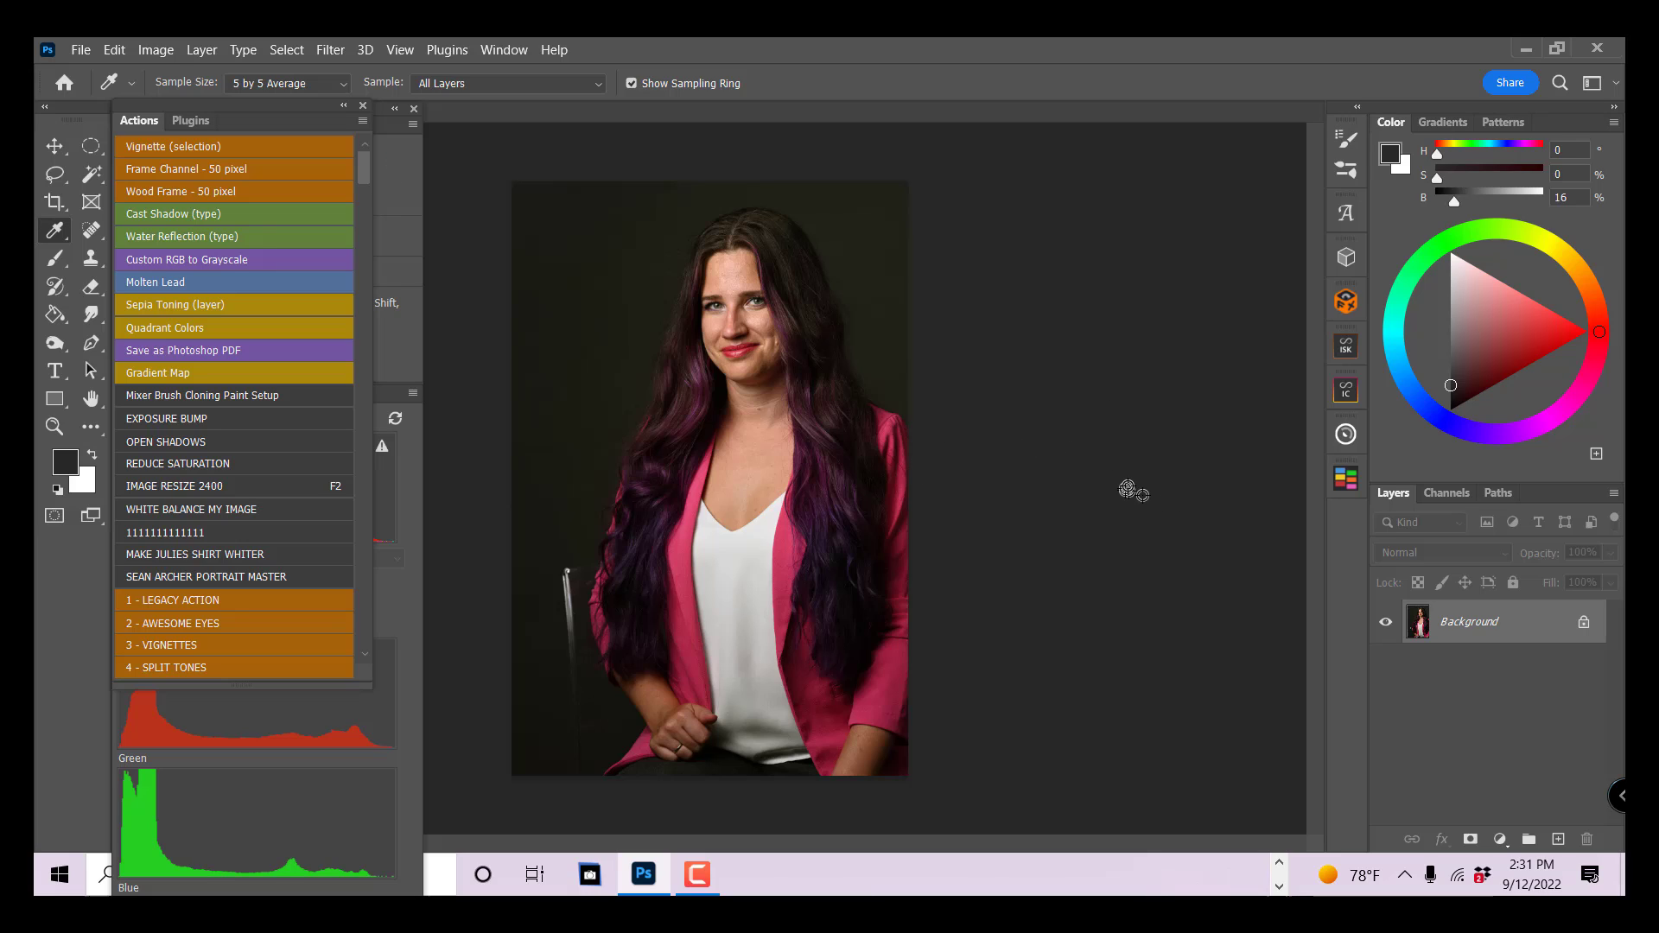
Start a droplet from the recorded shirt-whitening action in Default Actions and choose the Desktop as its save location.
click(80, 50)
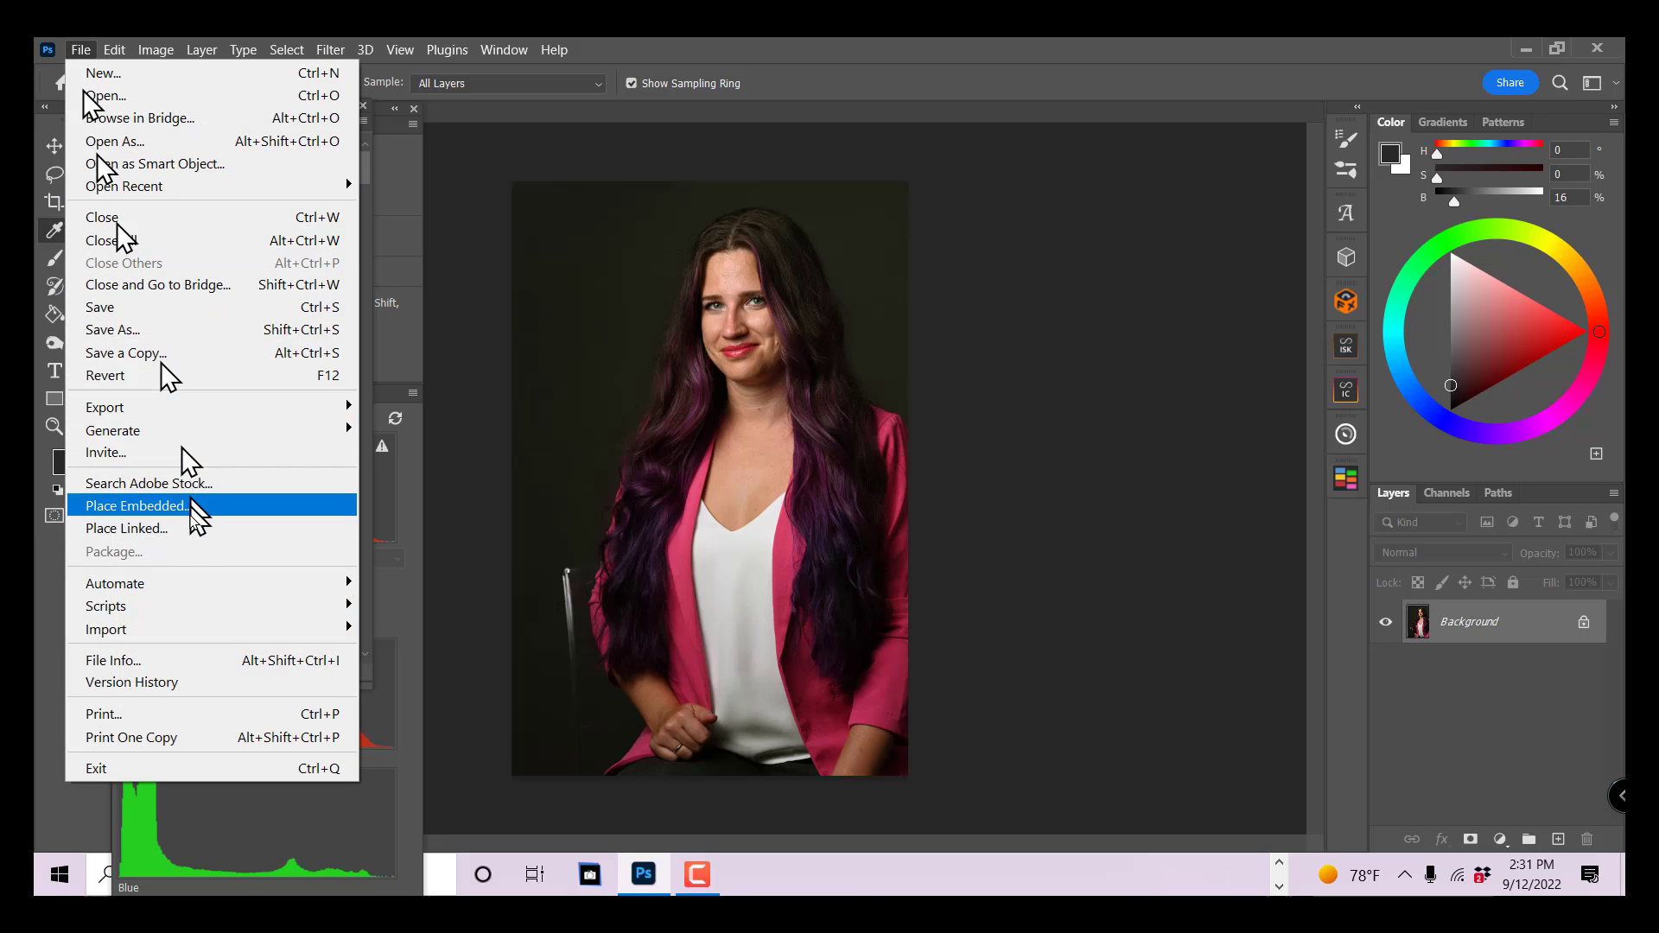
mouse_move(200, 585)
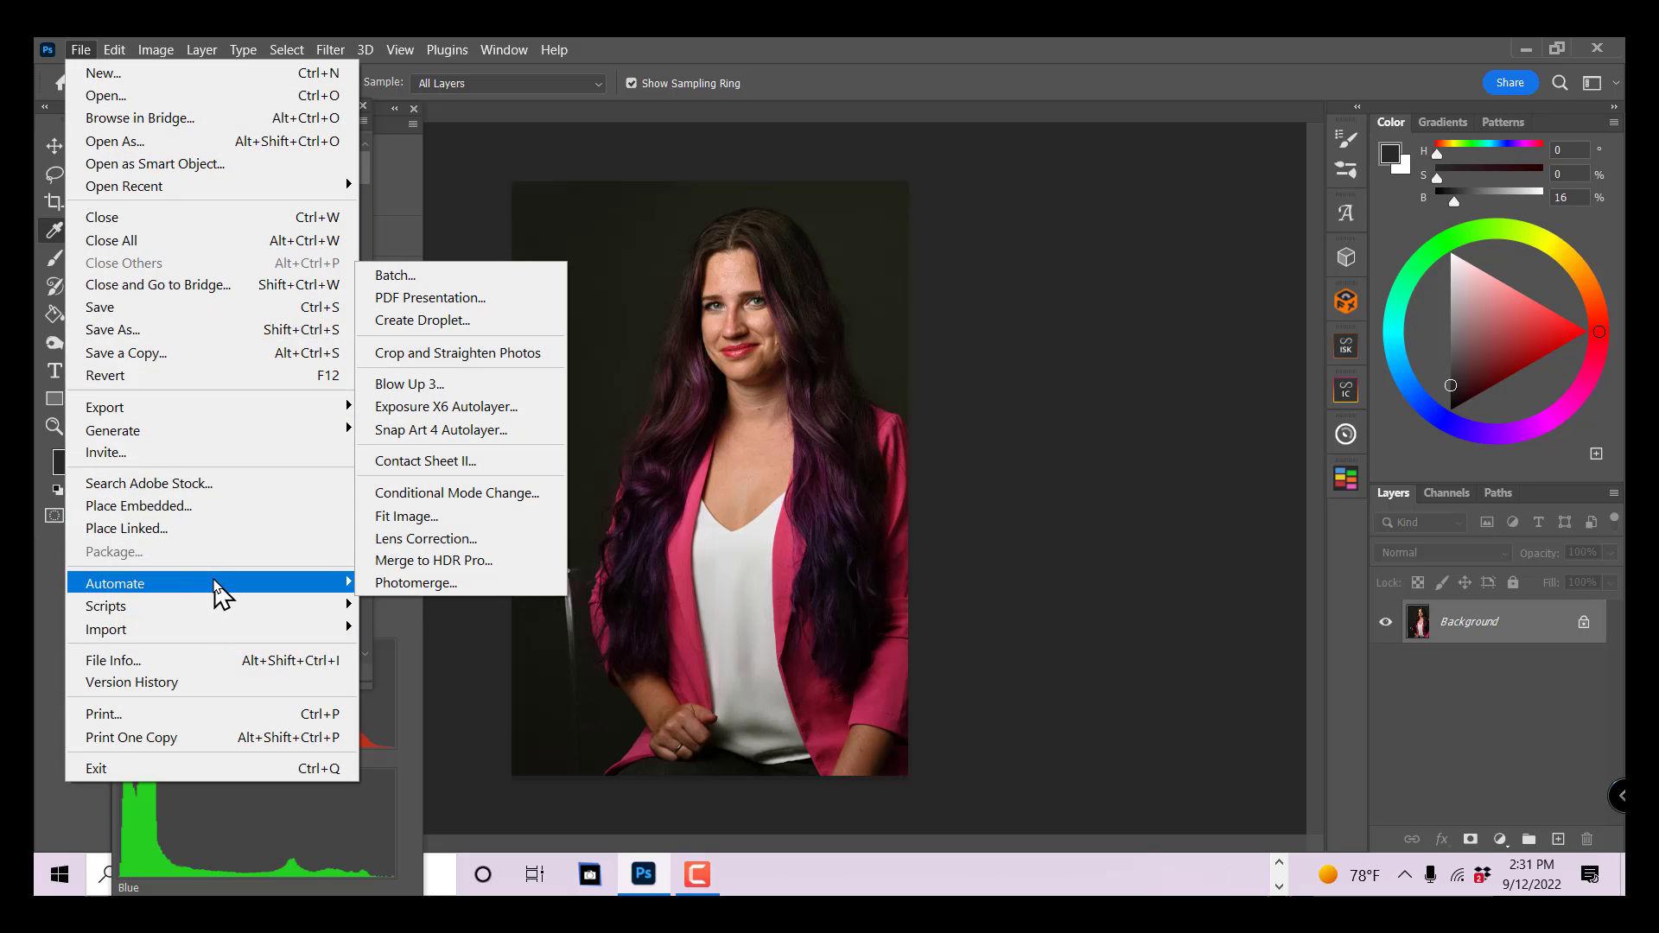
click(424, 321)
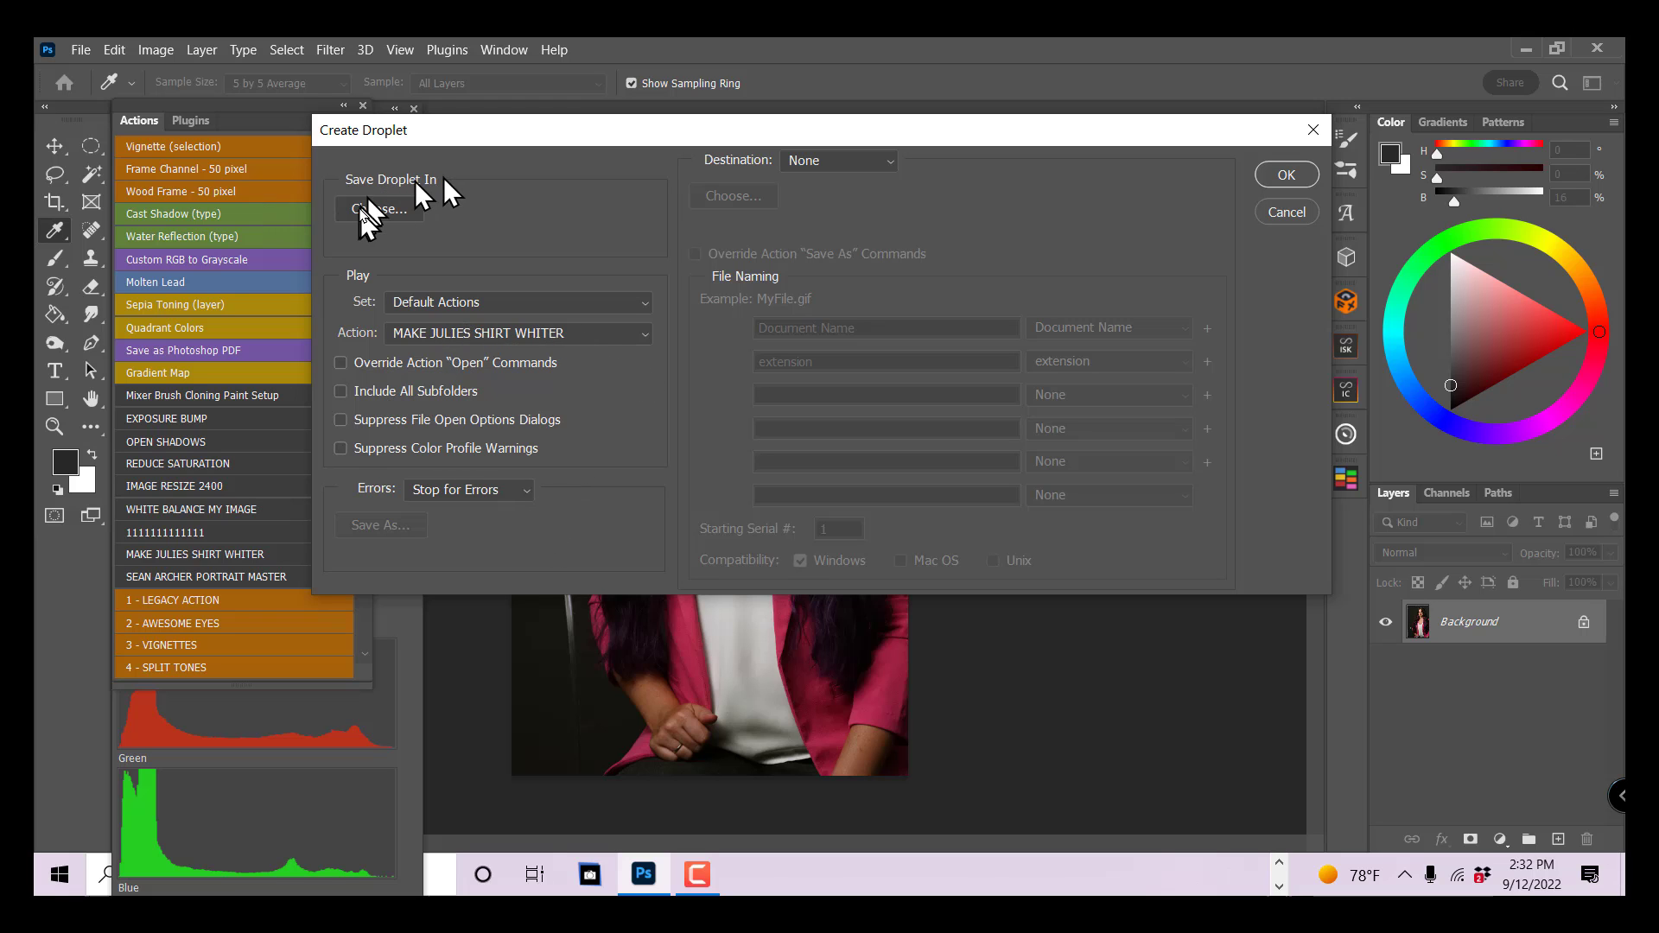
click(377, 210)
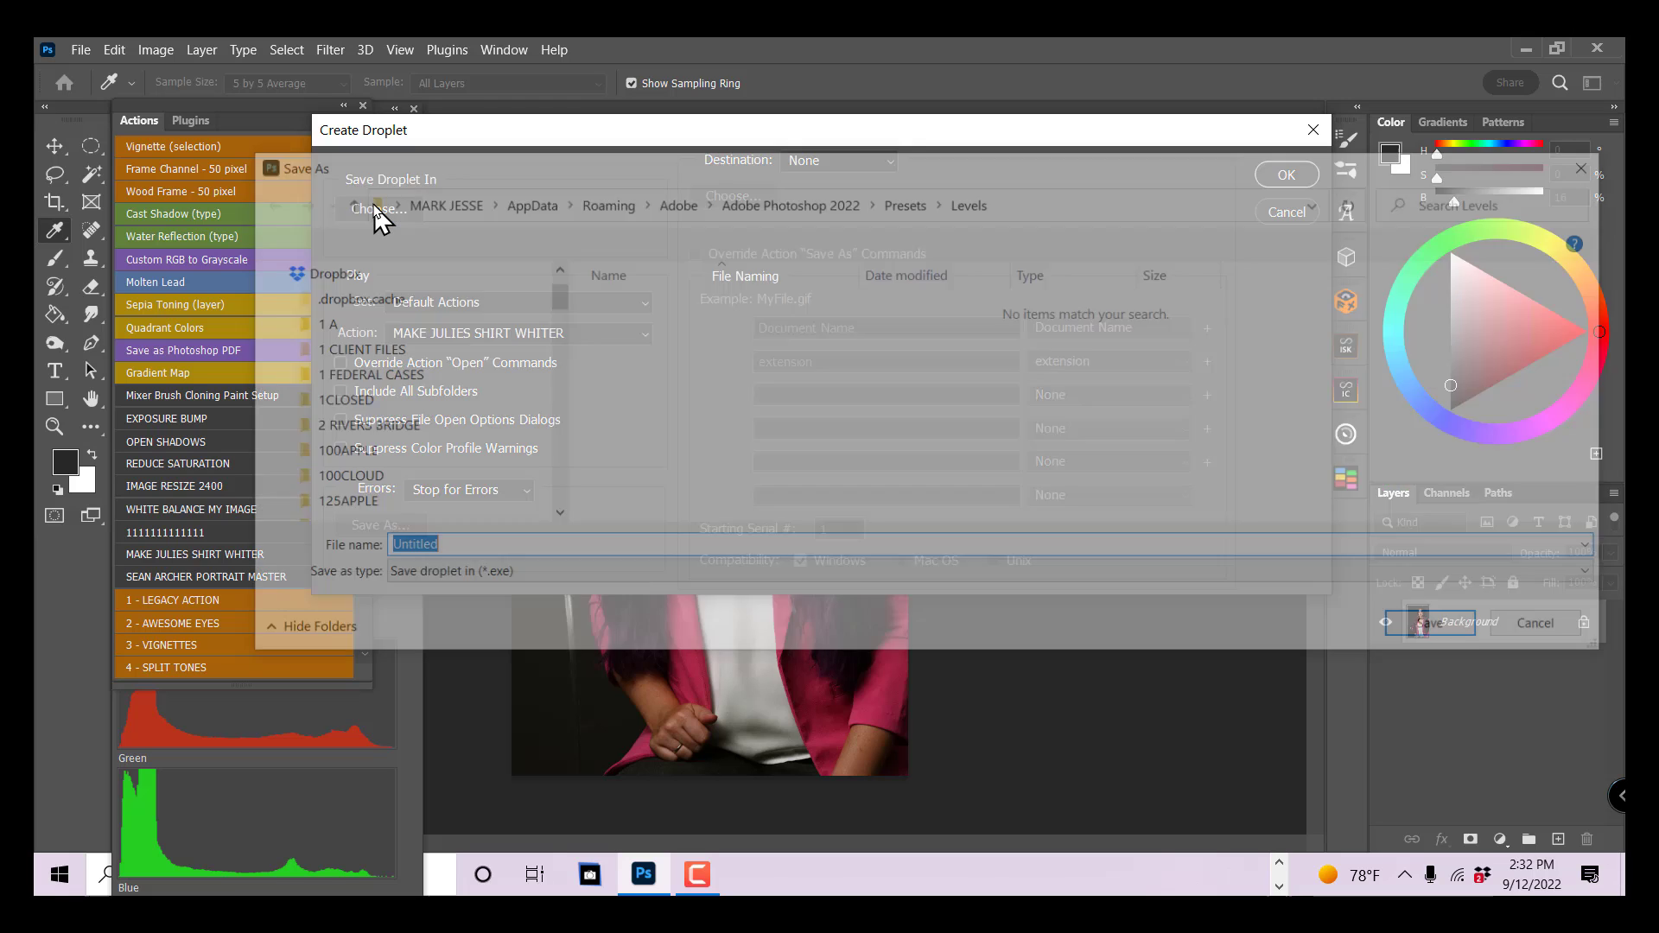
drag(549, 429, 550, 278)
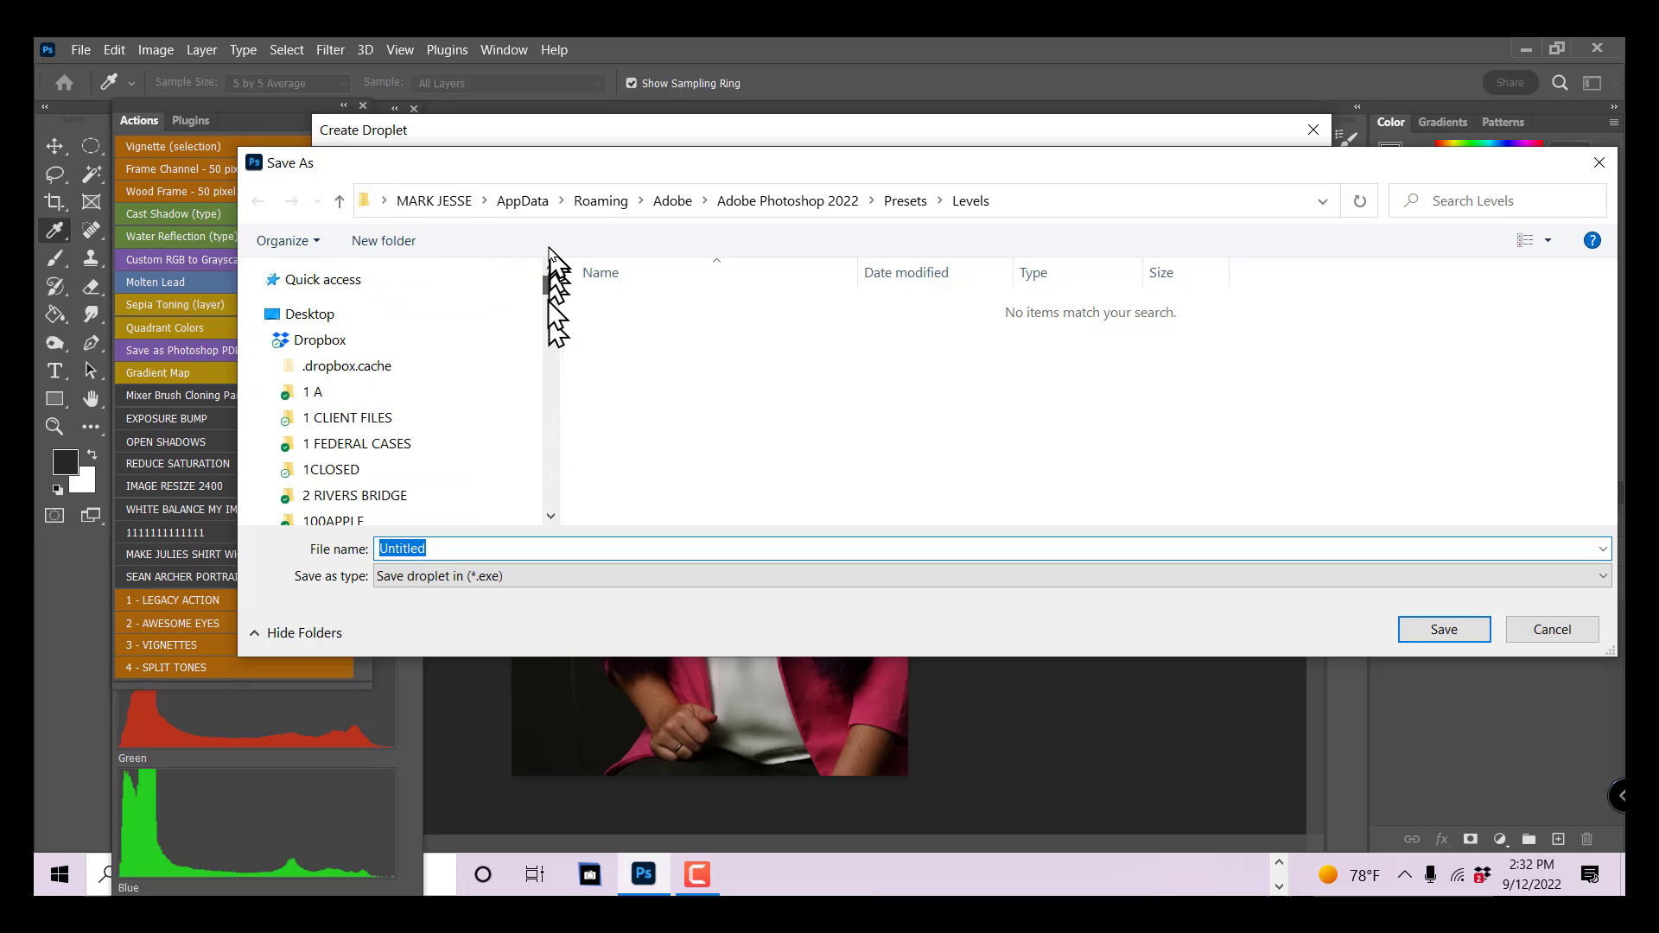
click(323, 316)
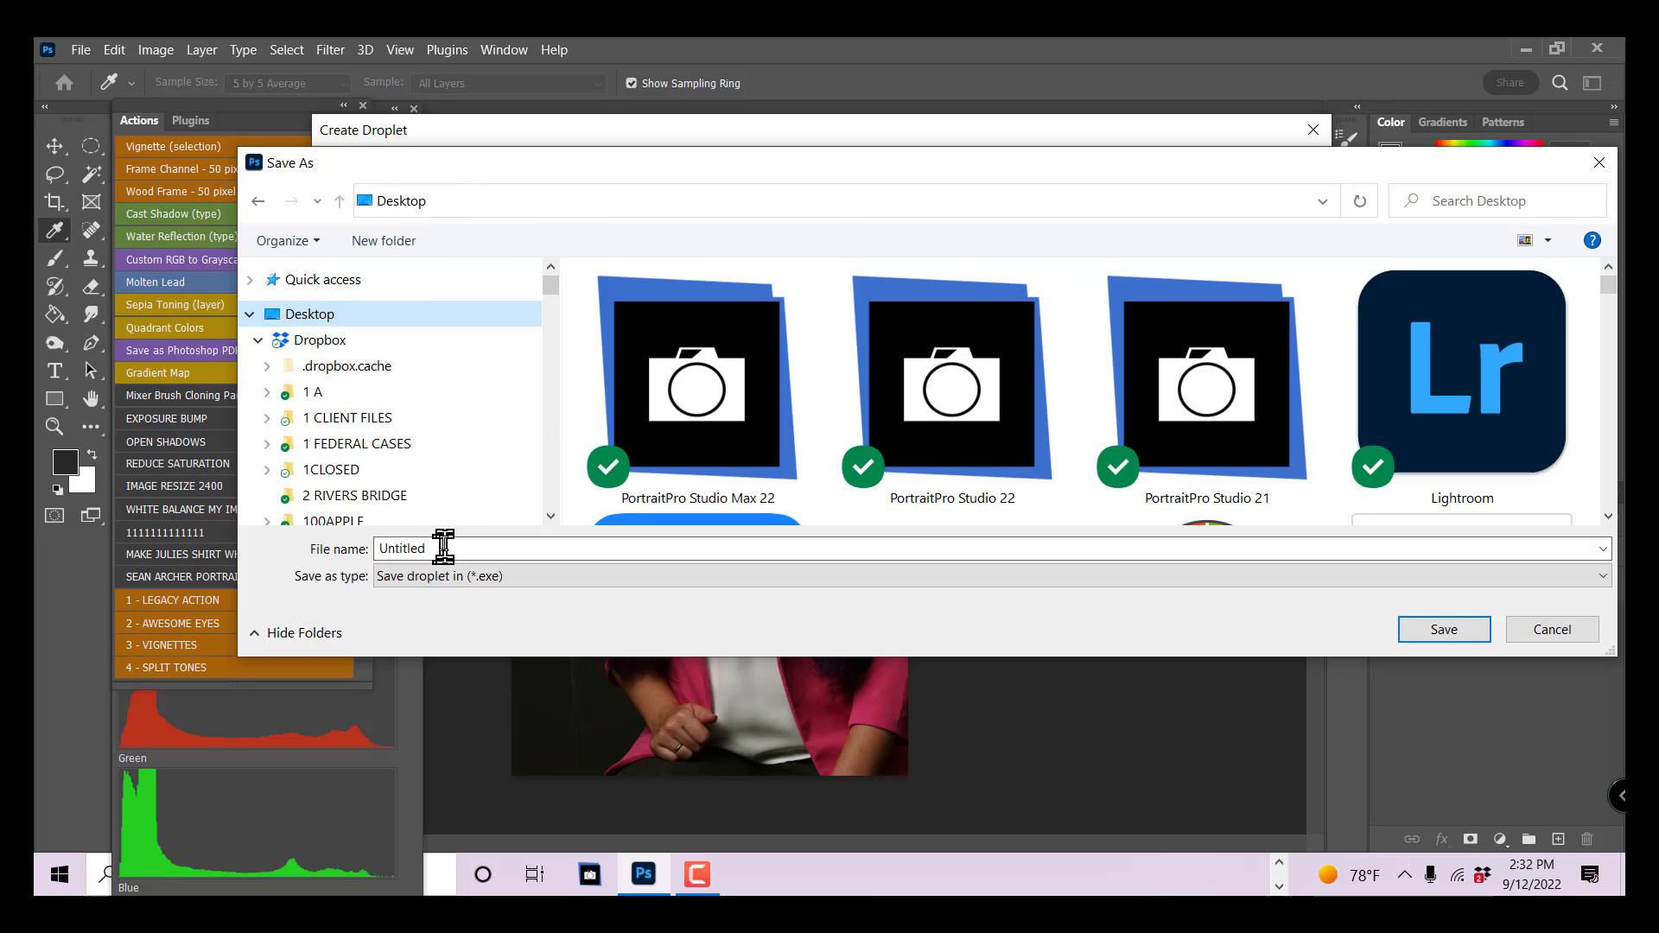
Create the droplet under the file name "MAKE … SHIRT WHITER DROPLET", with the subject's first name in the gap.
double_click(441, 548)
key(BackSpace)
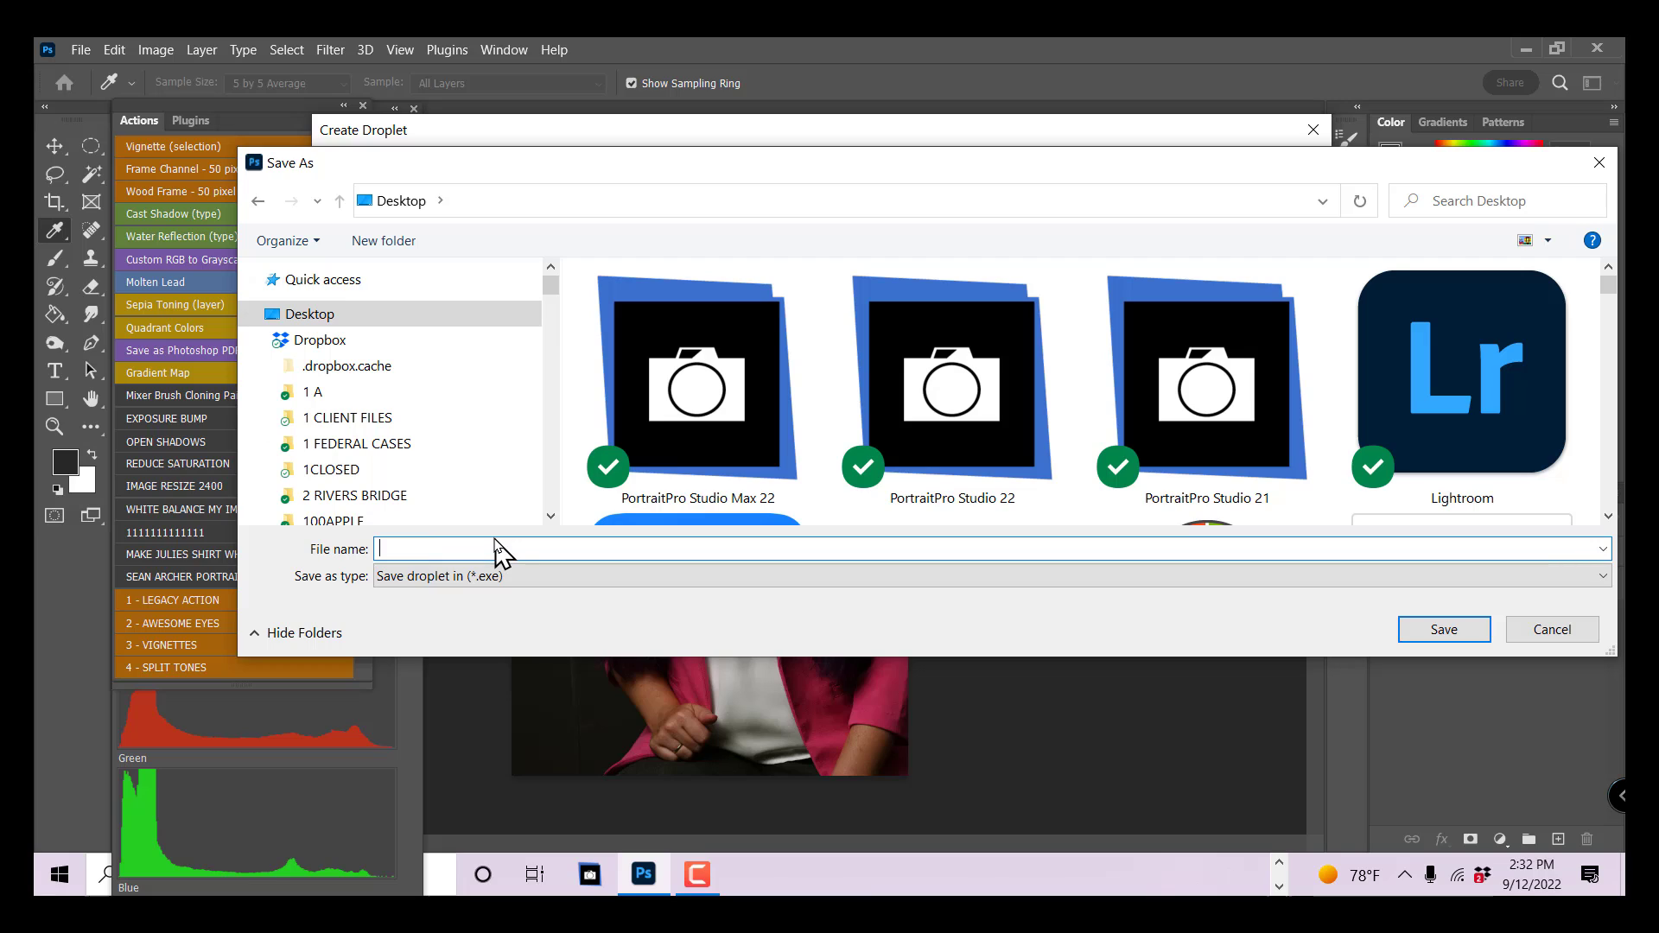
text(MARK)
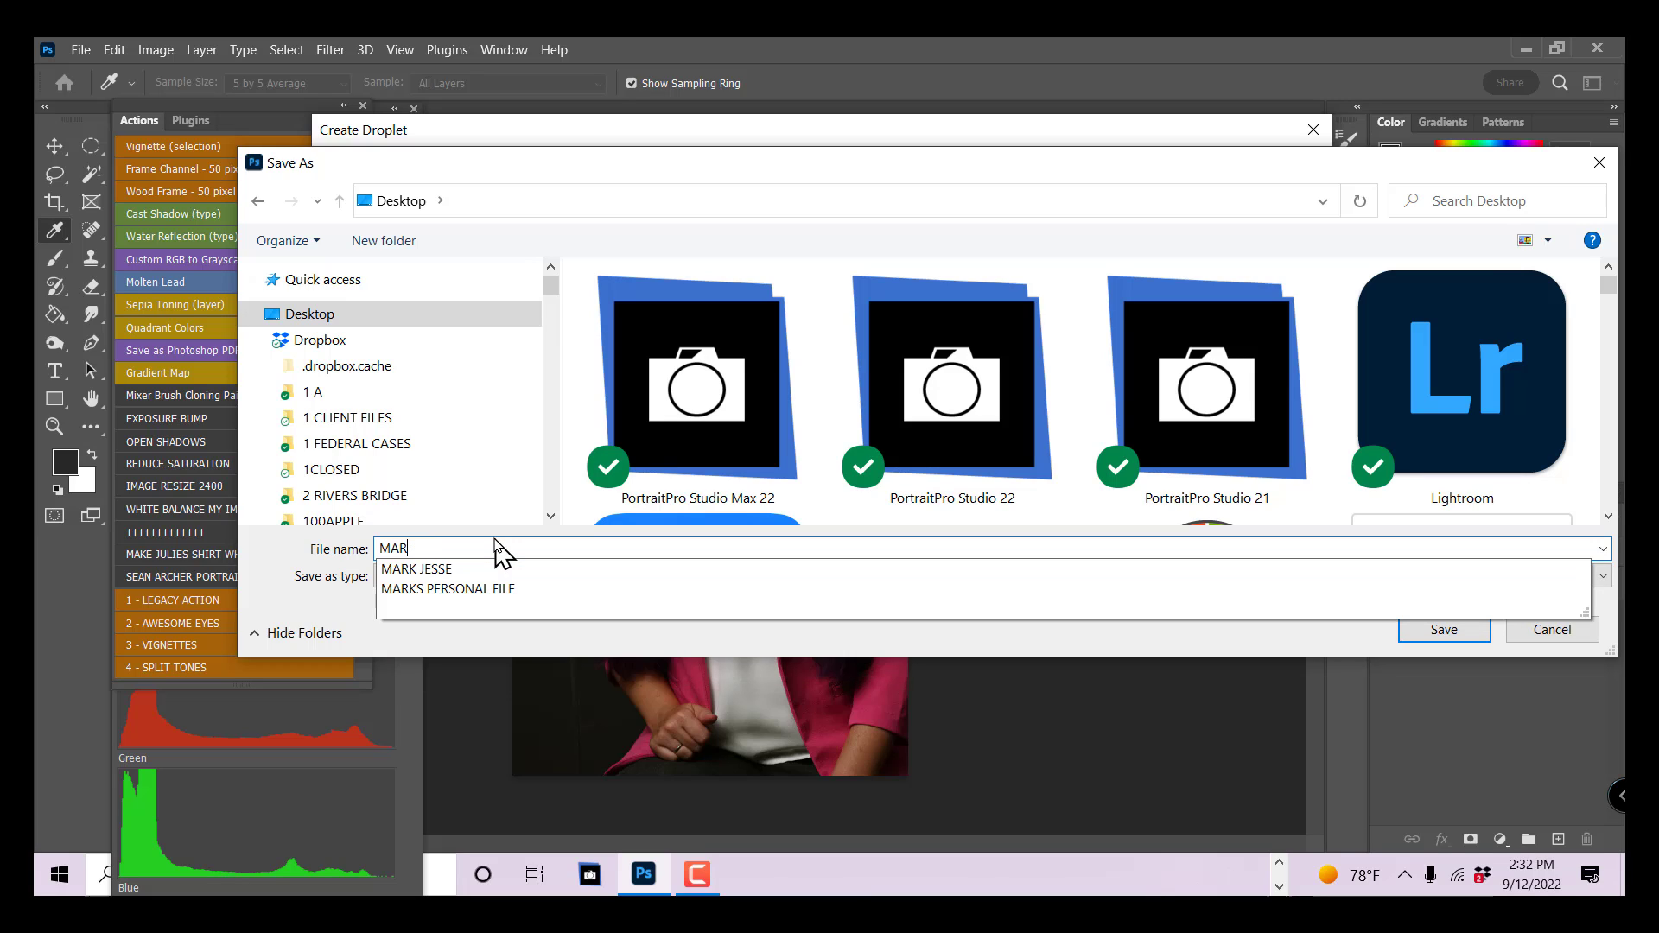
key(BackSpace)
text(KE JULIES SHIRT WHITER DROPLET)
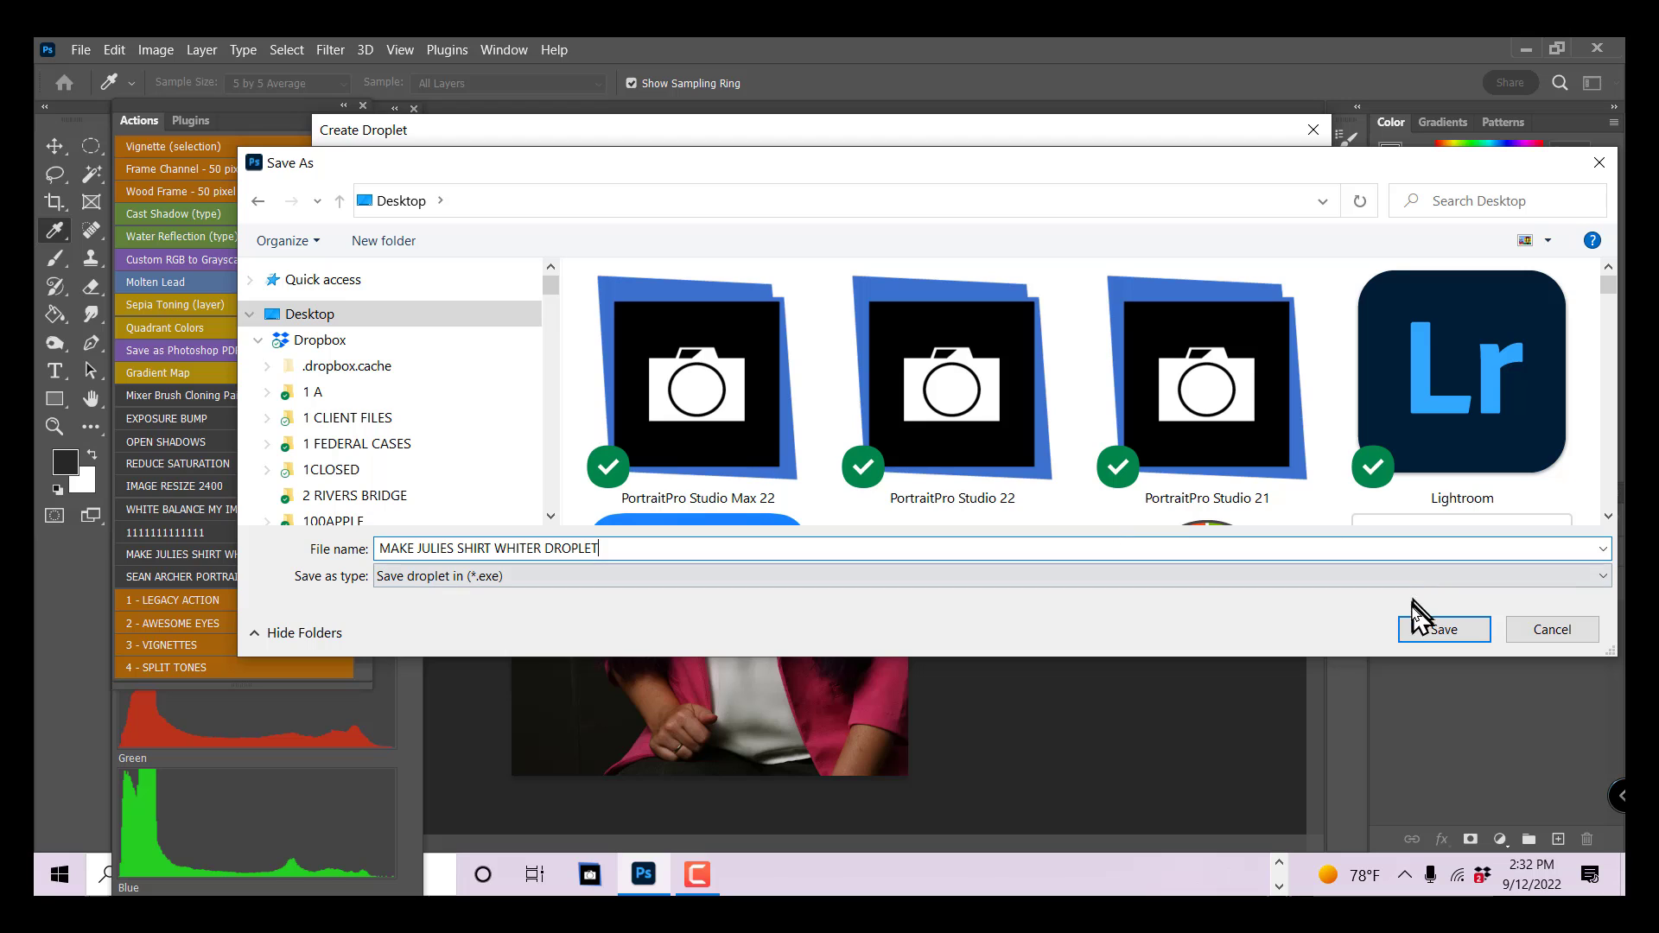
click(1422, 633)
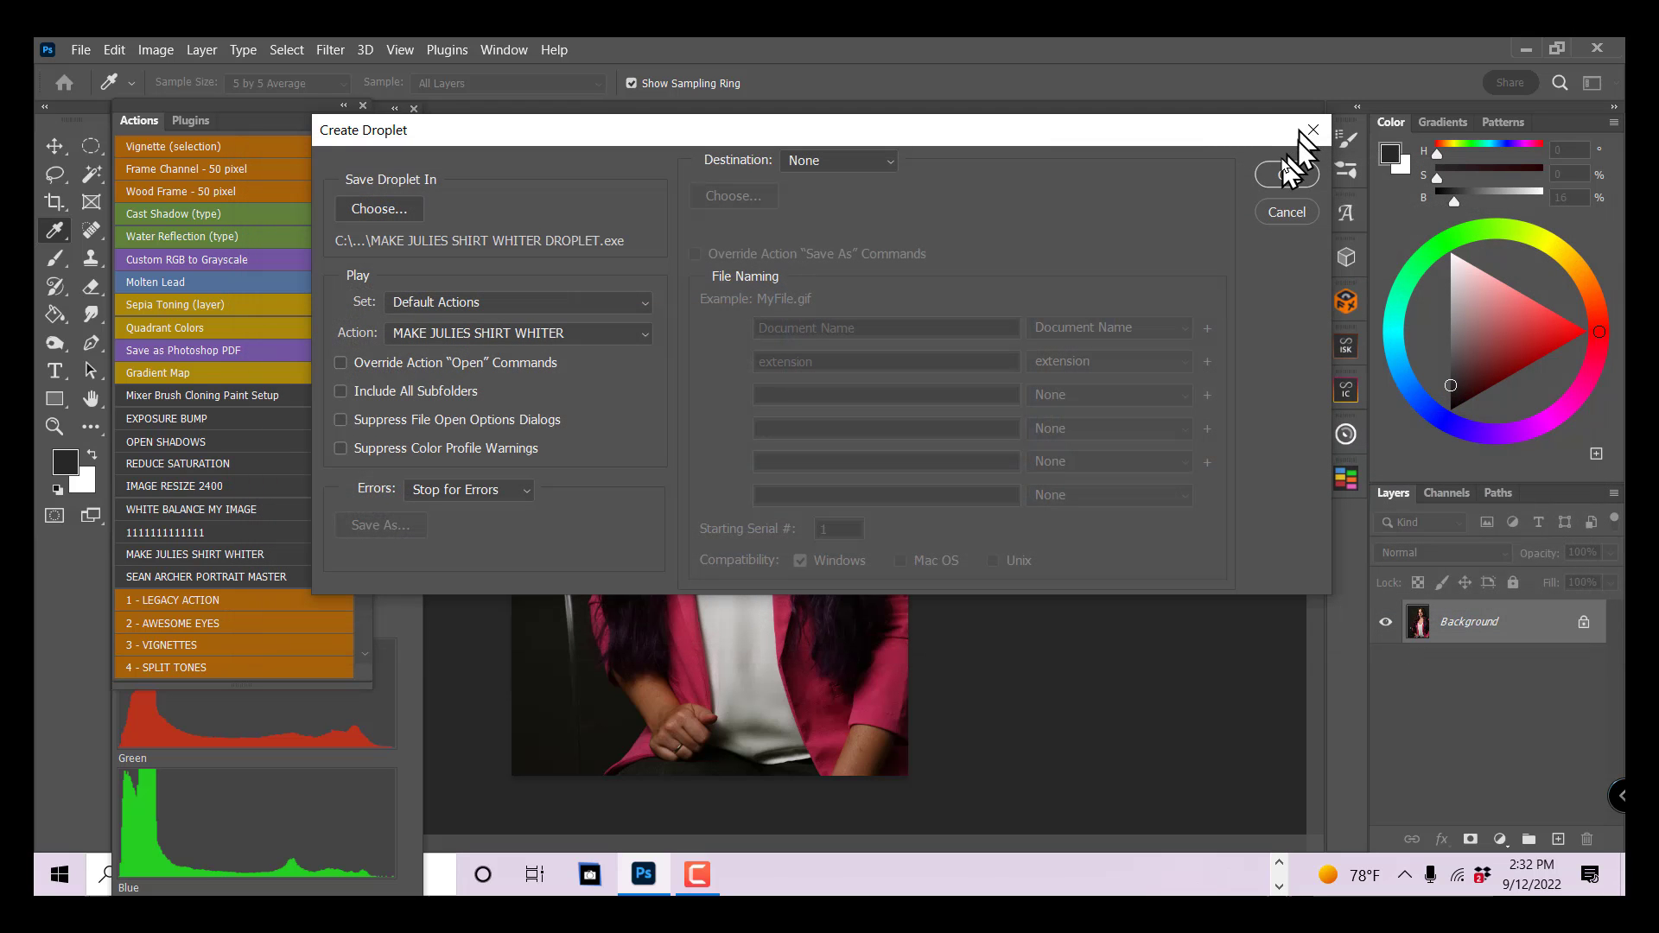
click(1285, 176)
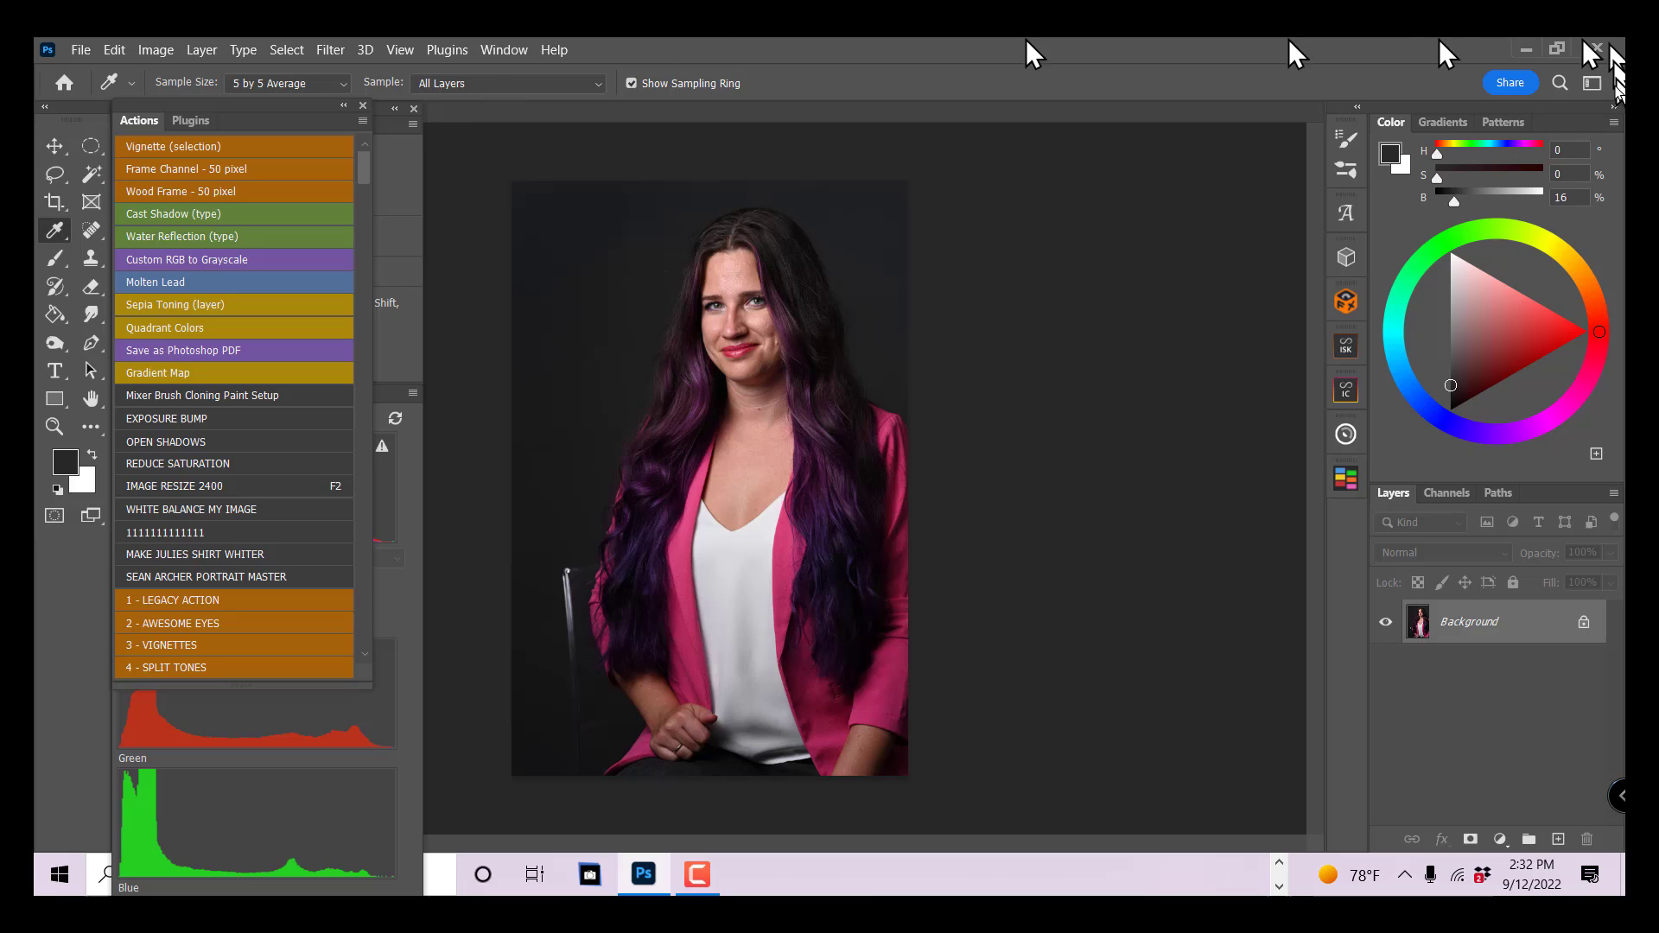
Close the floating Actions and adjustment panels and the MJZ_3353.JPG document.
click(413, 107)
click(363, 107)
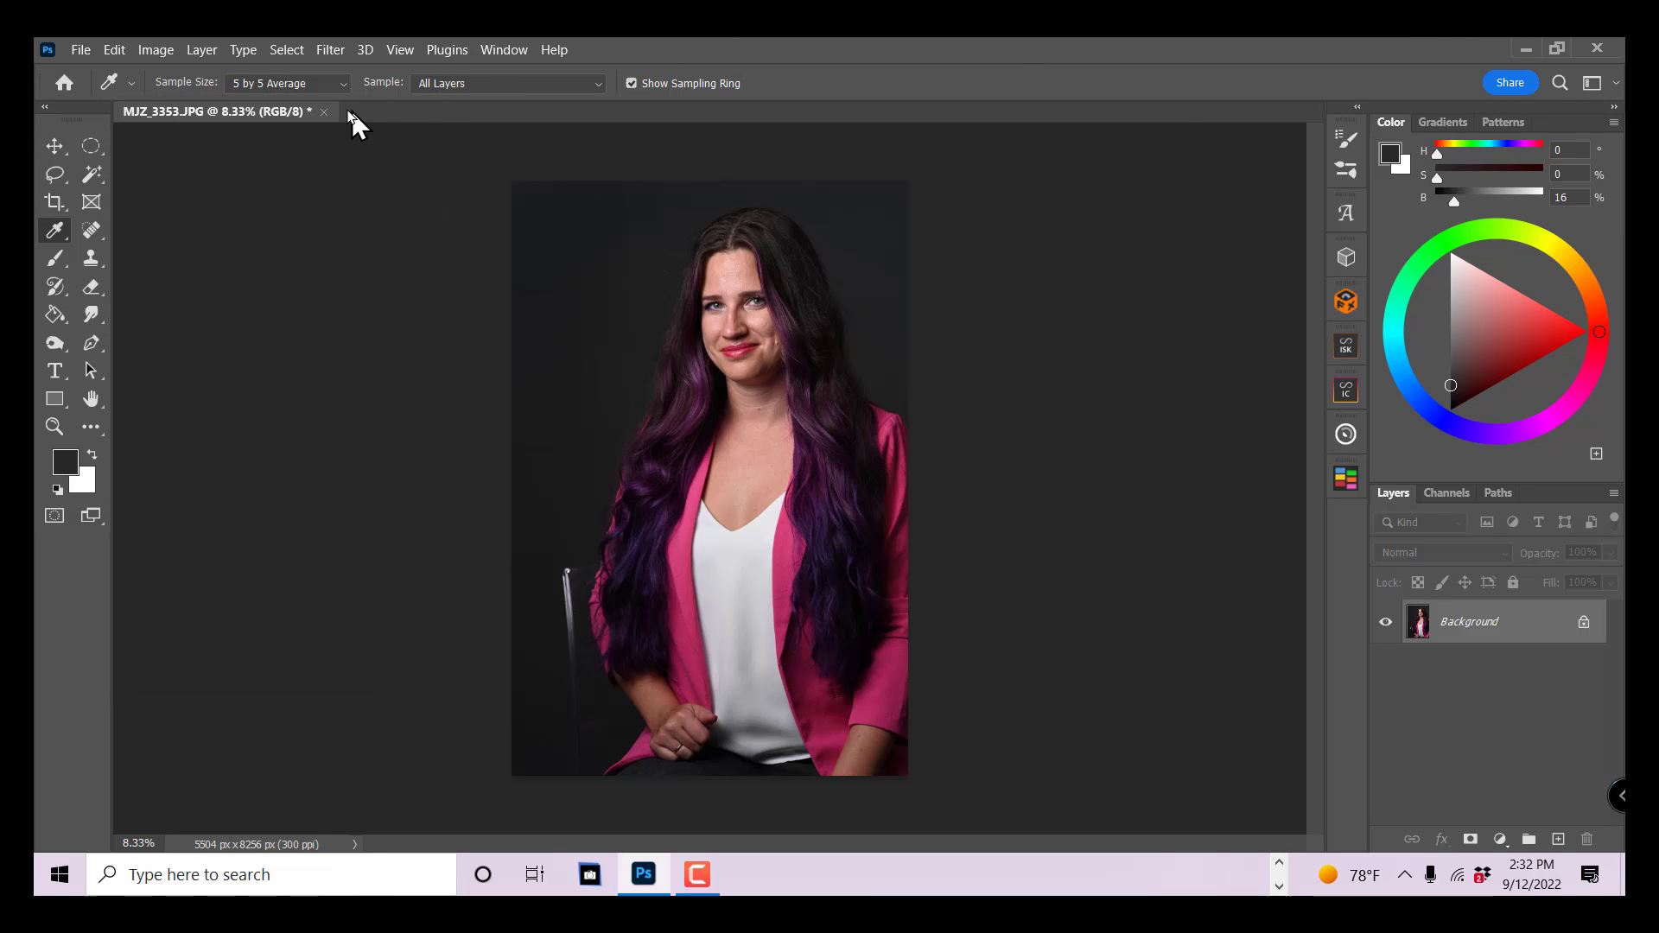
click(321, 109)
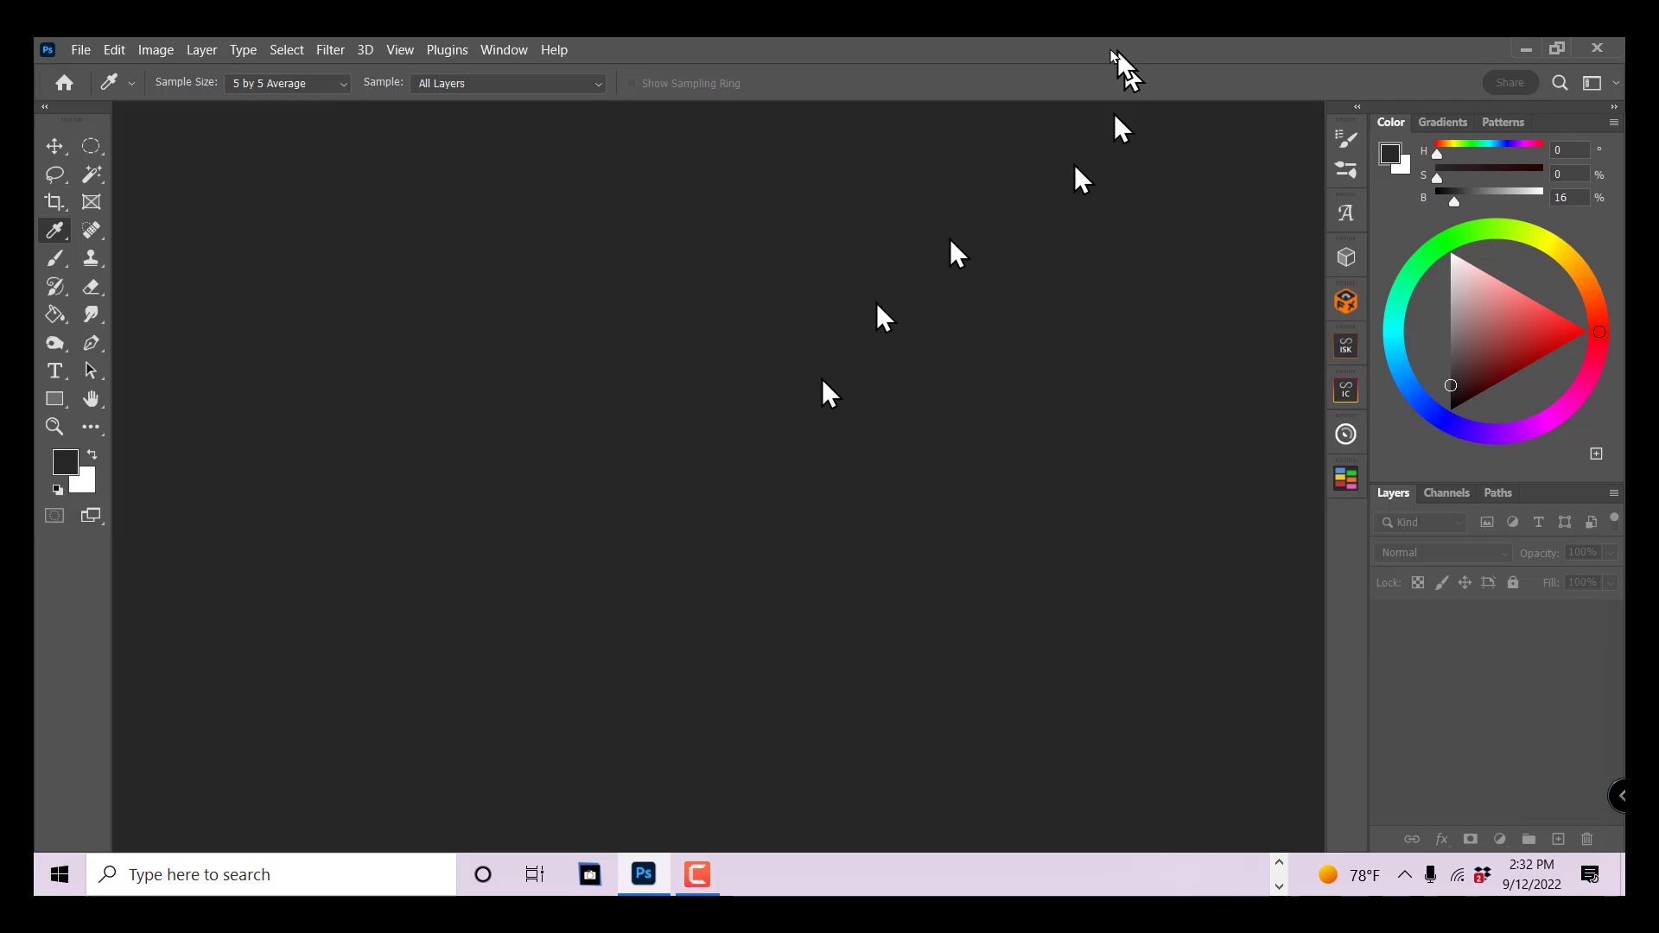
Switch to the Windows desktop and create a folder named with the subject's first name followed by "IN HER WHITE SHIRT".
click(1526, 53)
click(1383, 54)
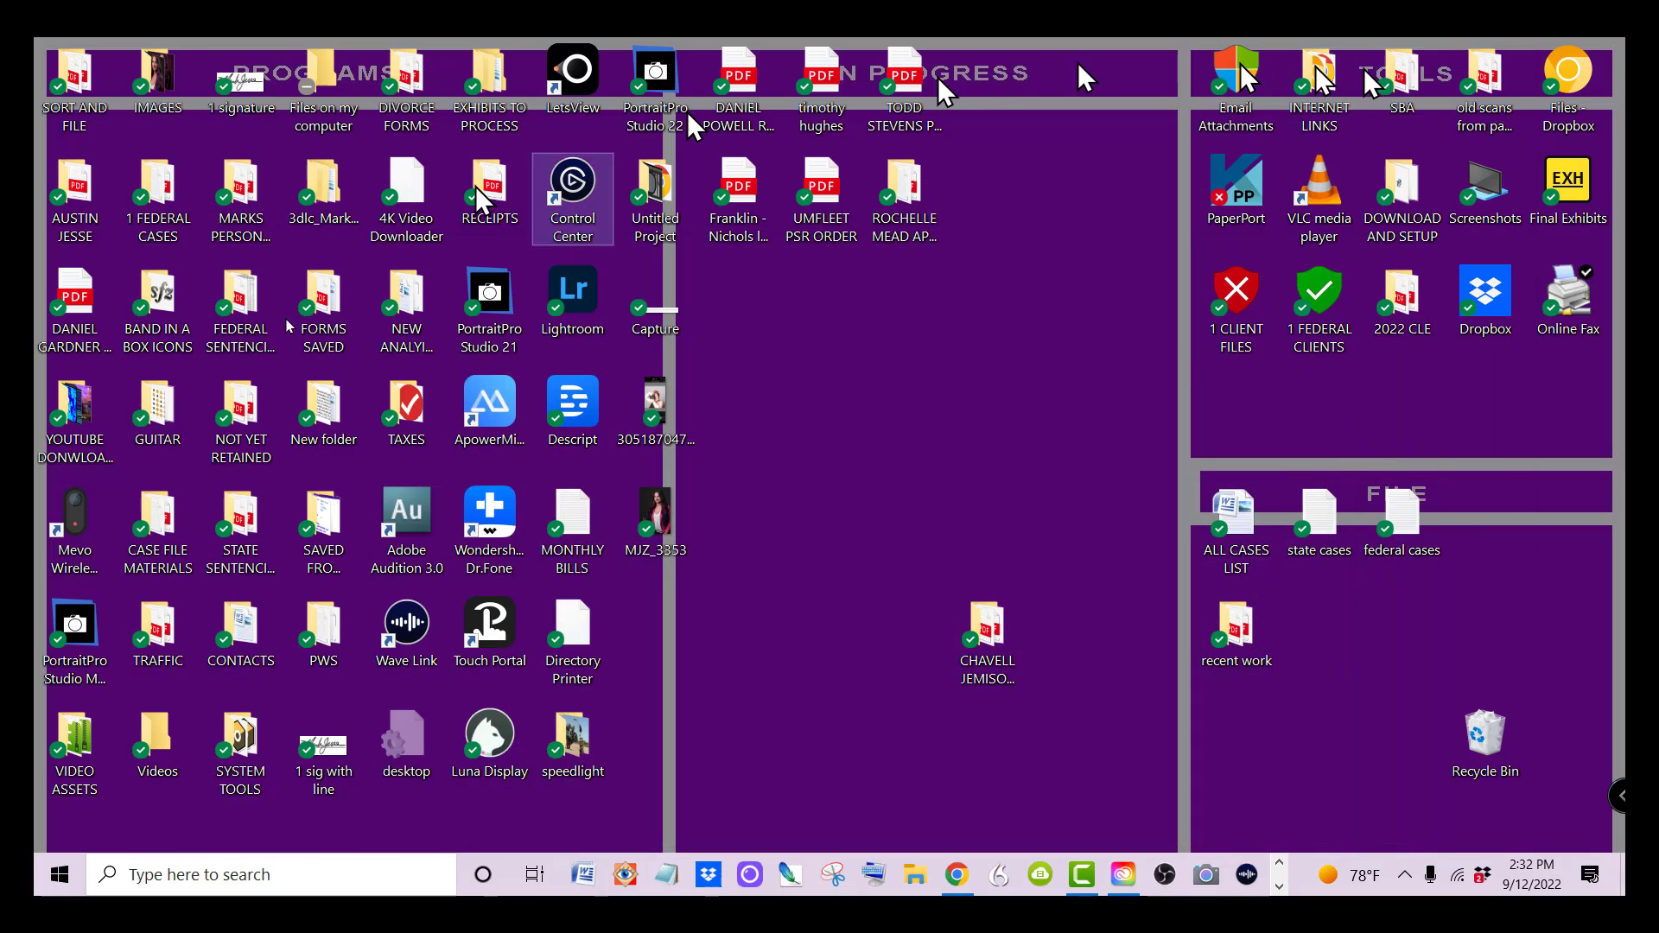
right_click(854, 430)
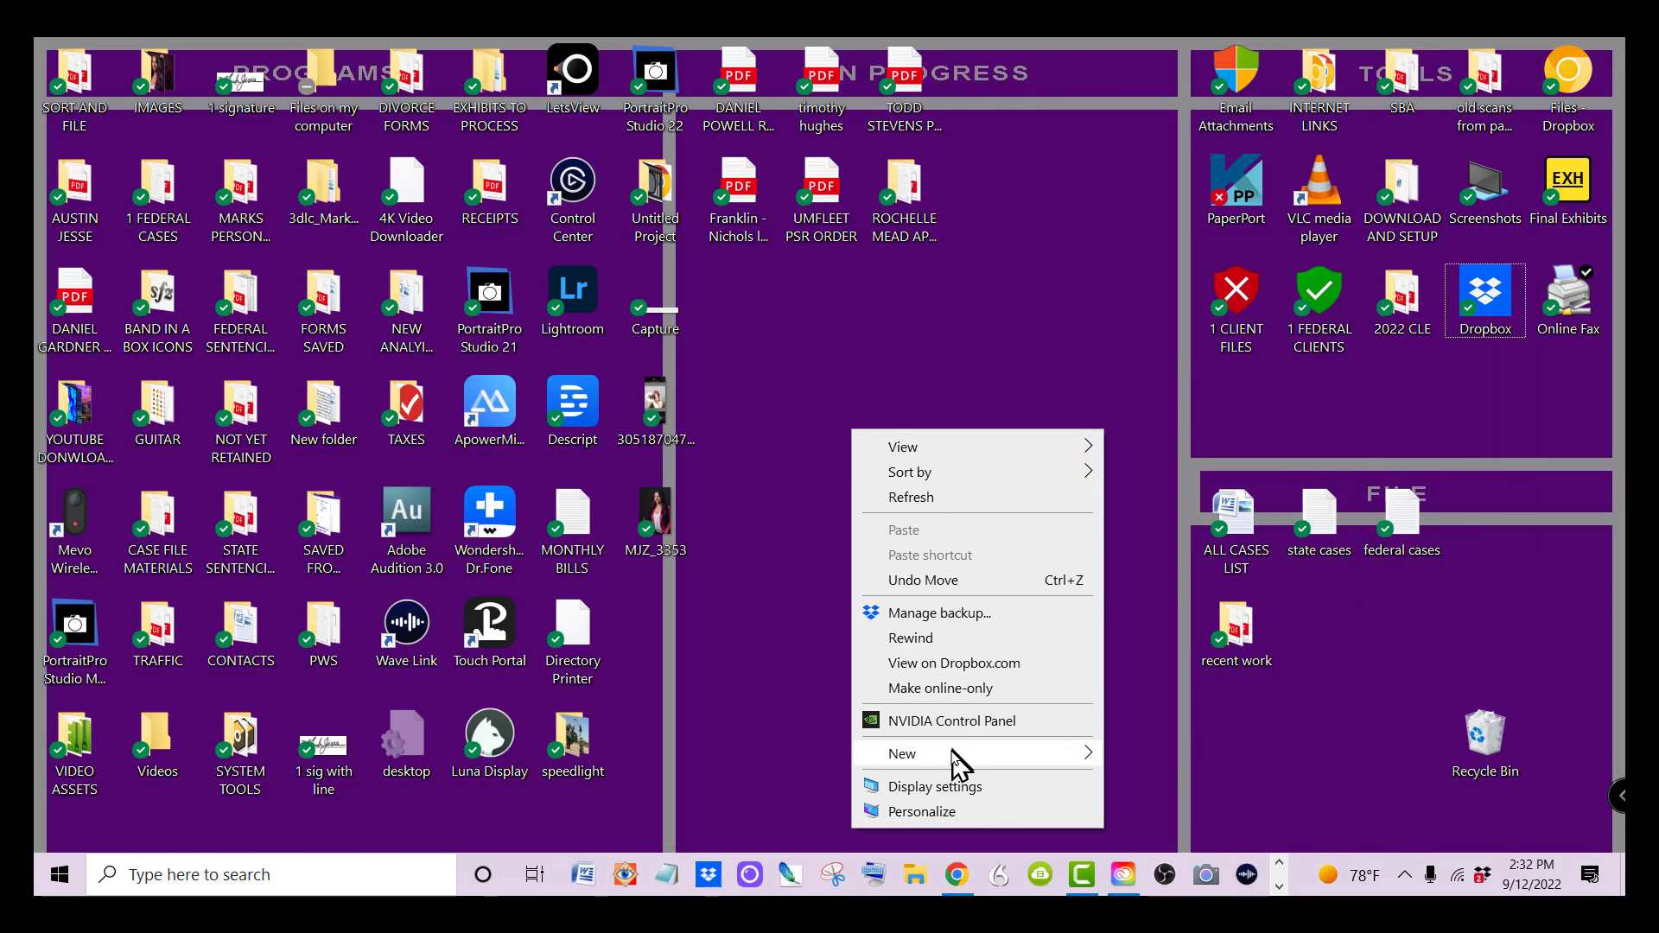
mouse_move(958, 762)
click(1158, 466)
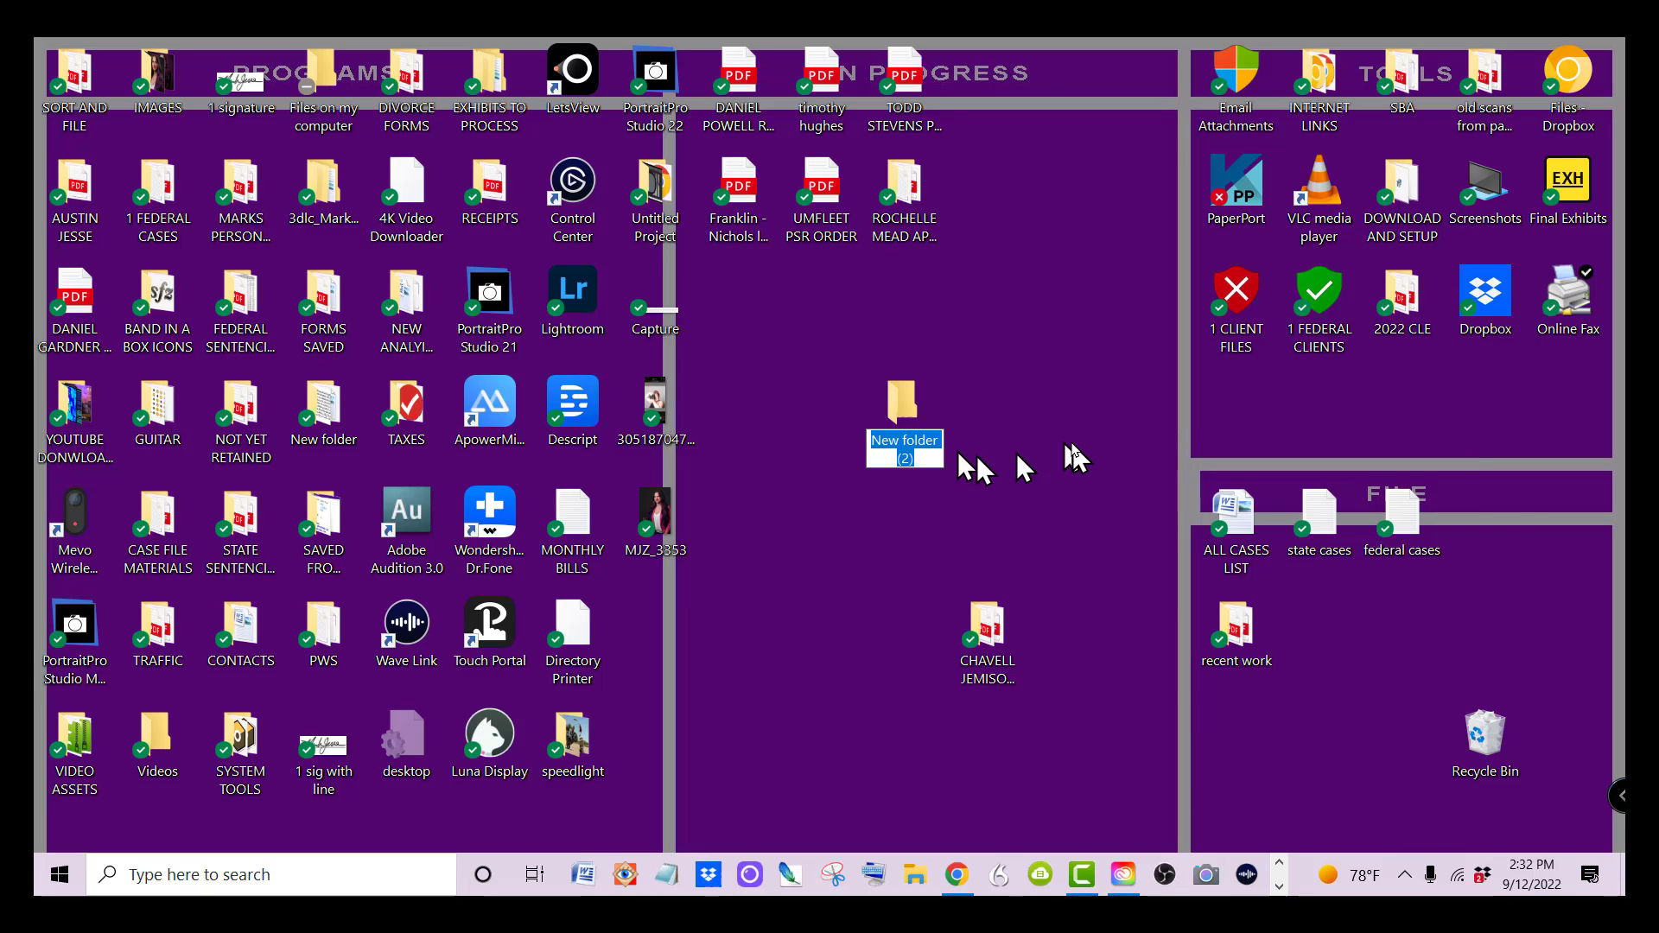
text(JULIE)
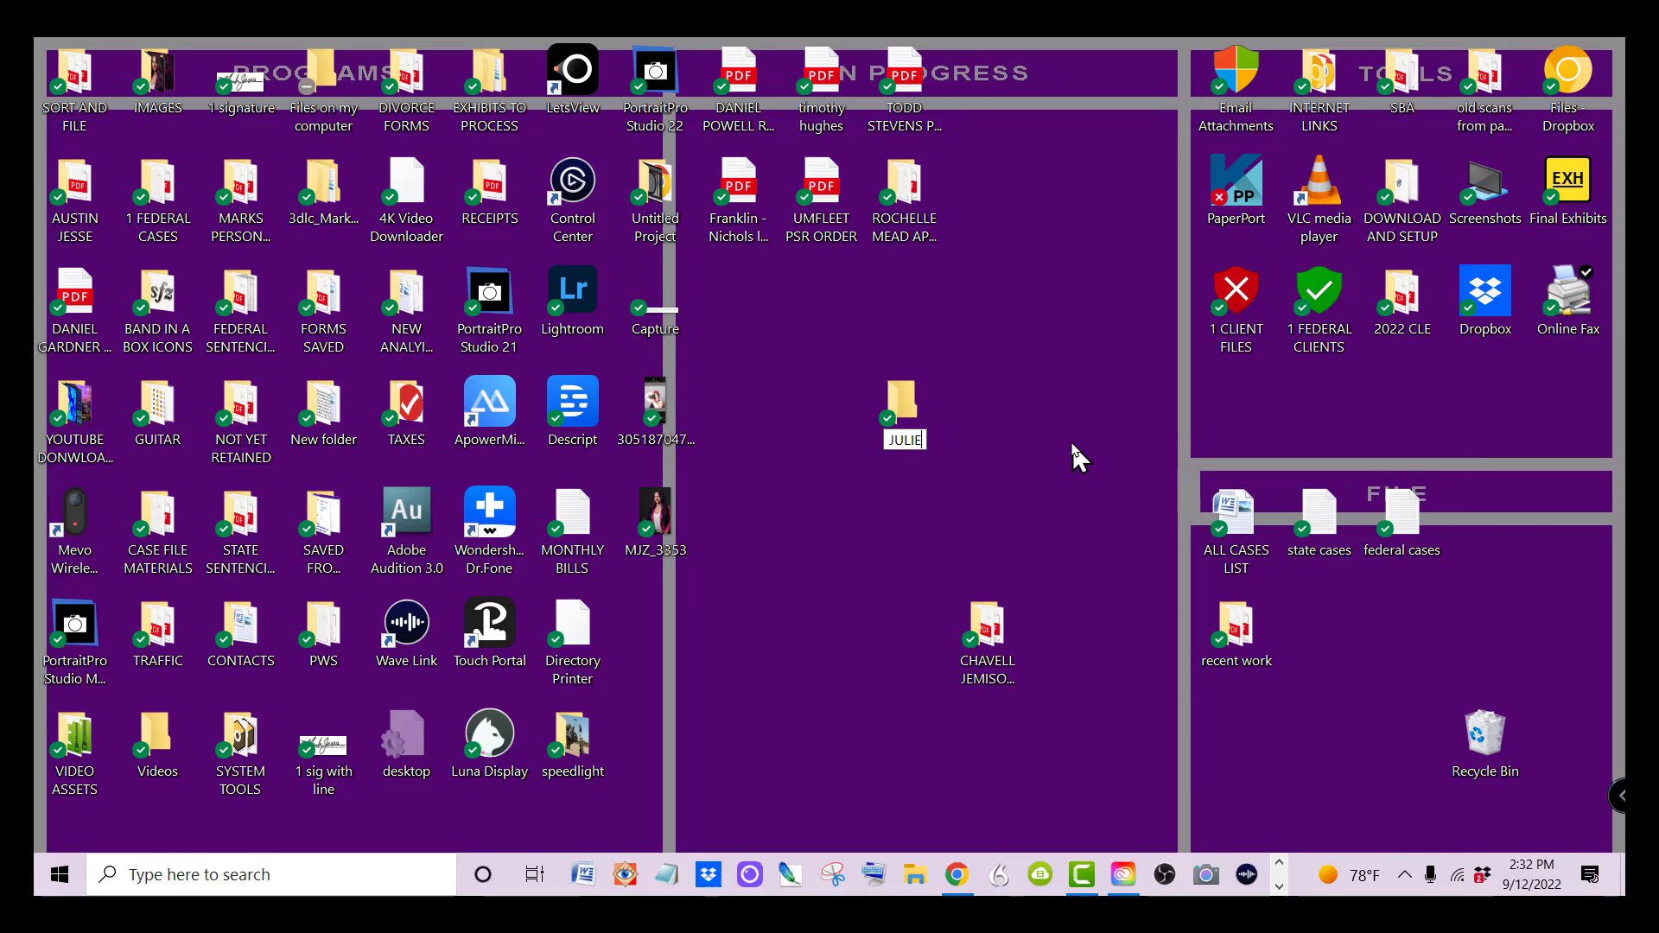
text( IN HER WHITE SH)
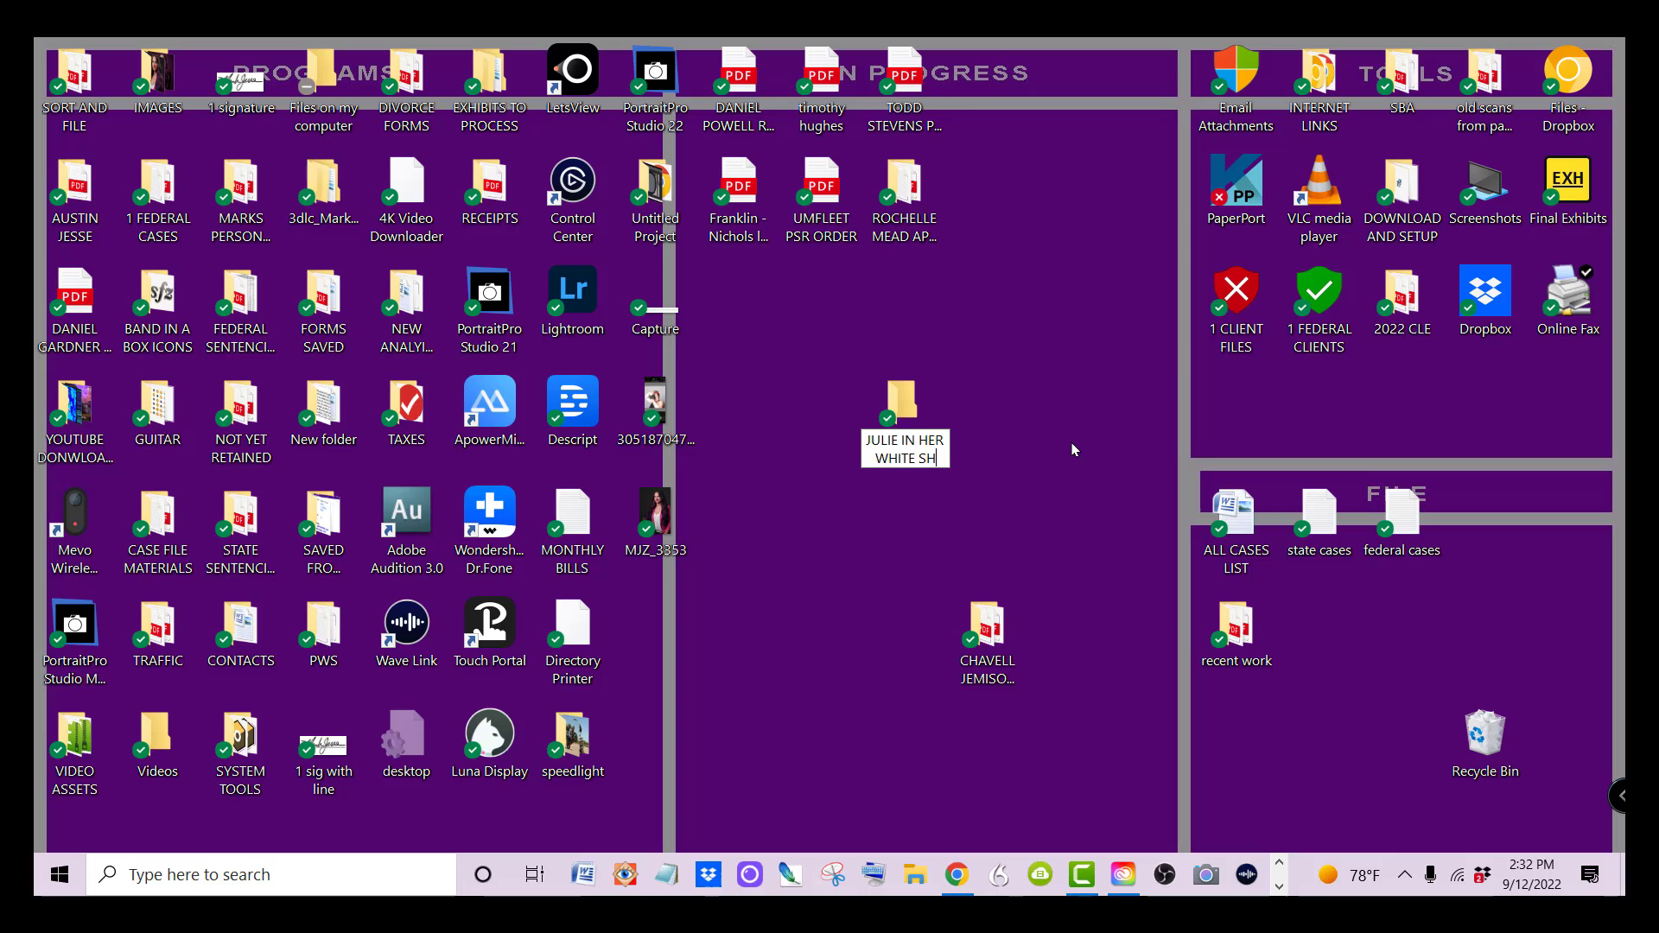
text(IRT)
key(Return)
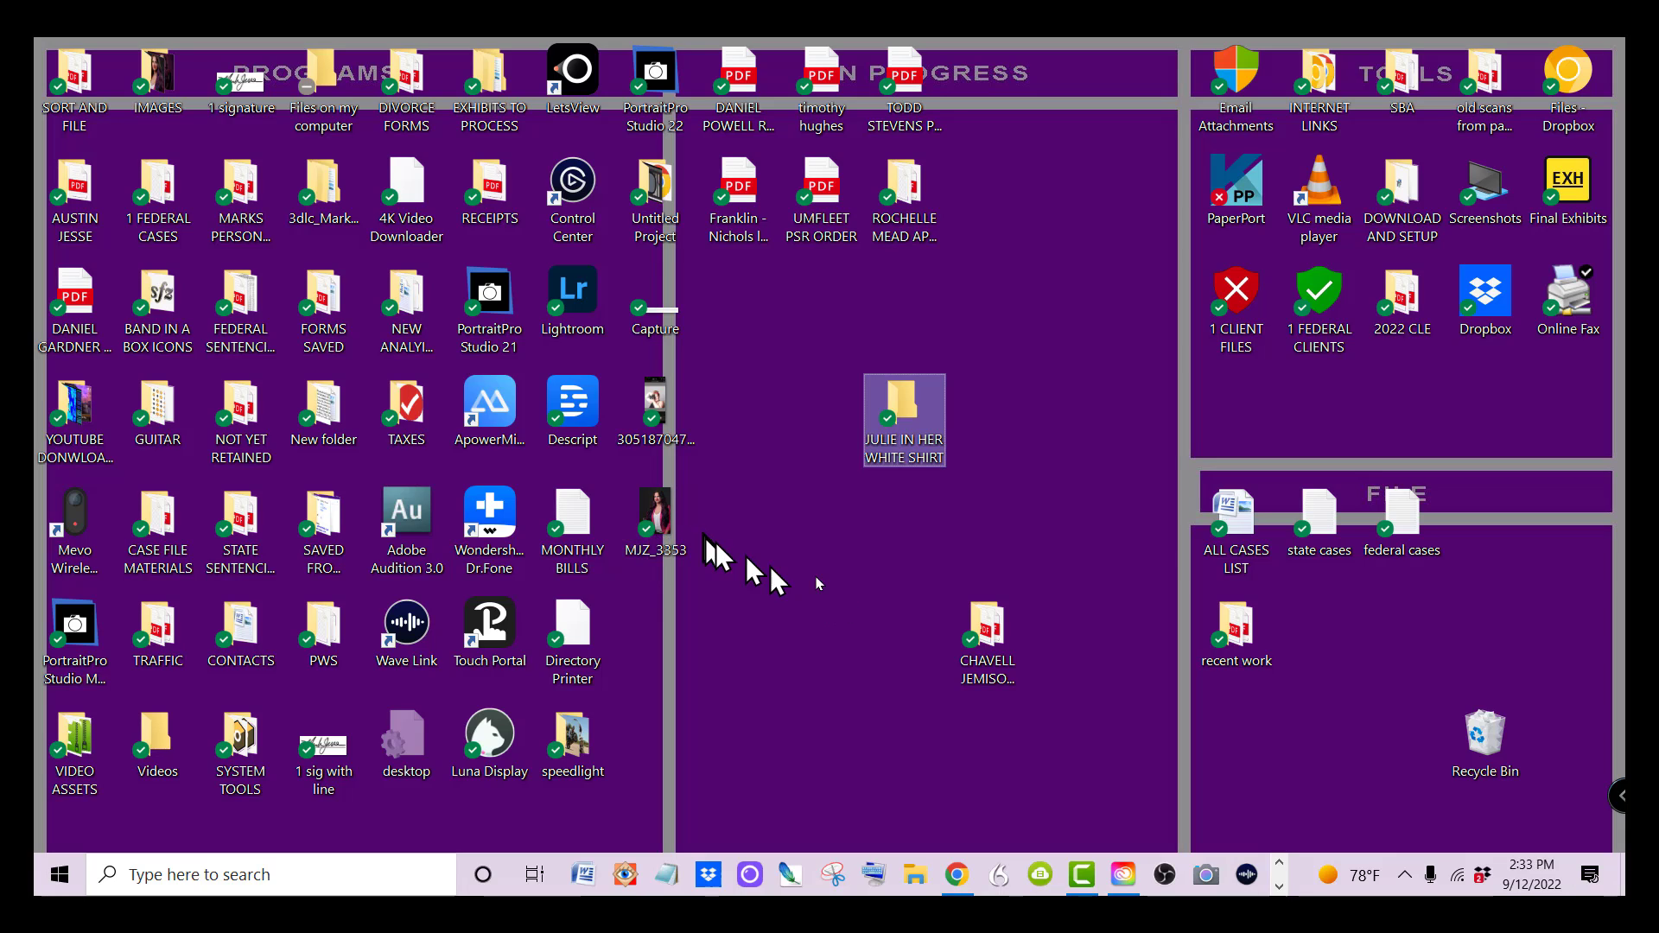
Move the MJZ_3353 image into the white-shirt folder and refresh the desktop.
drag(654, 521, 868, 425)
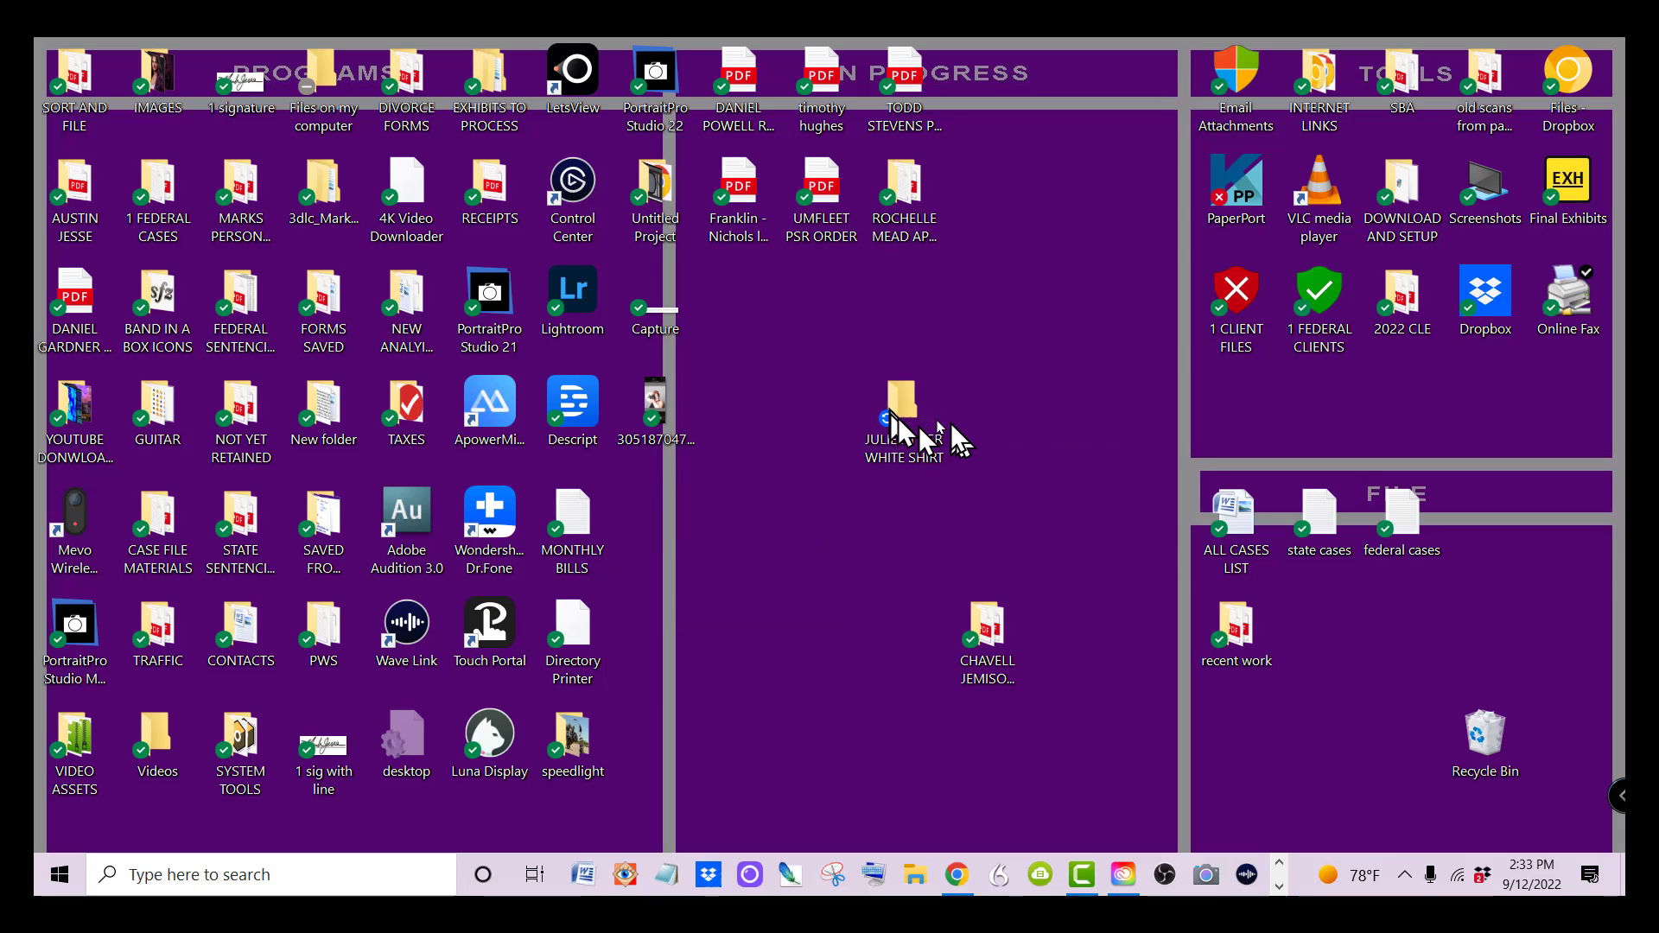
right_click(767, 497)
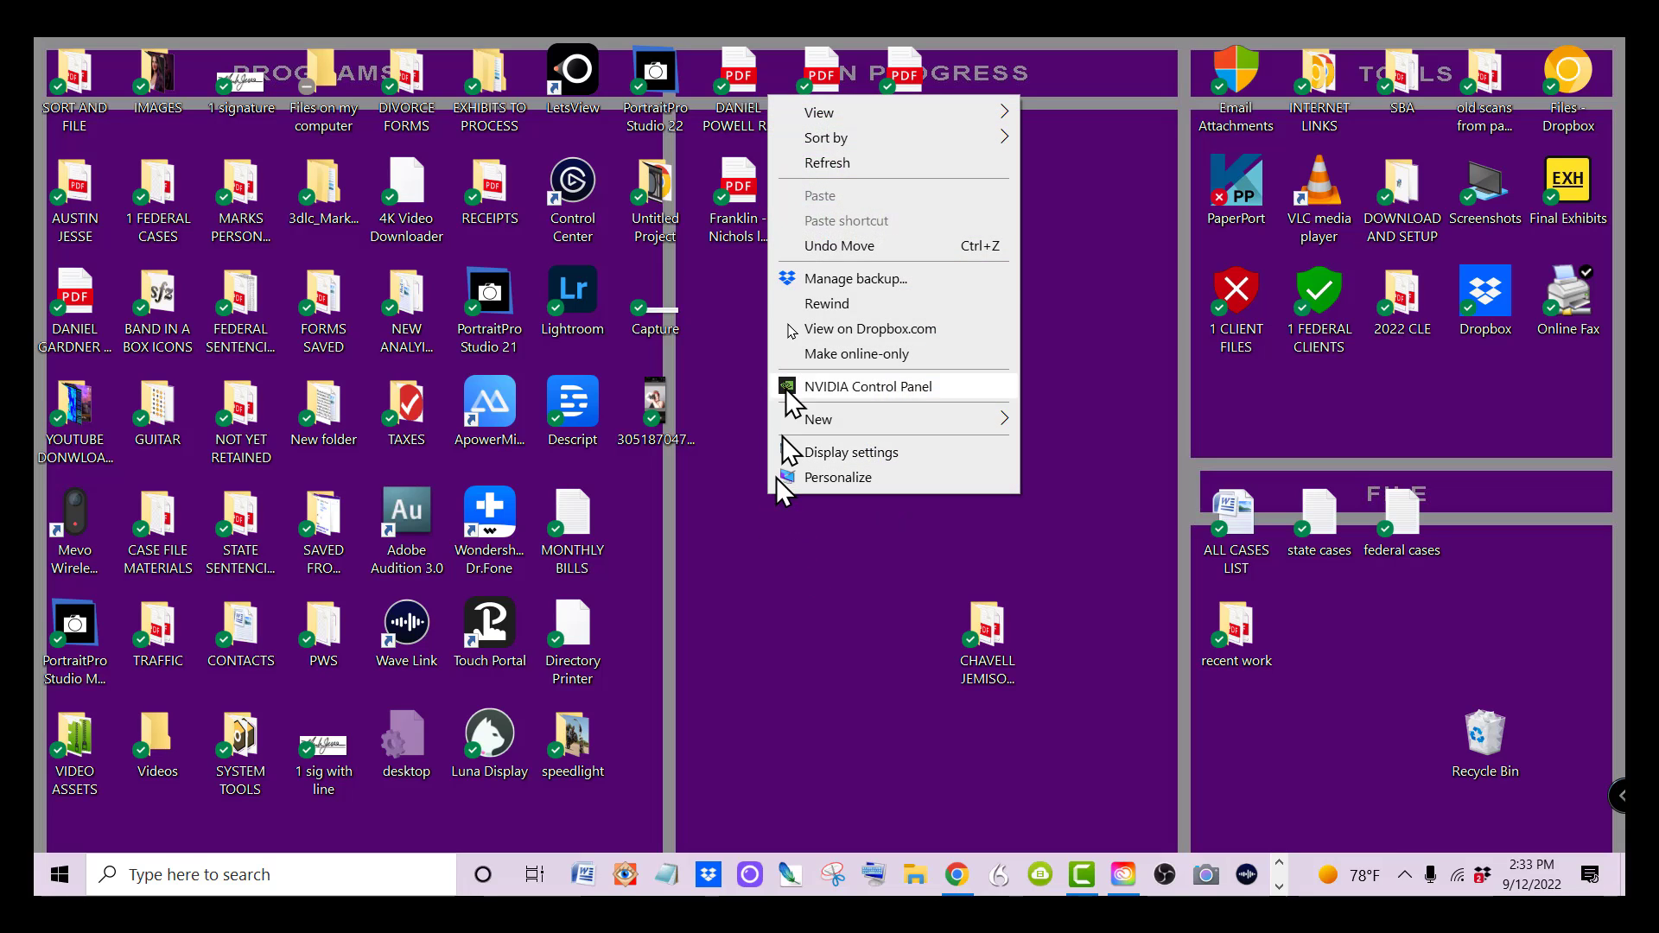
click(813, 163)
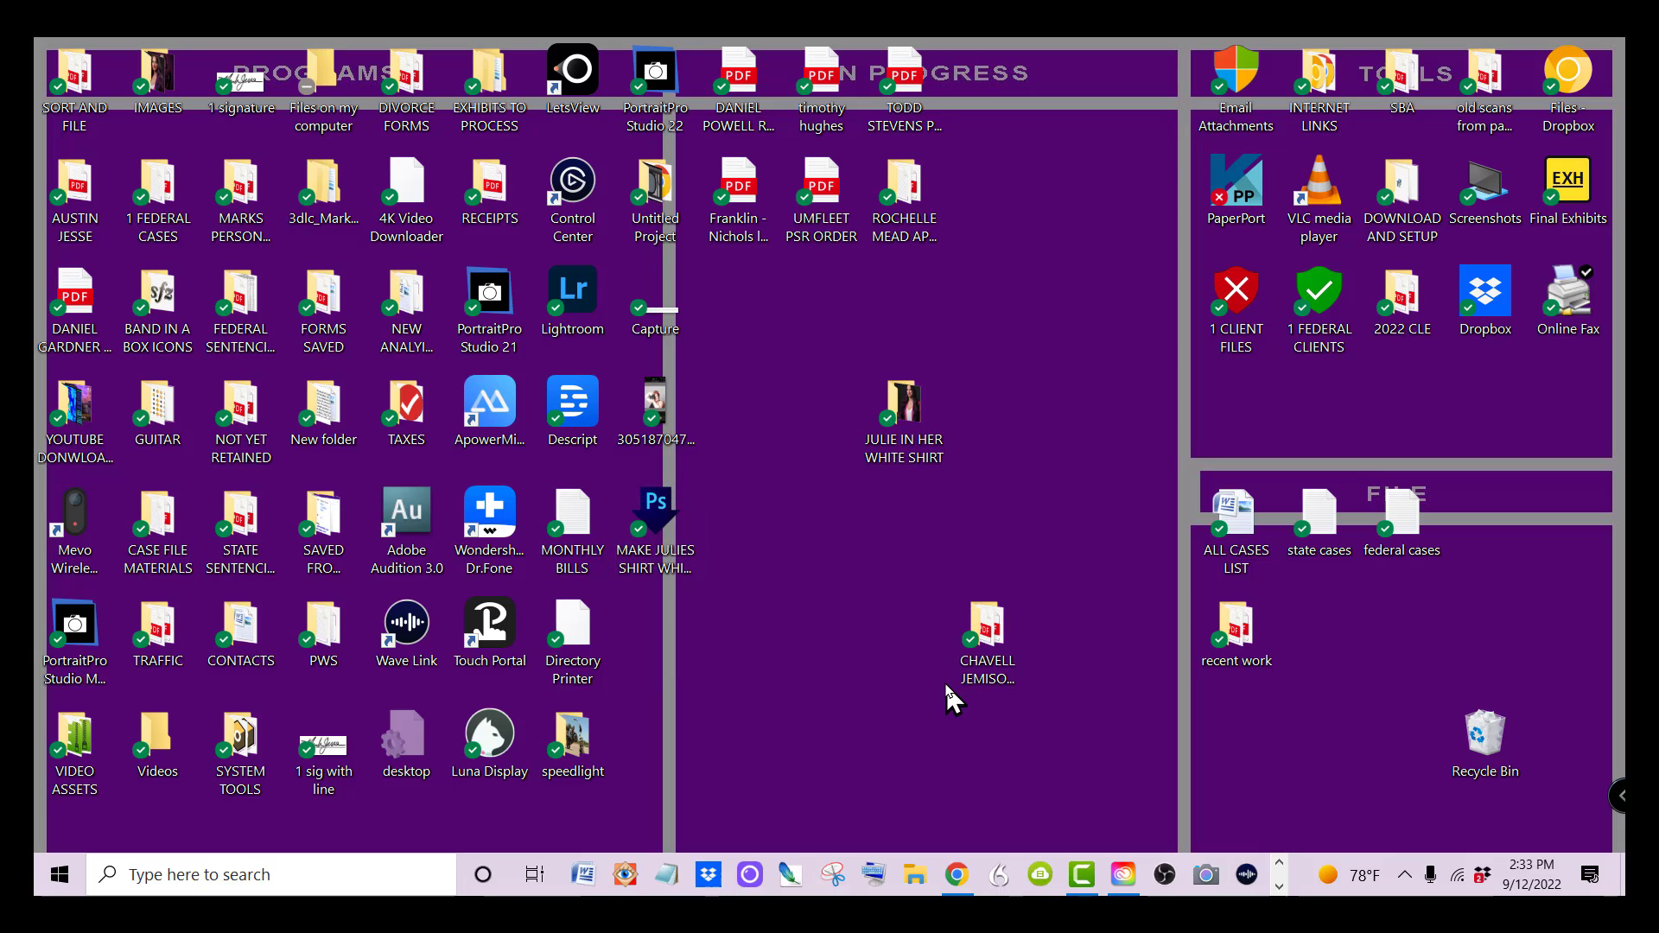
Reposition the white-shirt folder near the droplet, move the droplet into it, and check the folder's contents.
drag(901, 436, 740, 654)
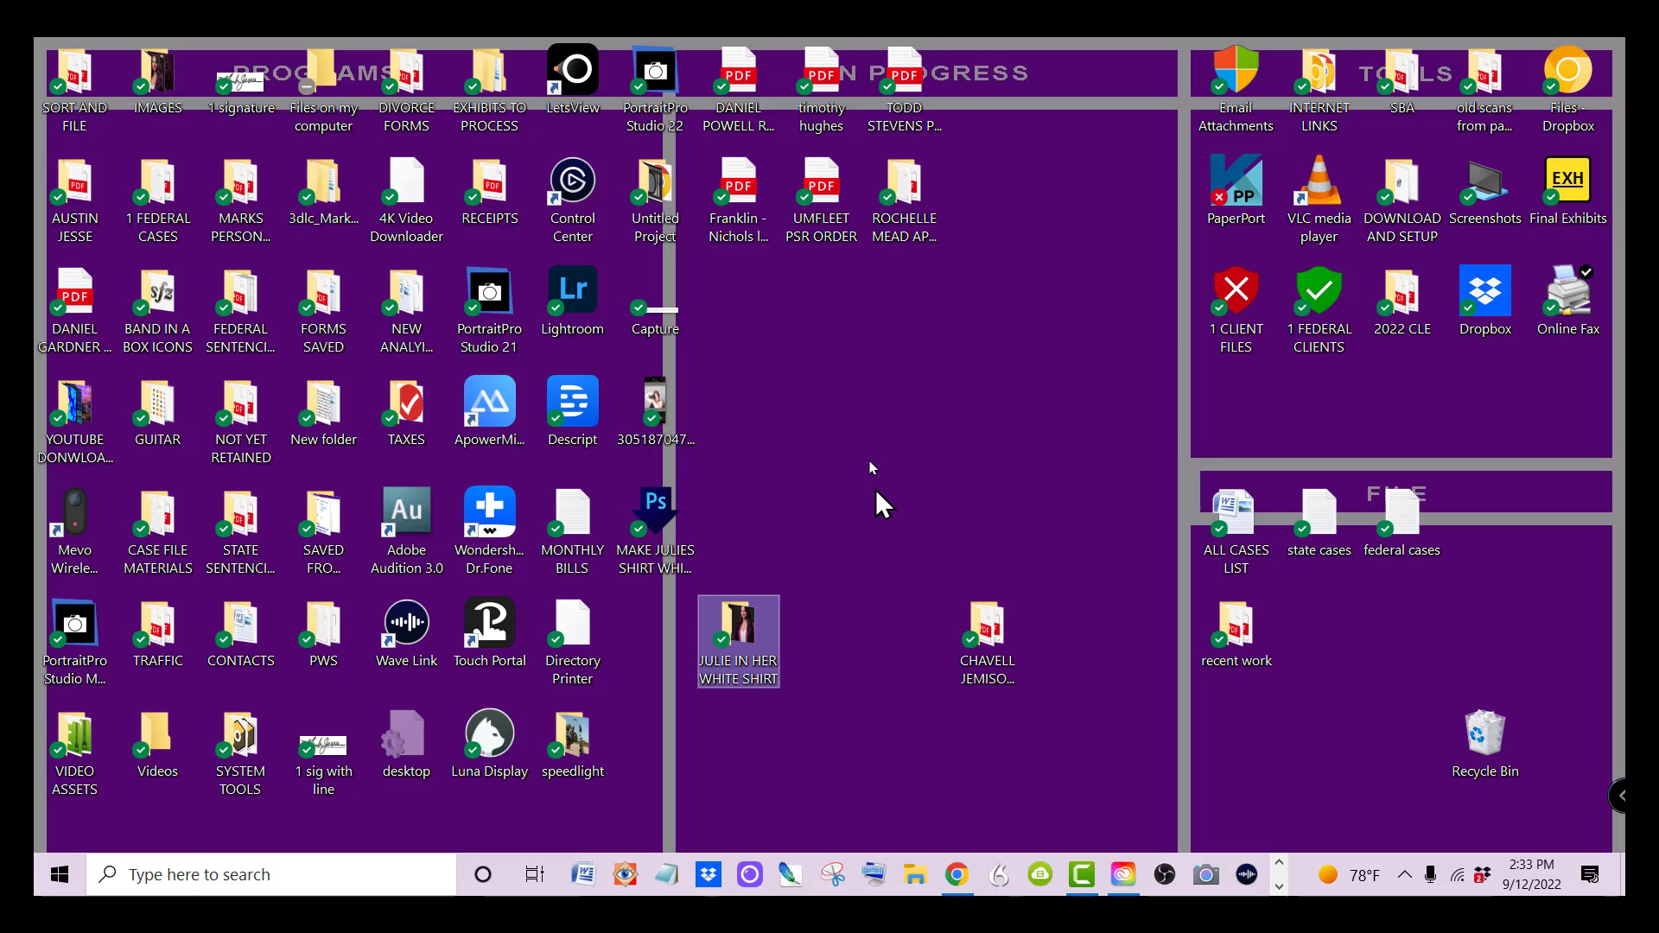
drag(657, 515, 750, 629)
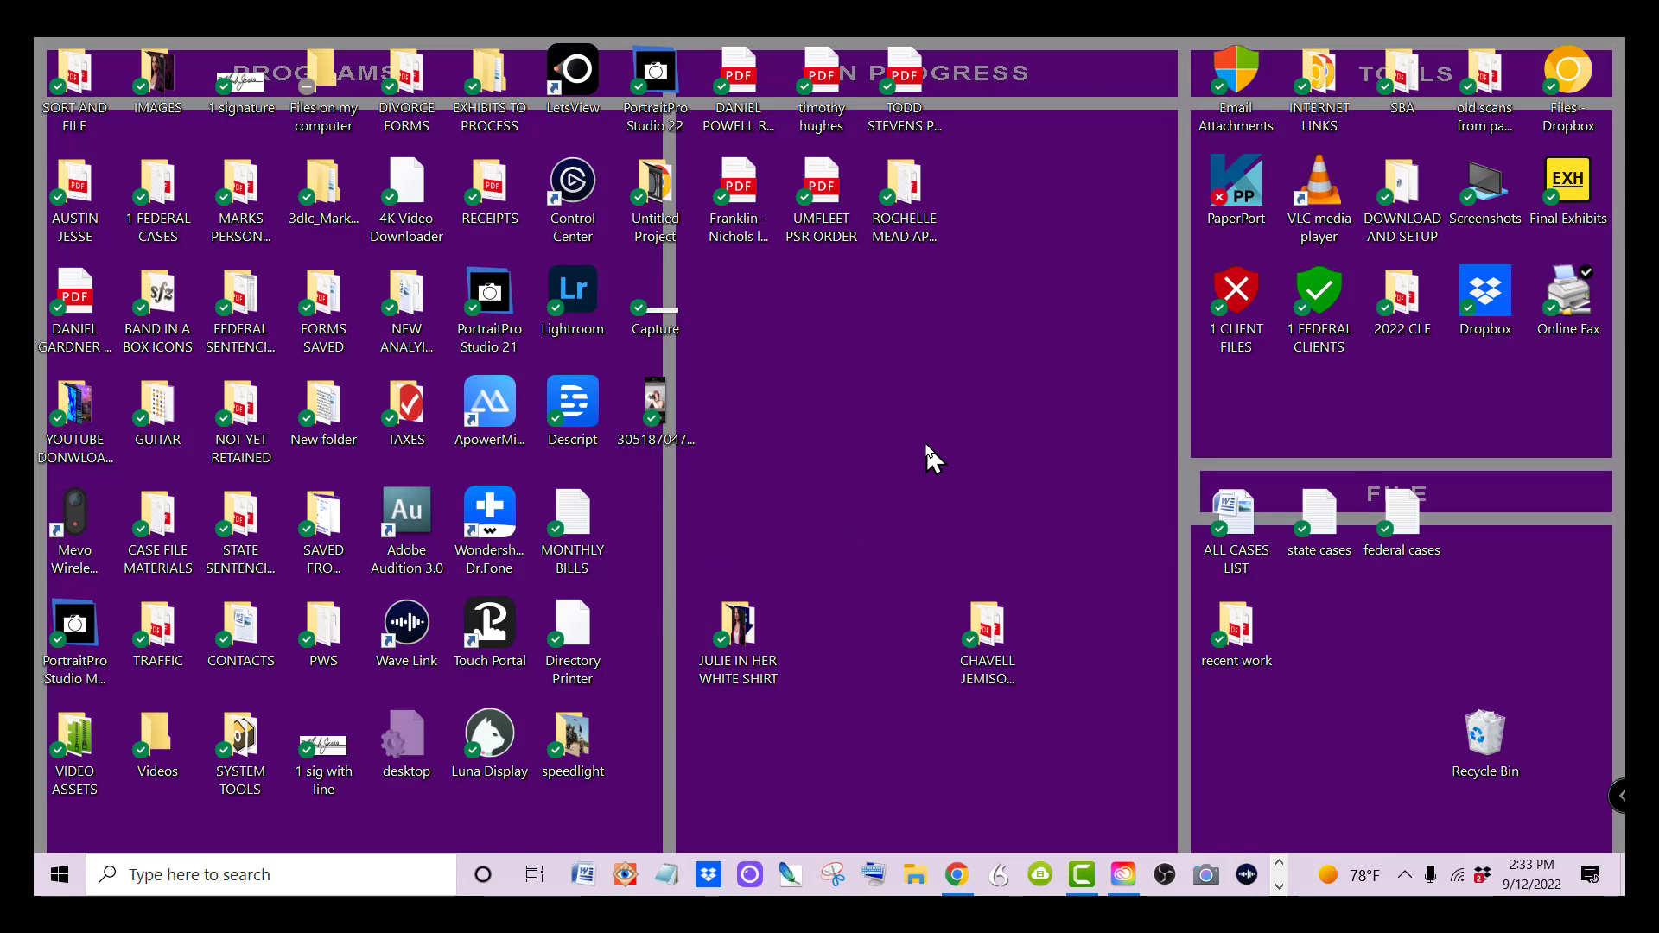
double_click(739, 629)
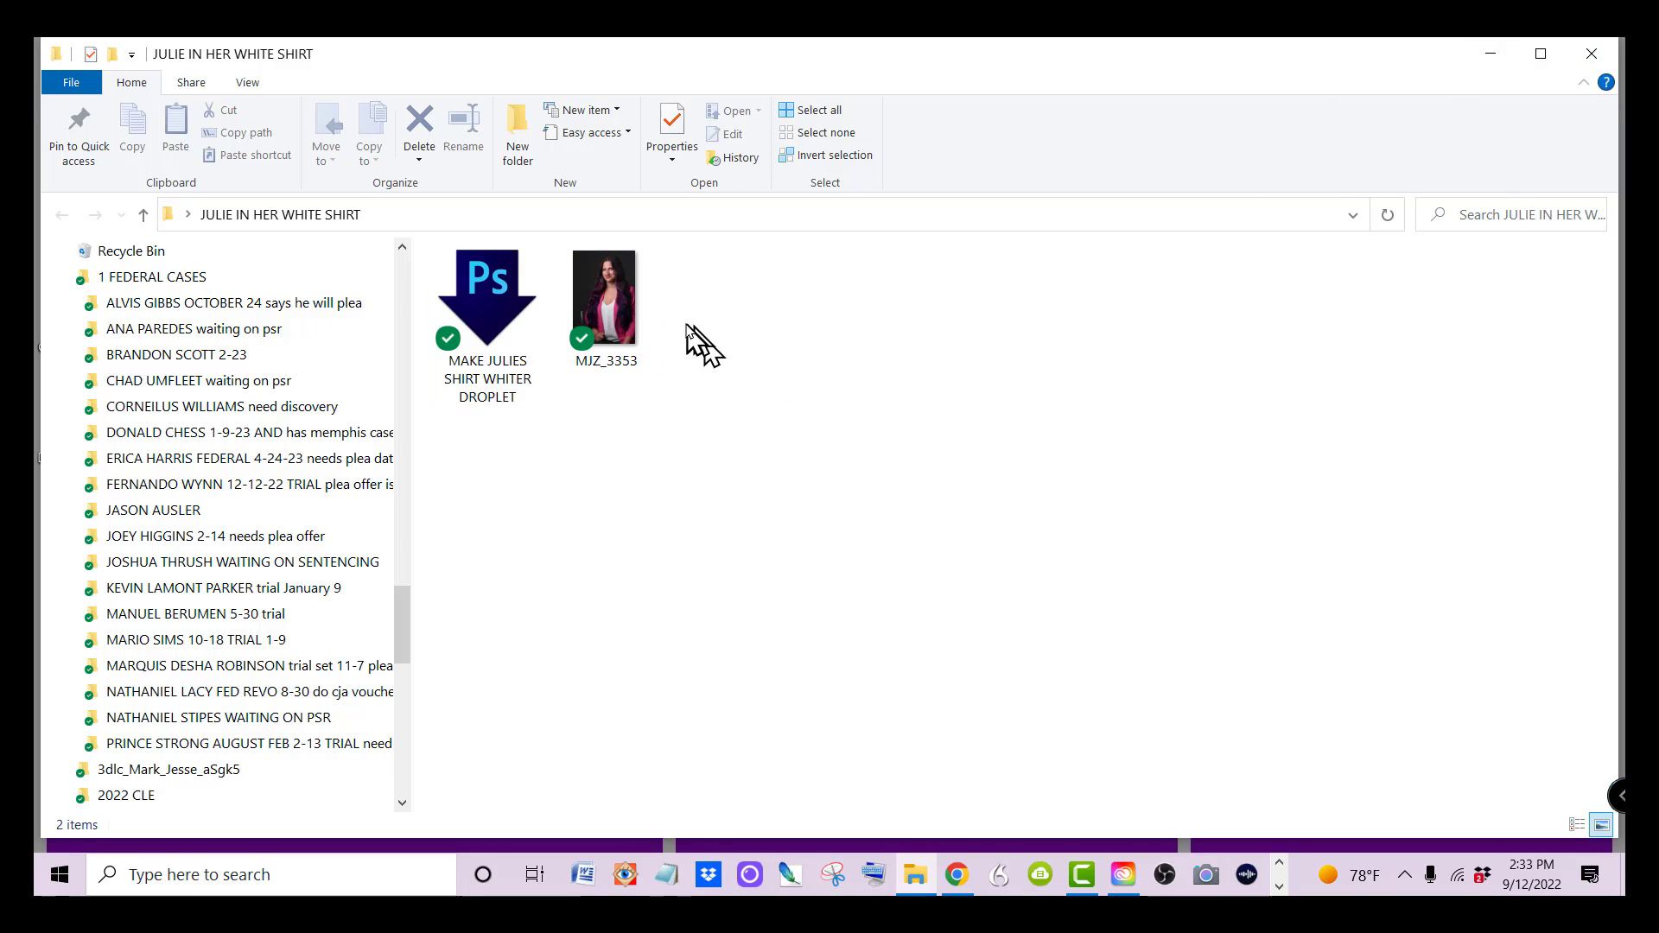
click(1486, 53)
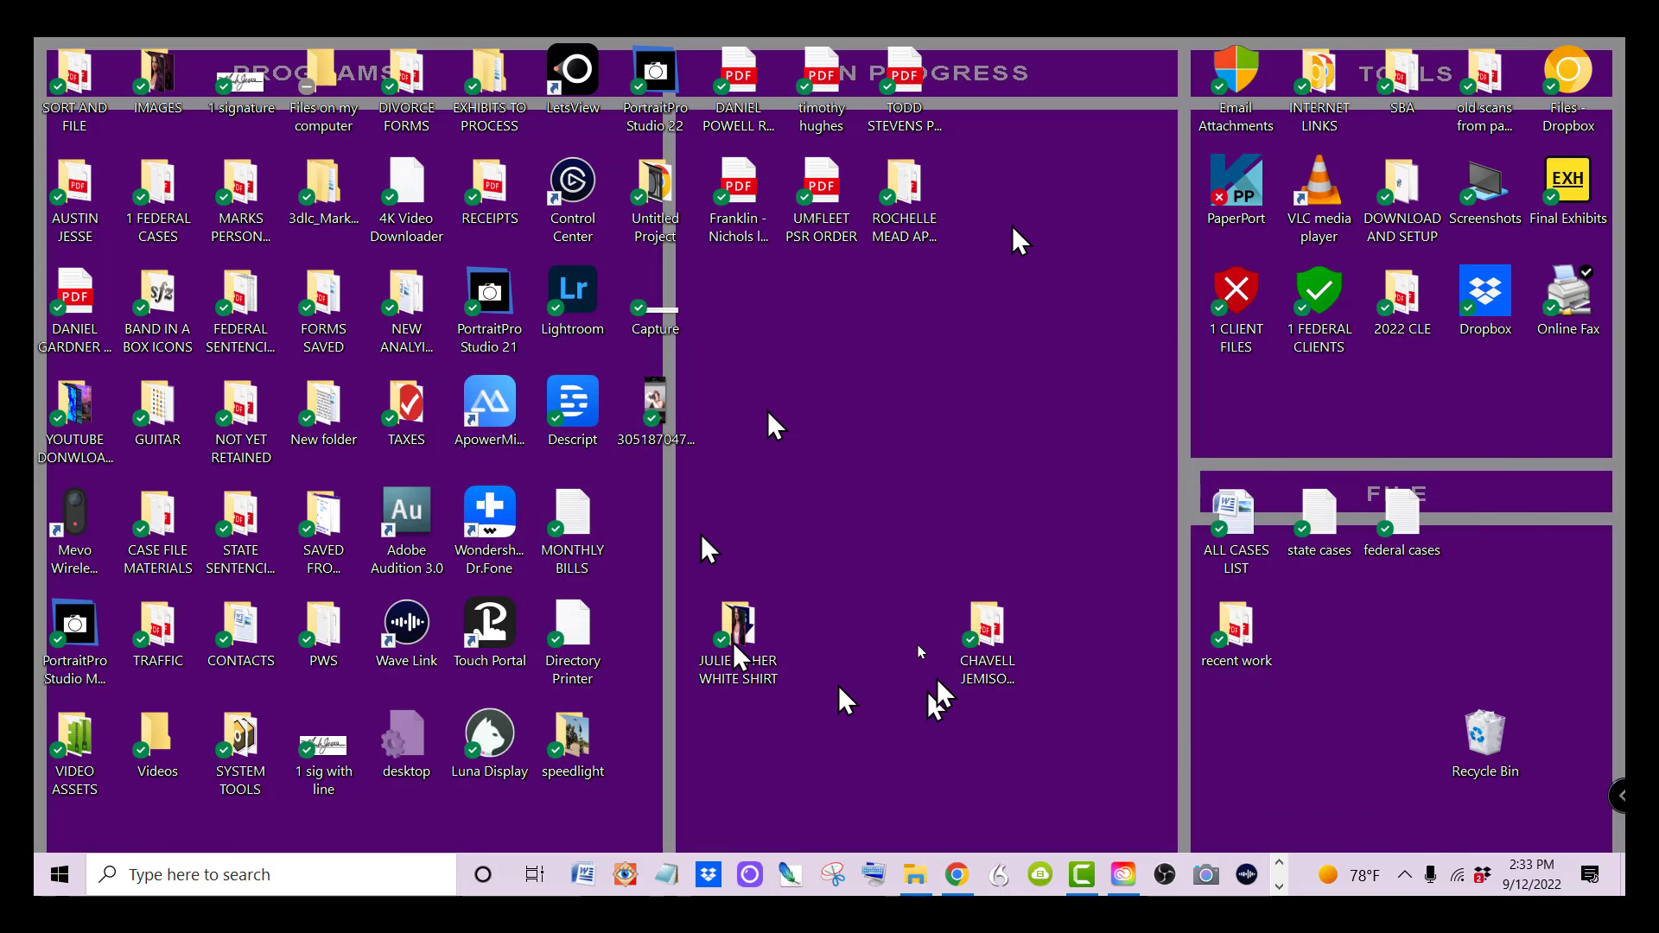
Switch from the desktop to Creative Cloud Desktop and launch Photoshop from its installed apps.
click(1120, 877)
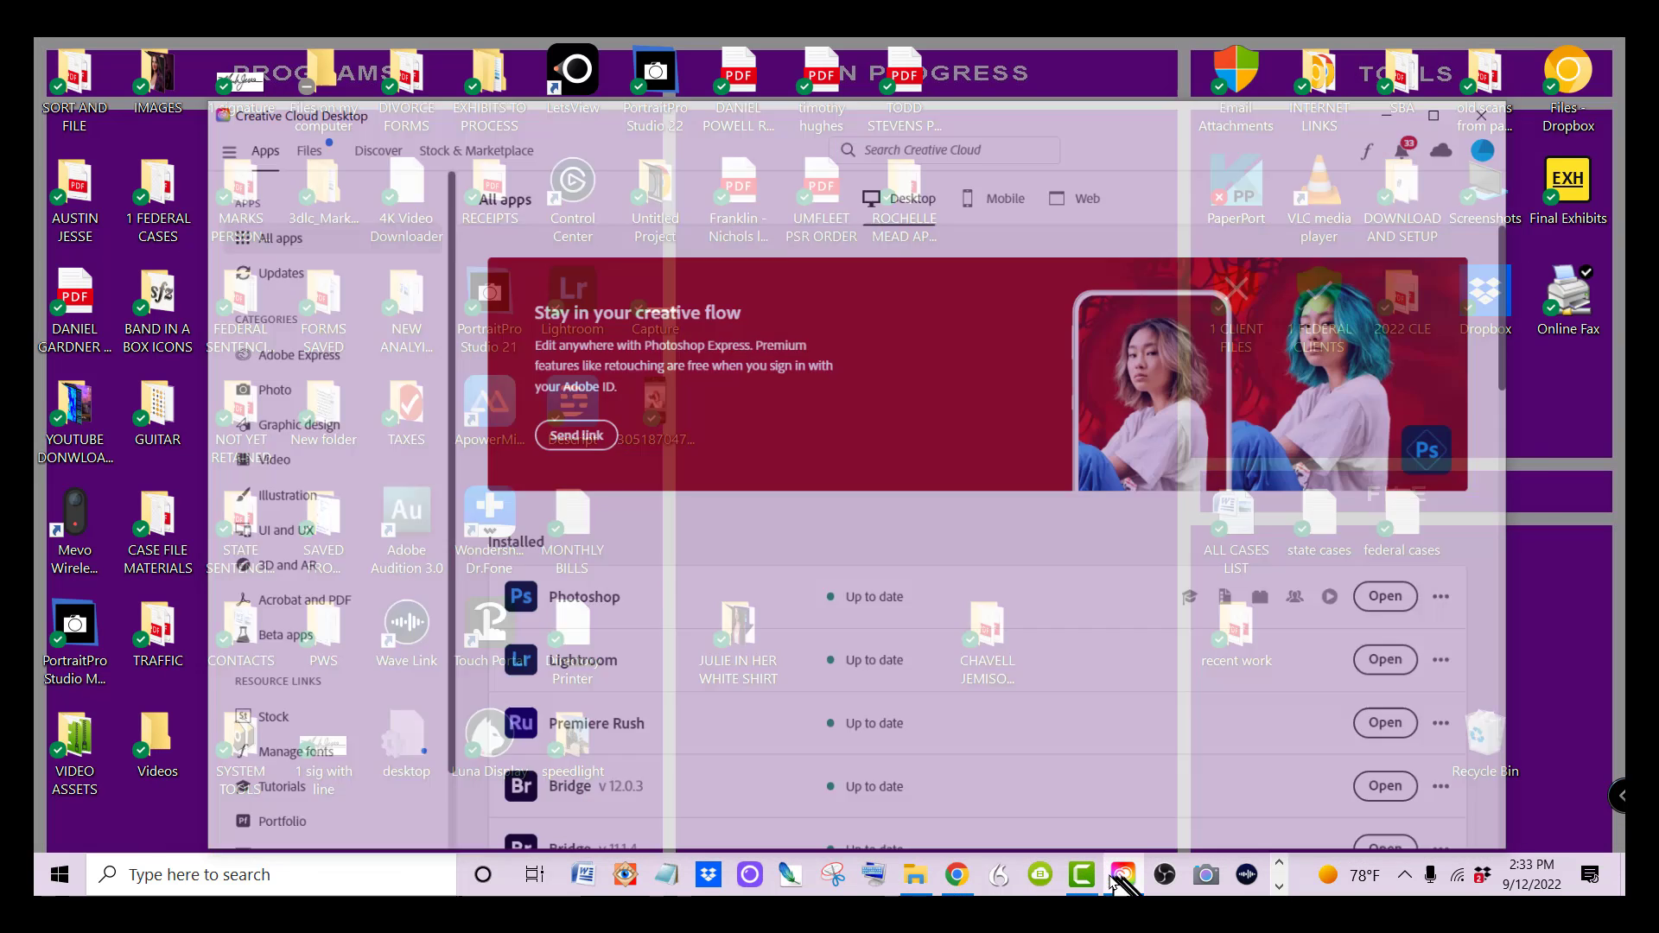
click(1385, 578)
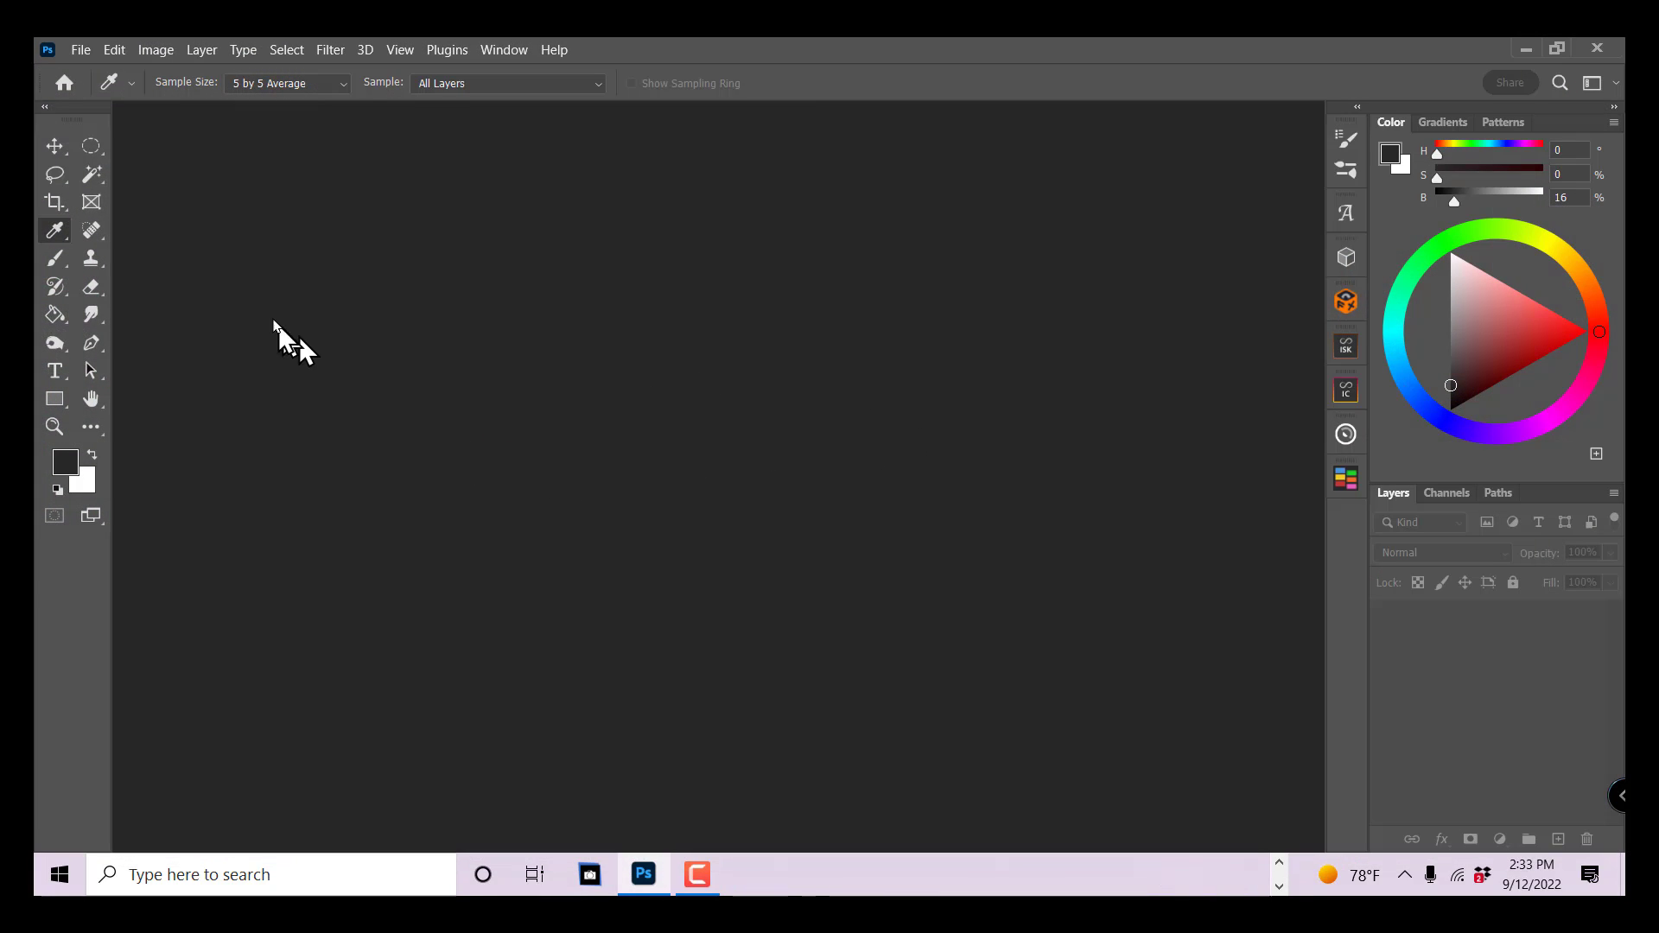
click(81, 51)
click(96, 100)
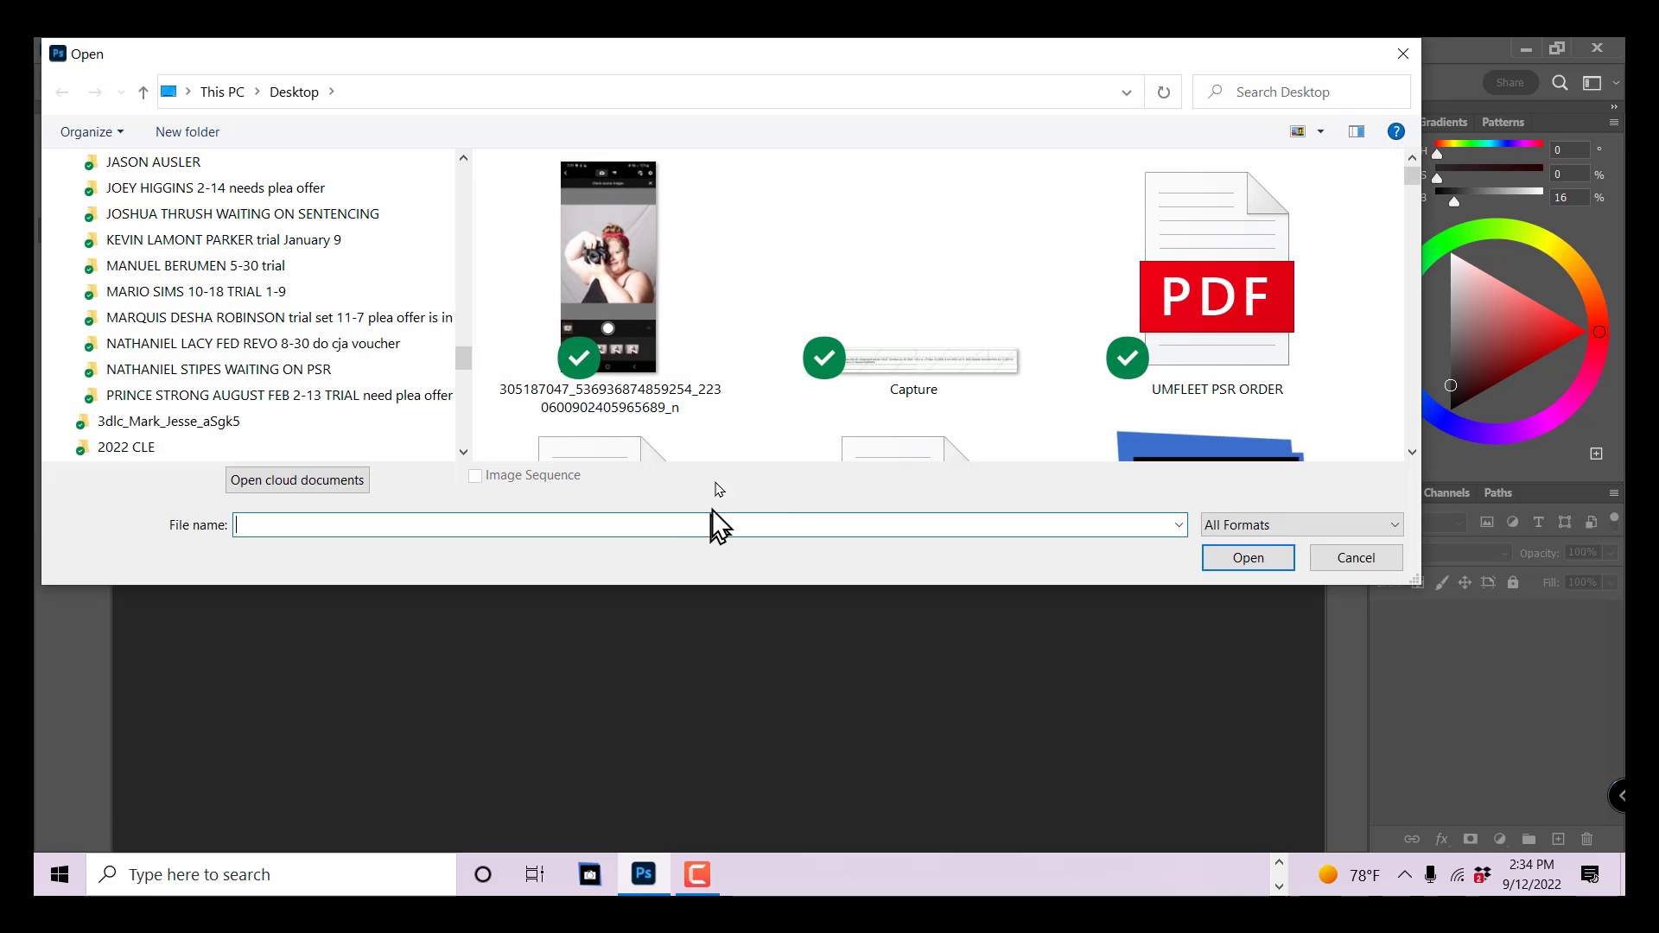
scroll(877, 326, down, 10)
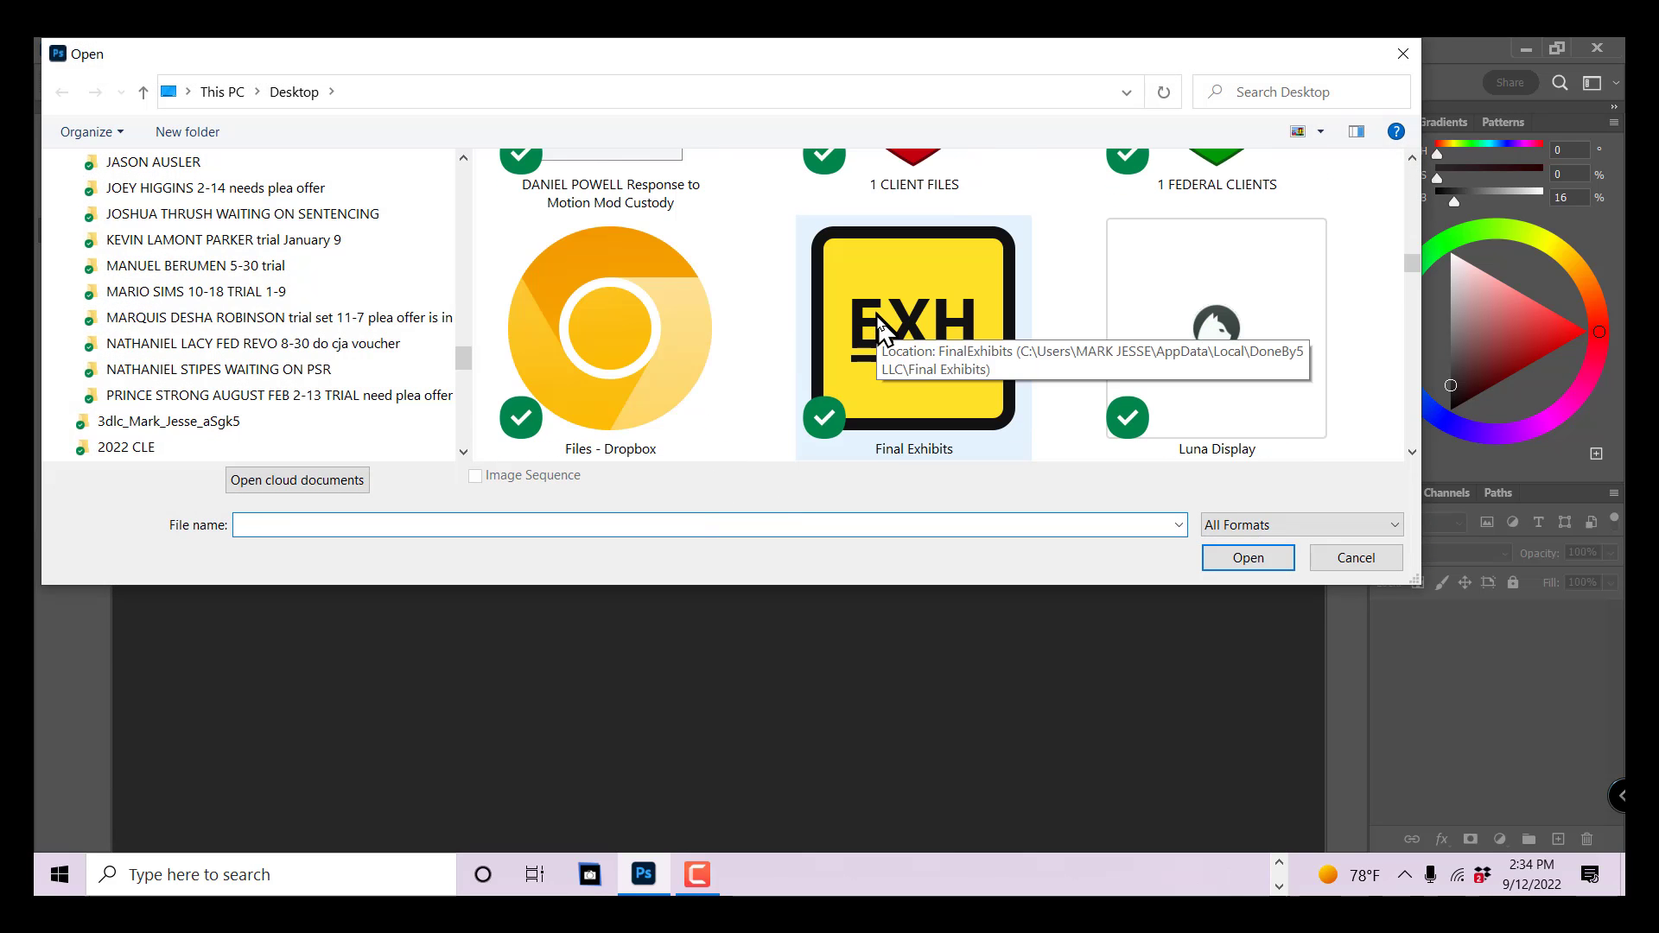
scroll(877, 326, down, 3)
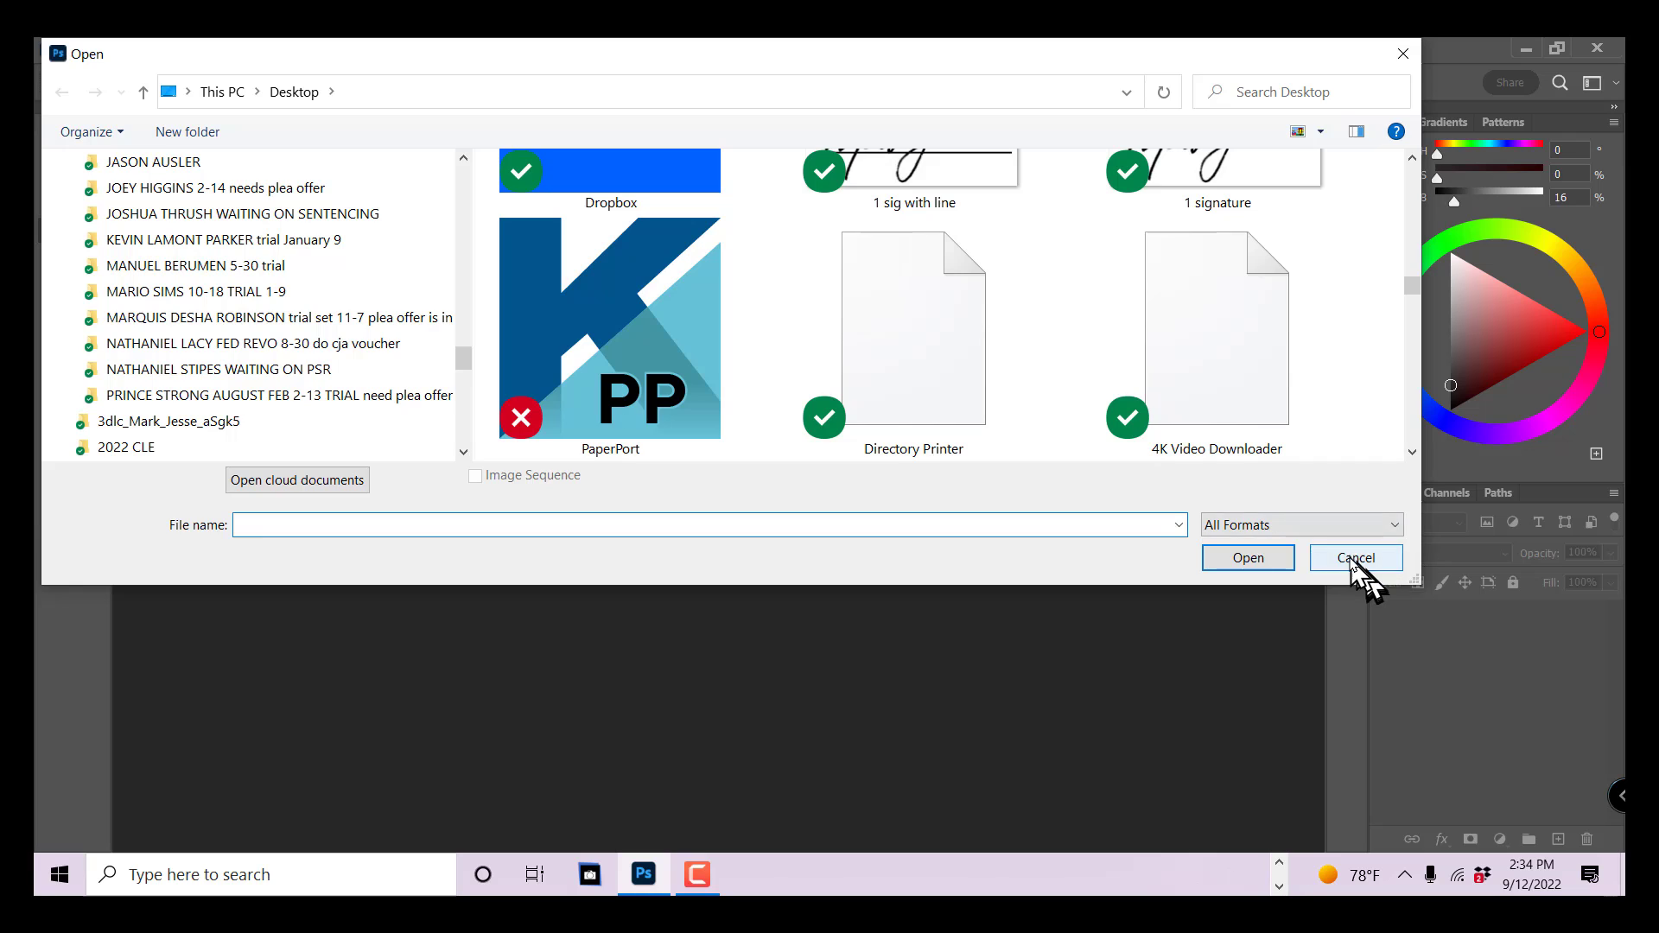
click(1354, 558)
Examine the Batch automation settings and source choices for the shirt-whitening action, and cancel without running it.
click(81, 50)
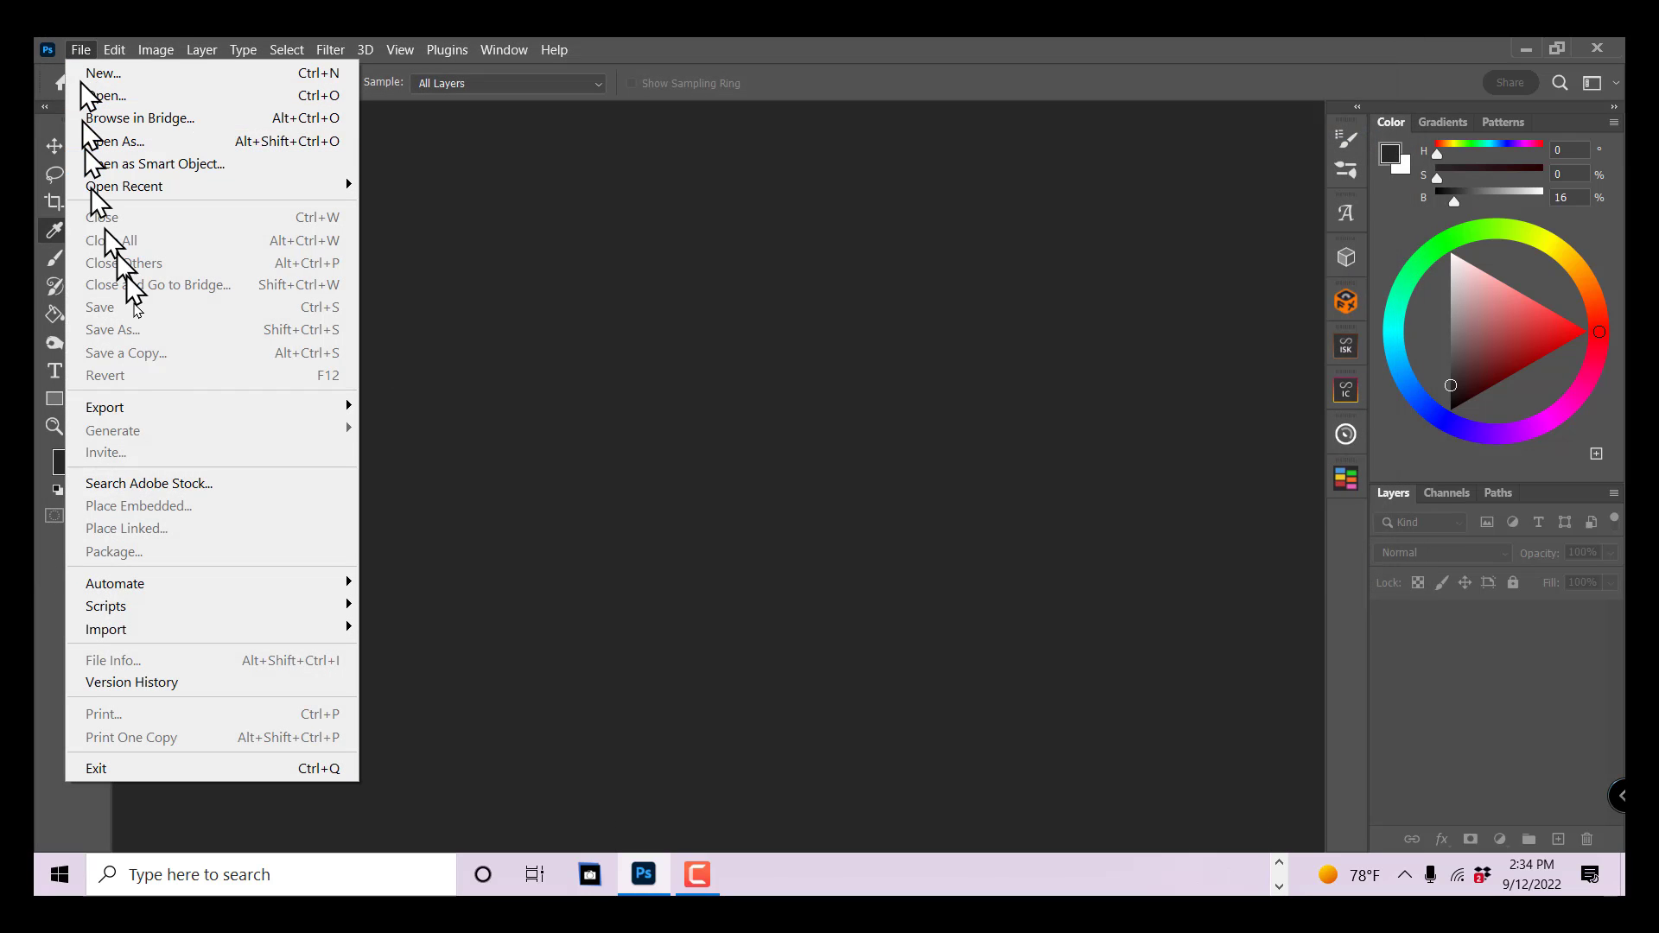
mouse_move(197, 597)
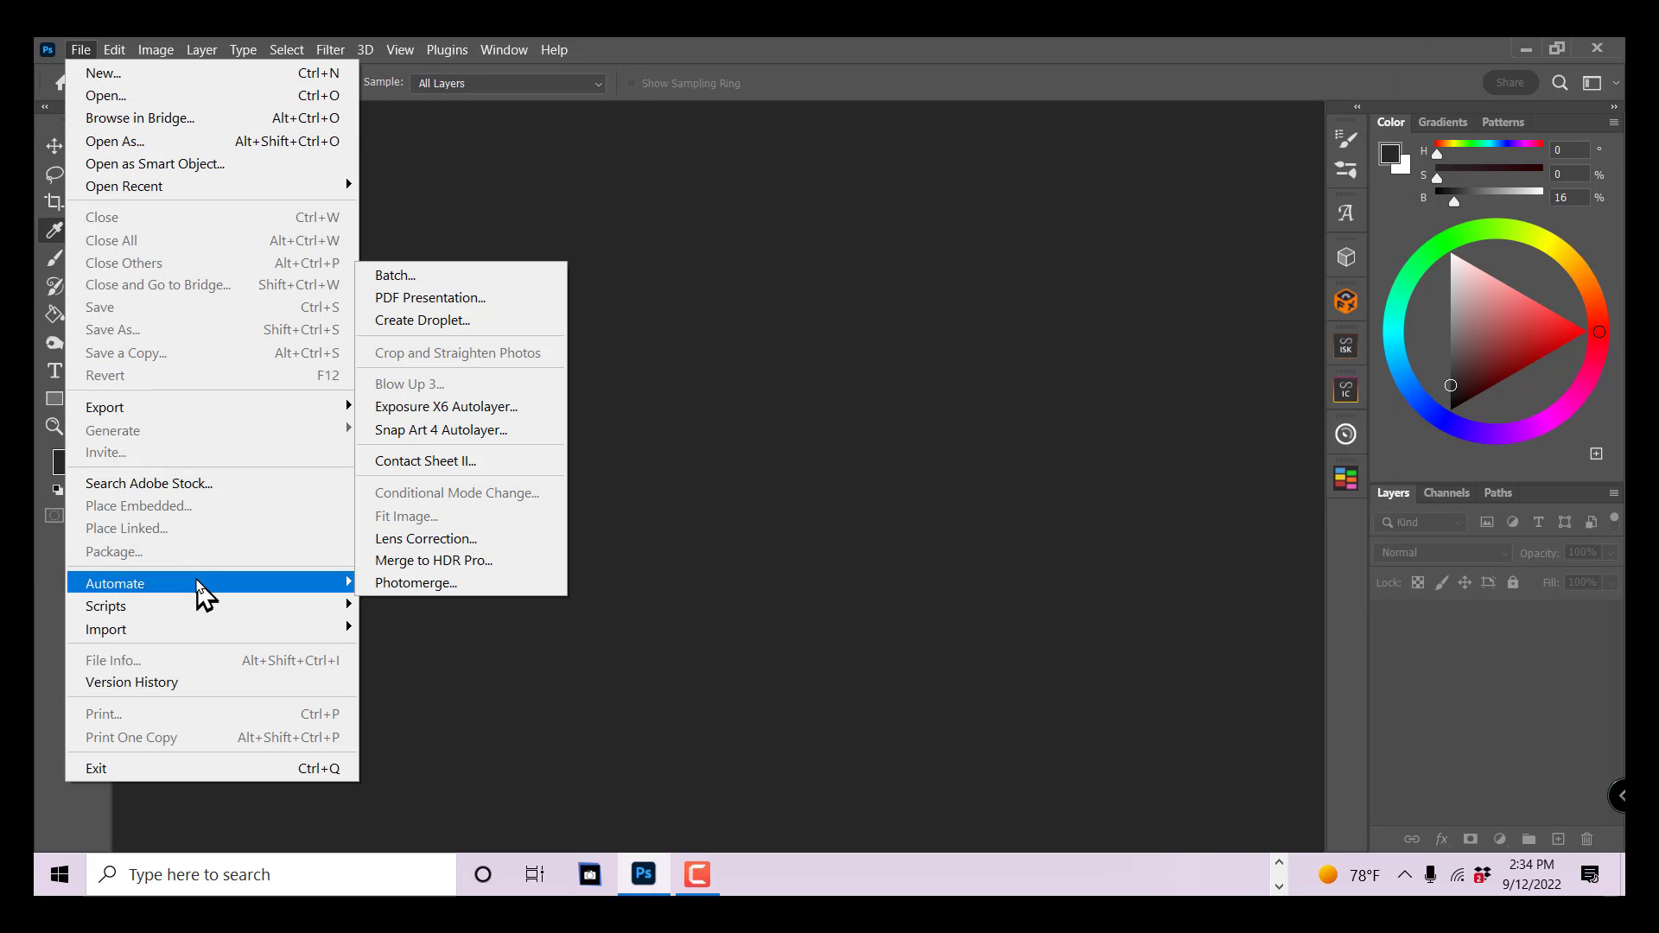
click(432, 277)
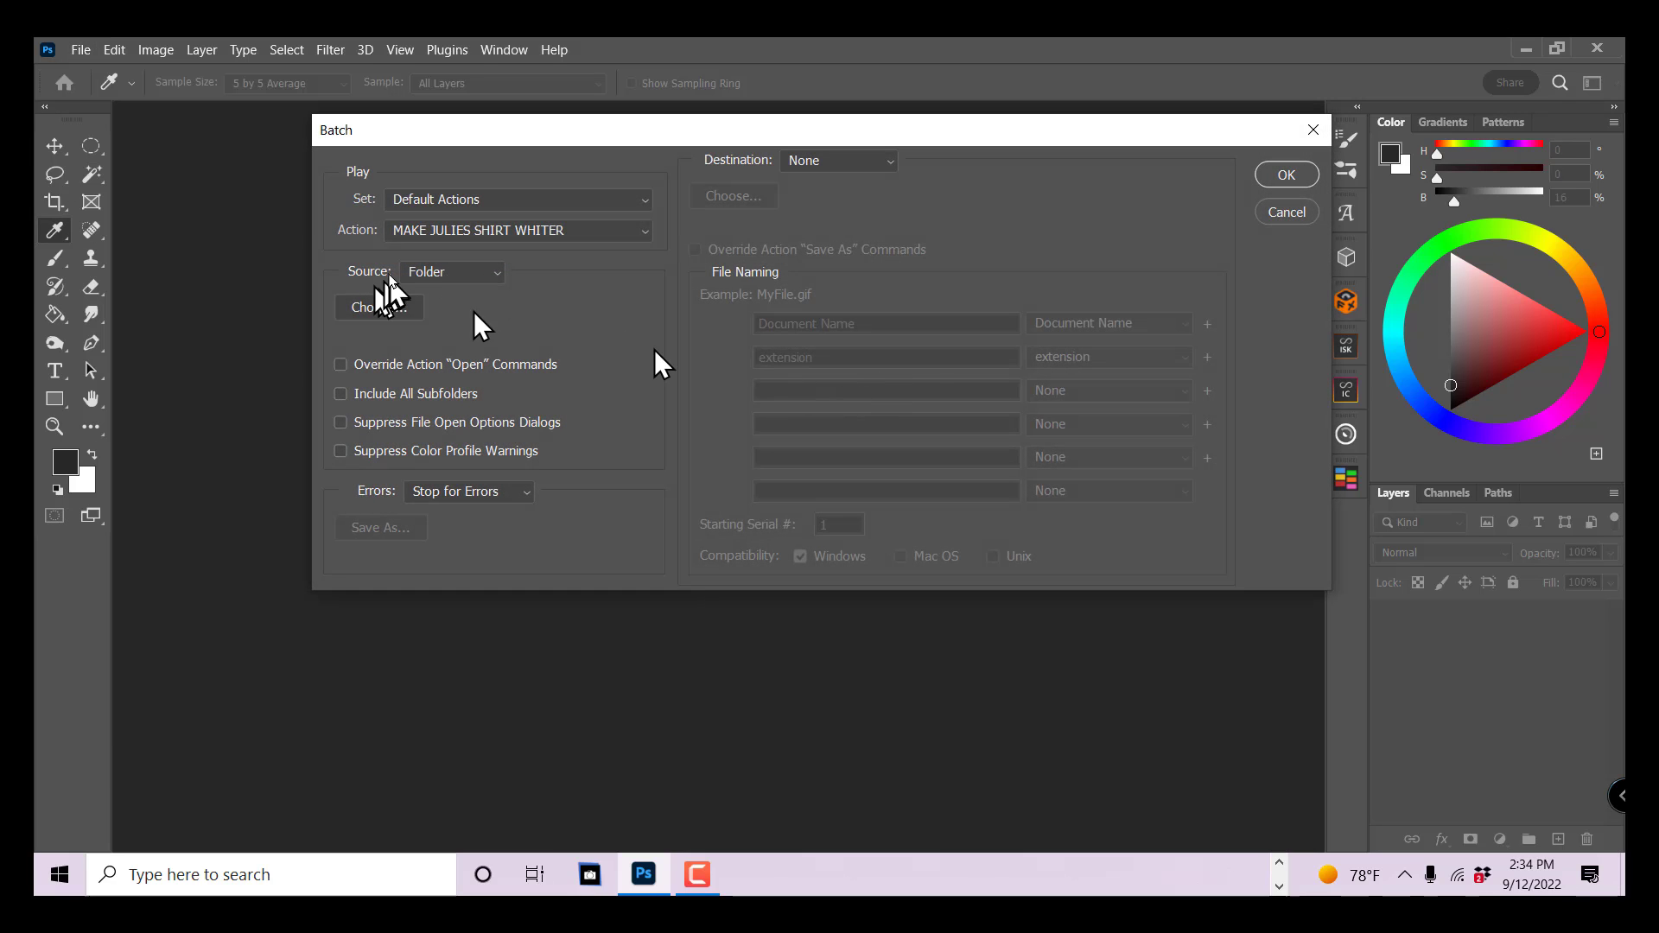
click(476, 273)
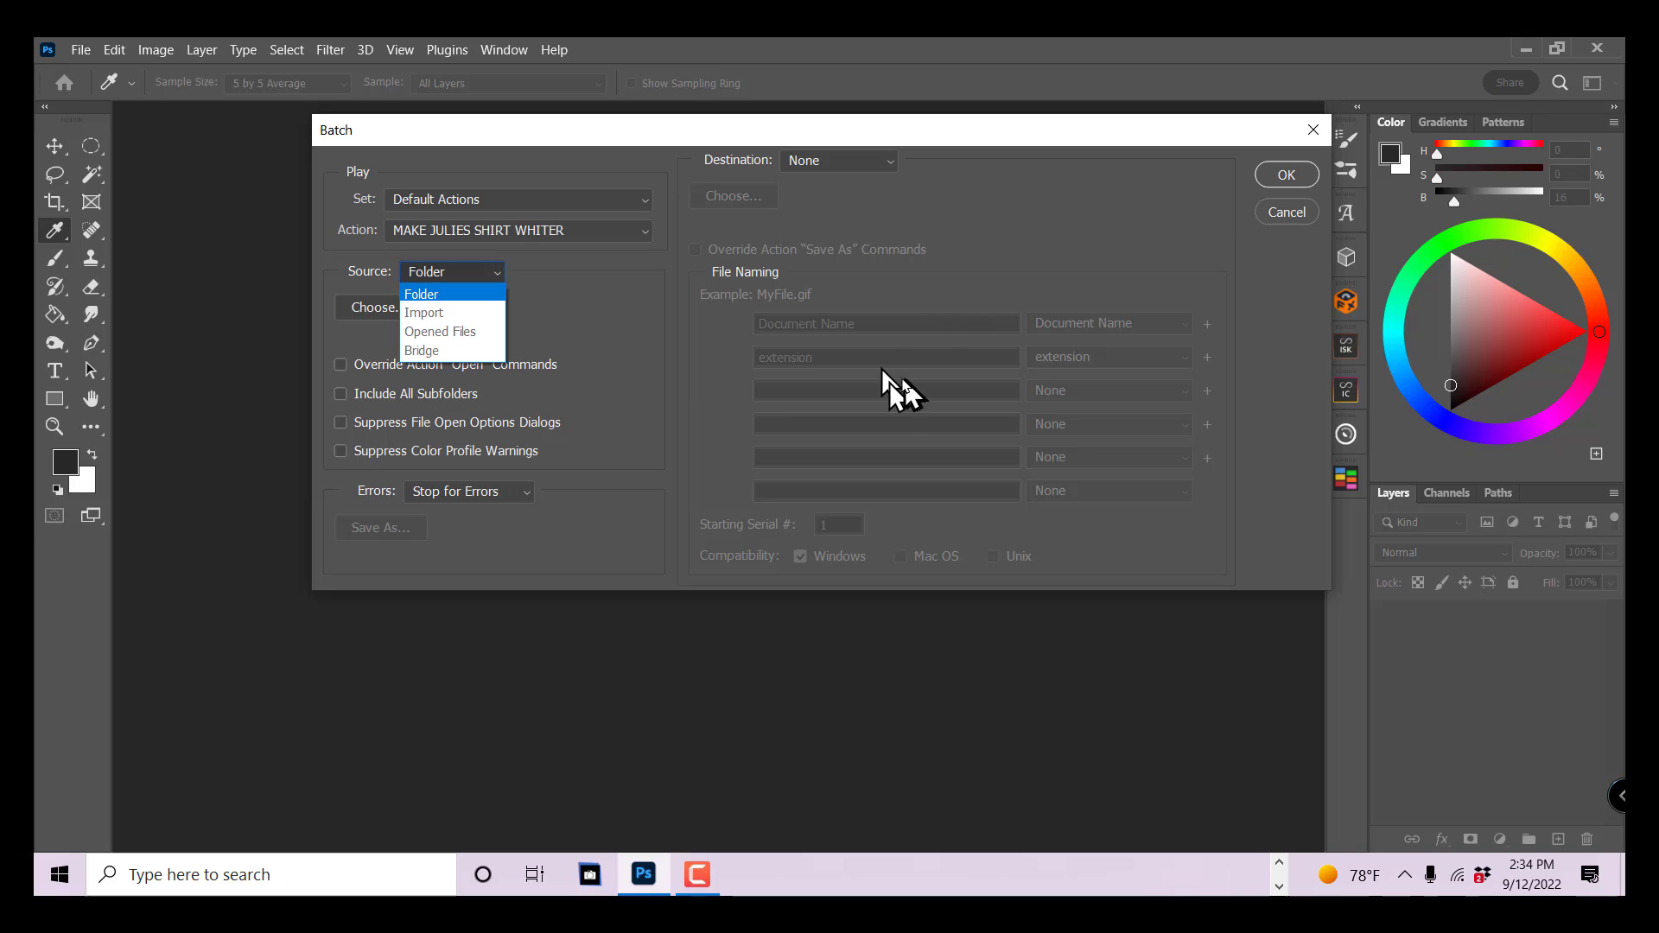
click(688, 737)
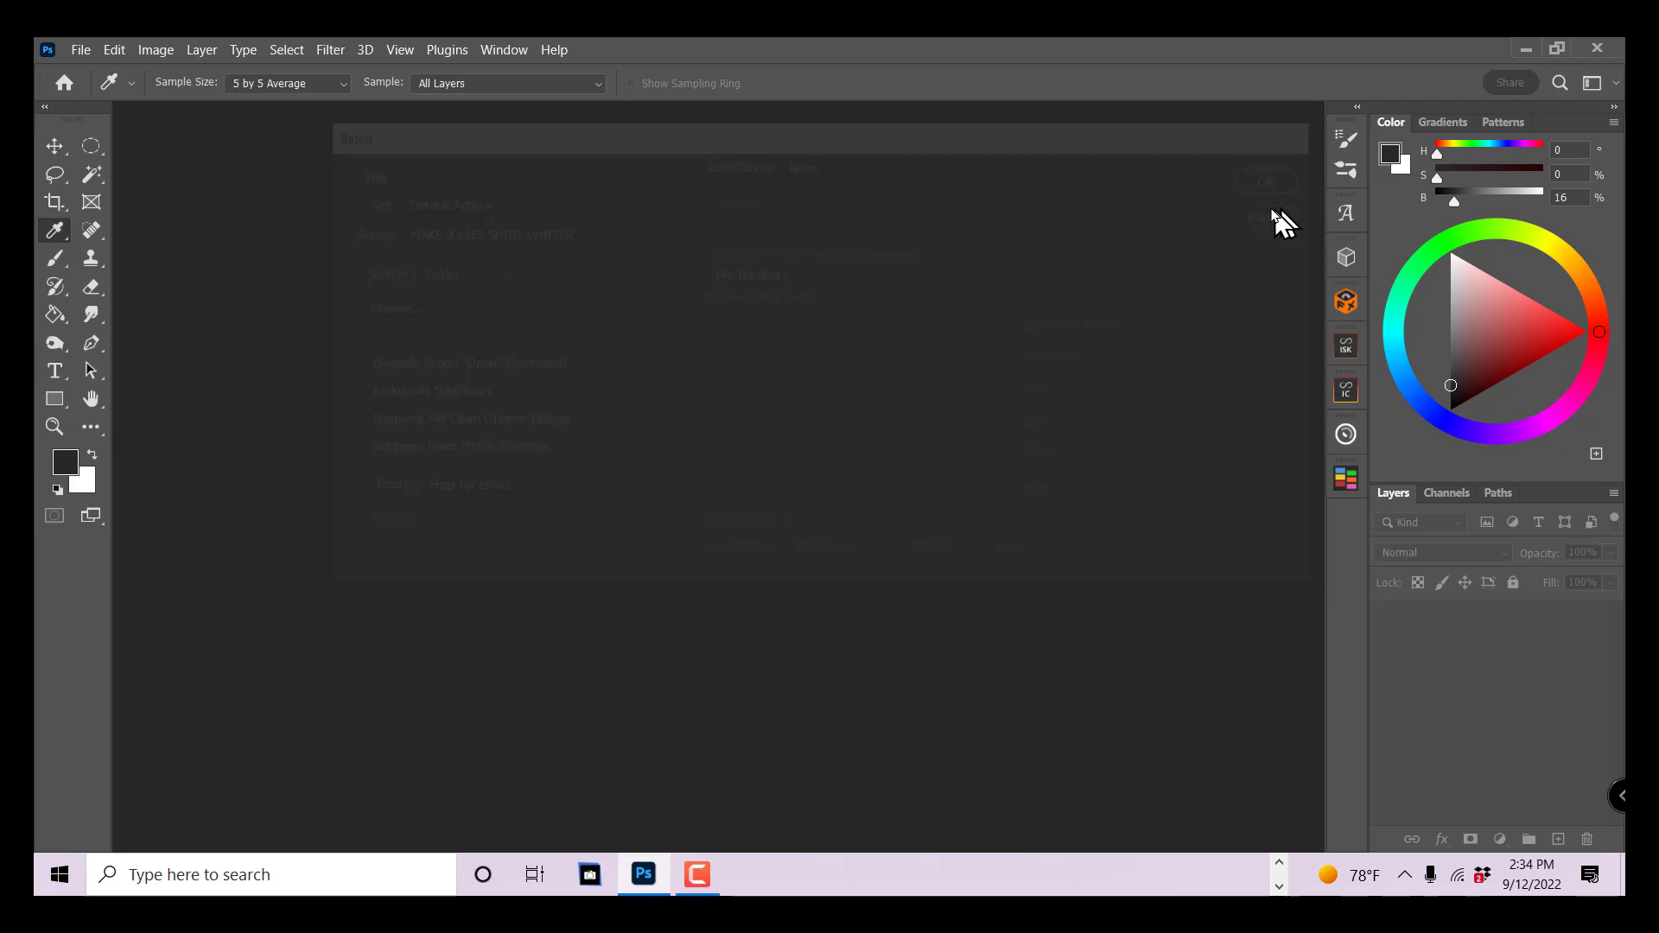
click(1287, 213)
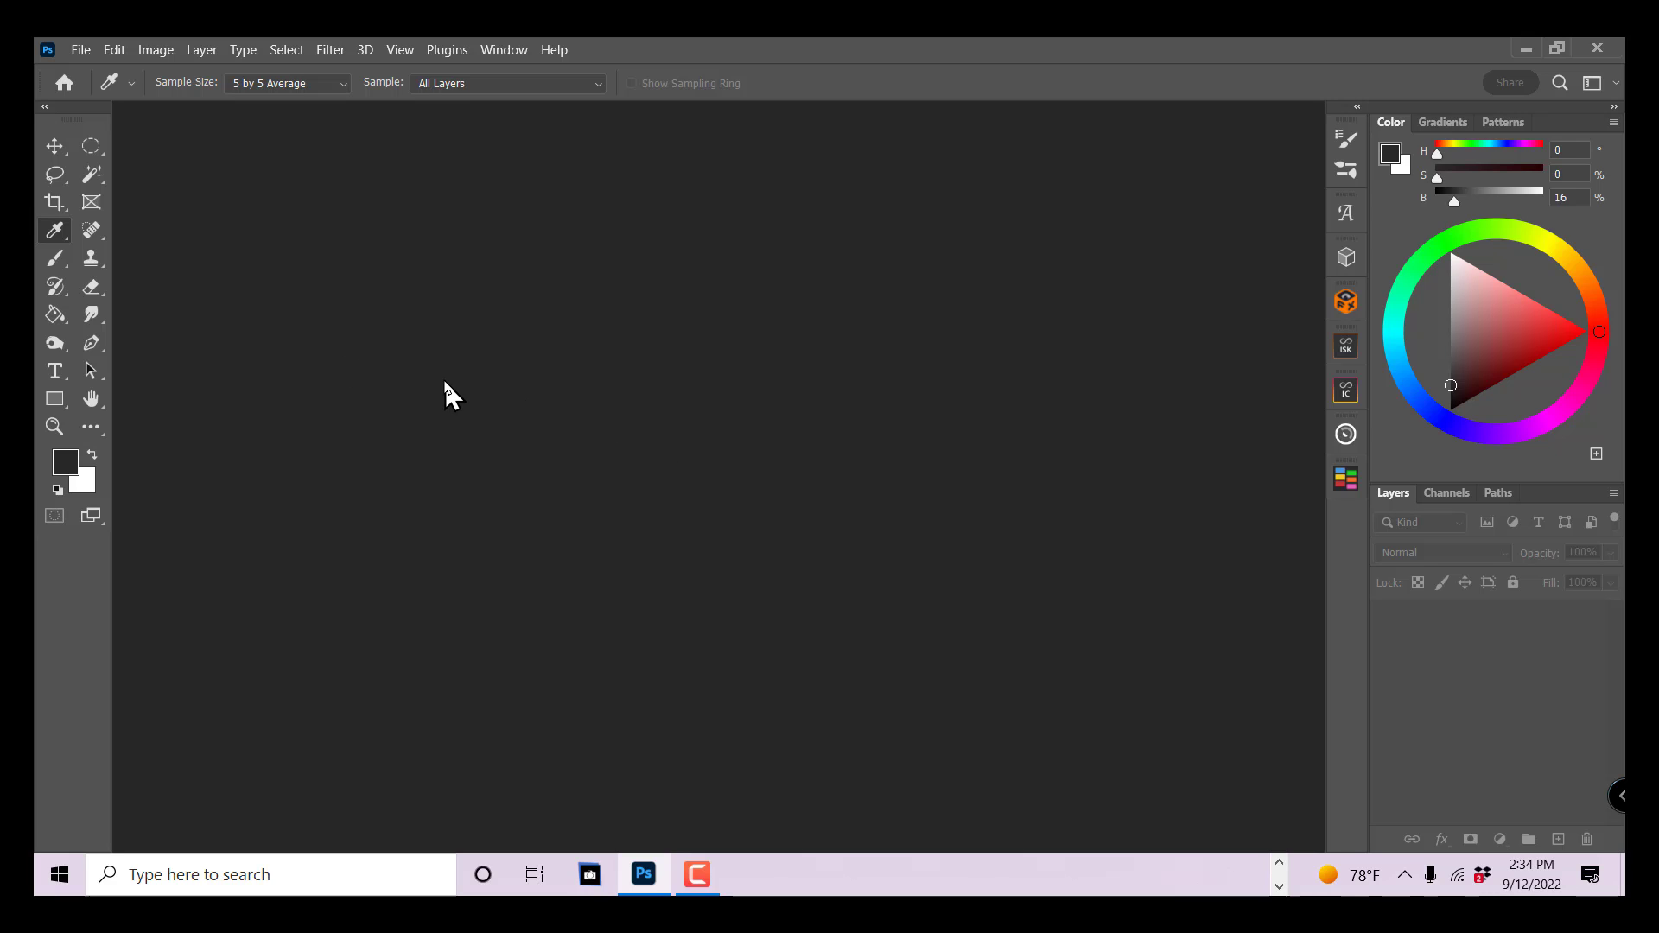
click(81, 50)
click(102, 95)
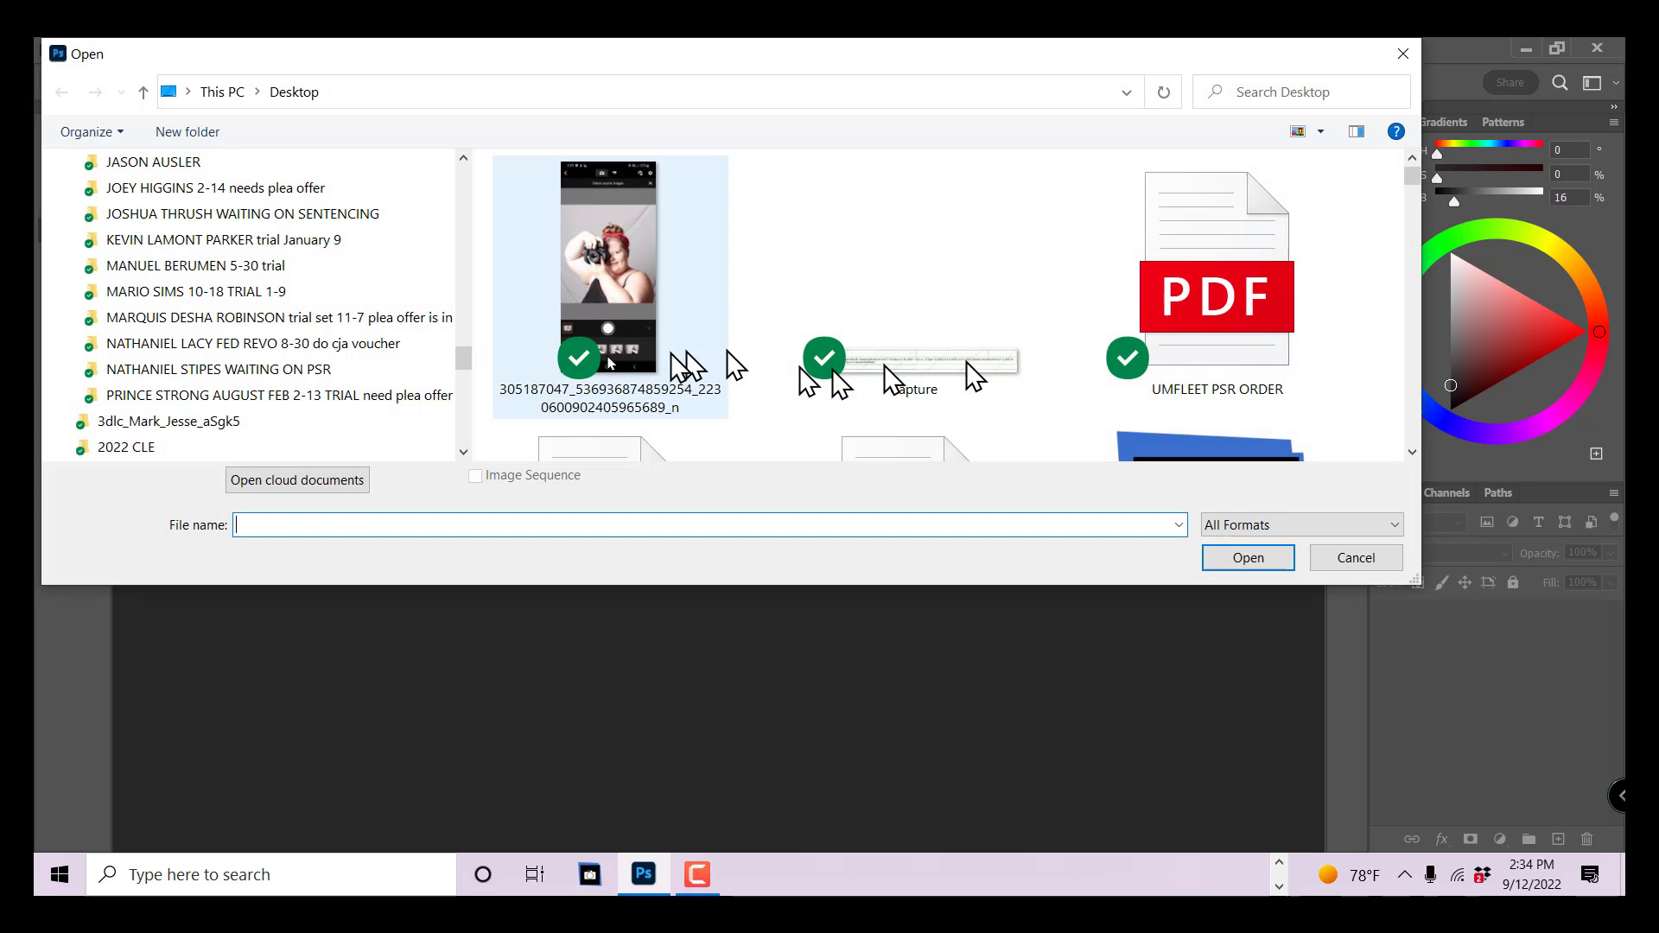
scroll(908, 338, down, 10)
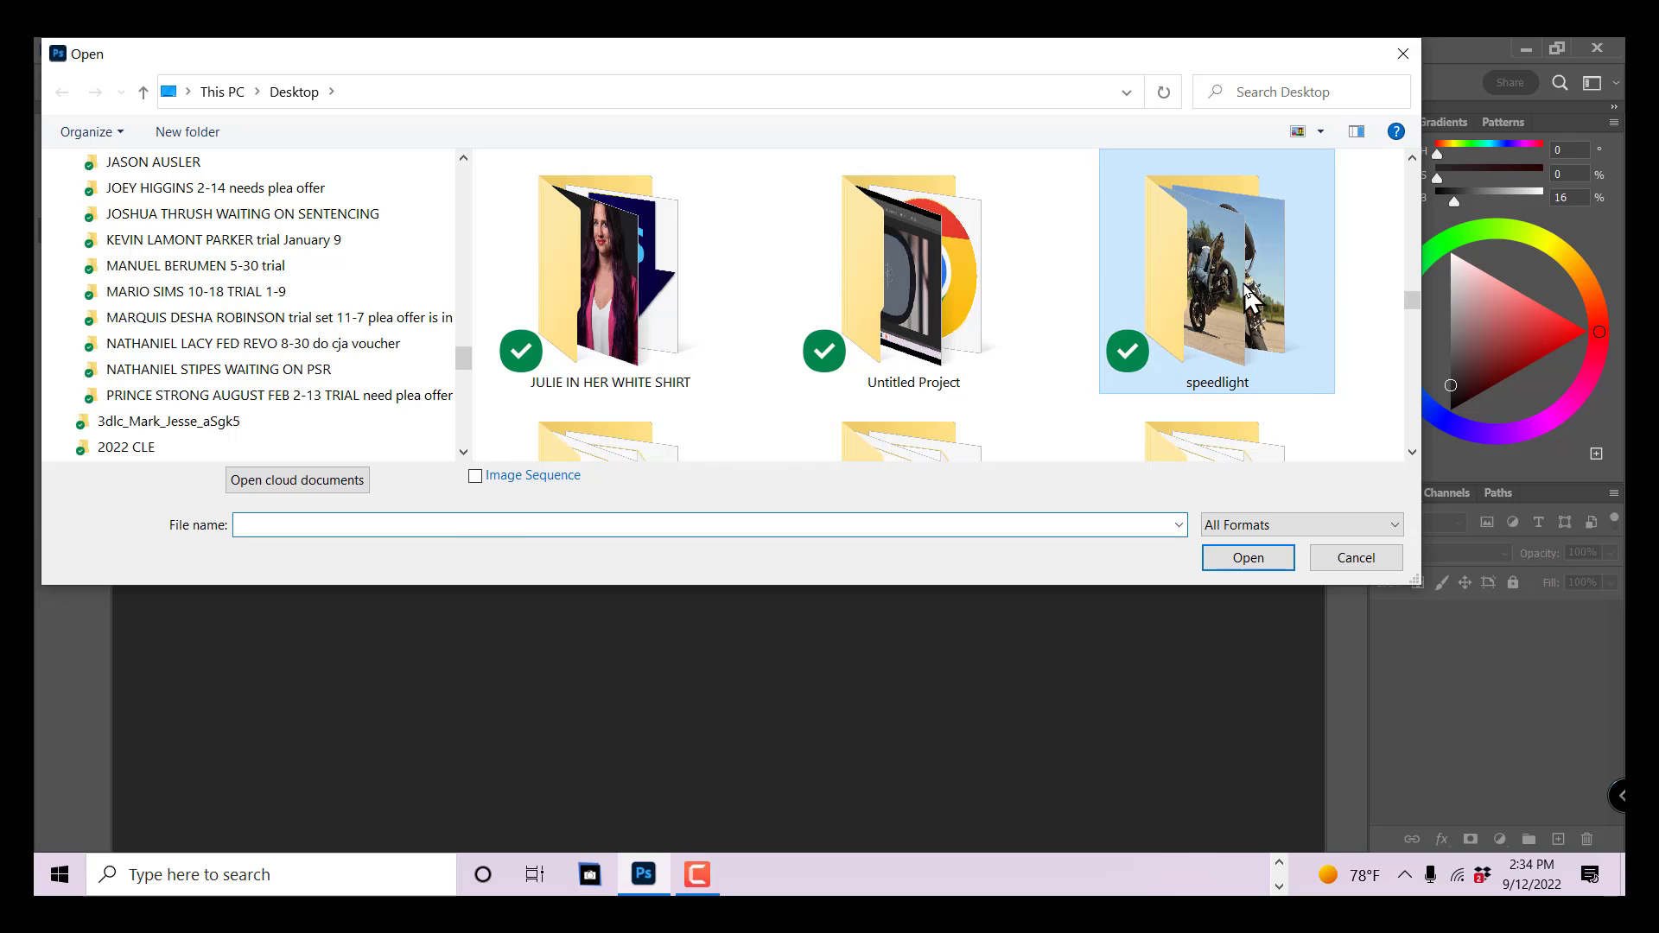
double_click(1243, 294)
double_click(679, 276)
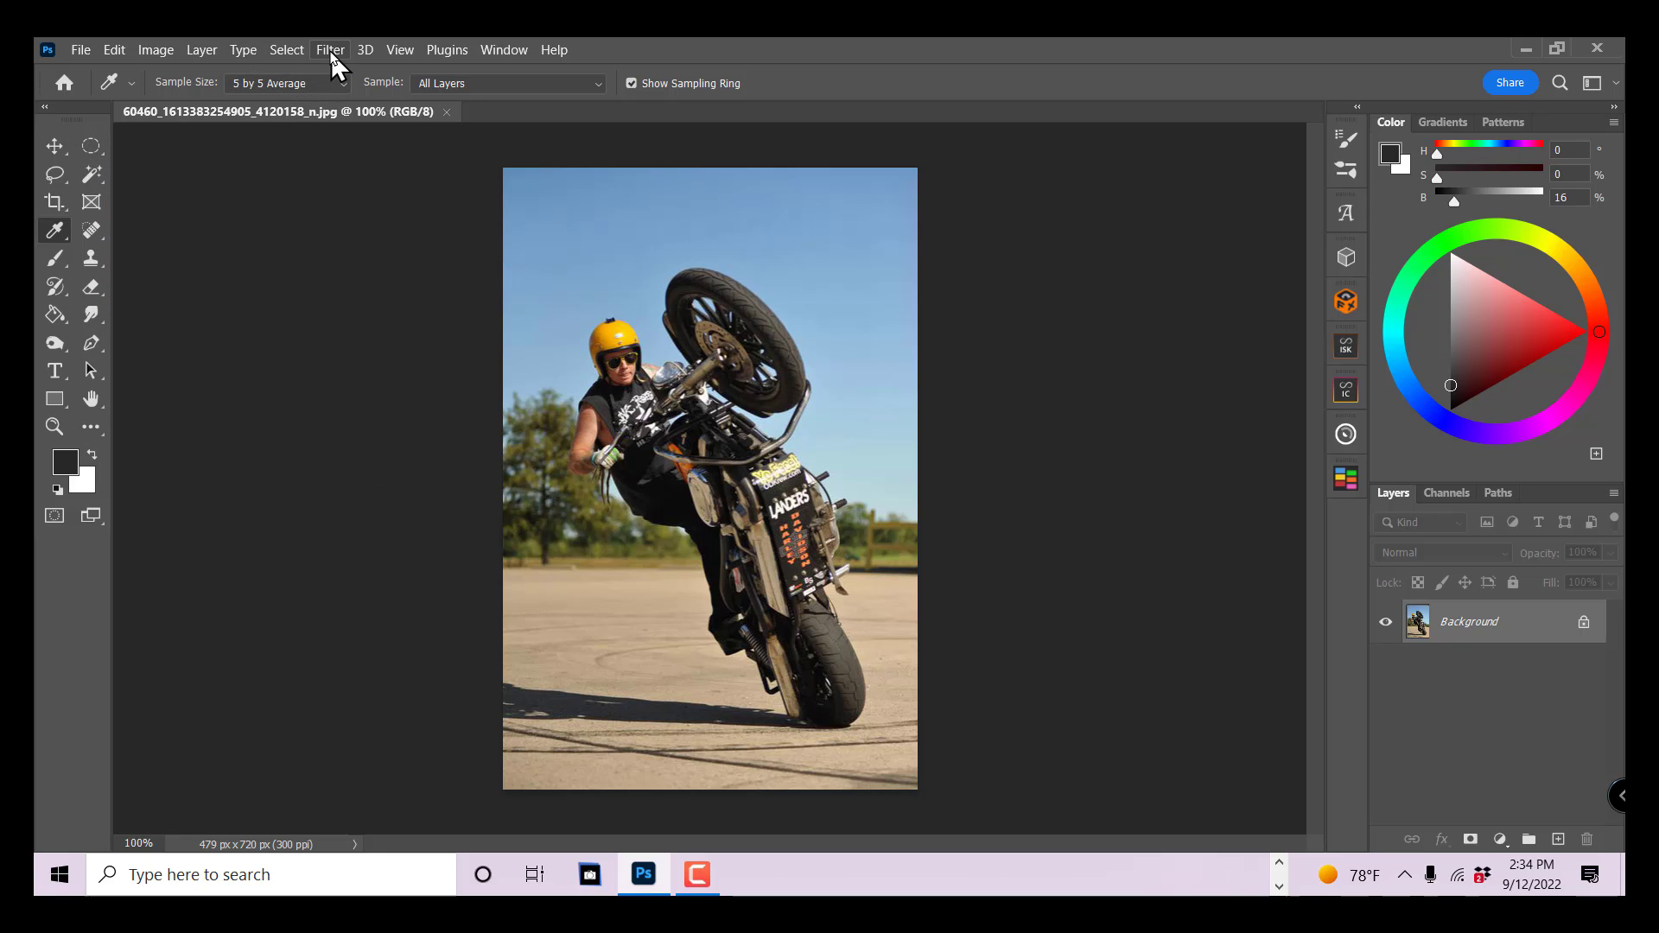
Start a Levels adjustment on the motorcycle photo and set the Blue channel's midtone input to 1.56.
click(154, 52)
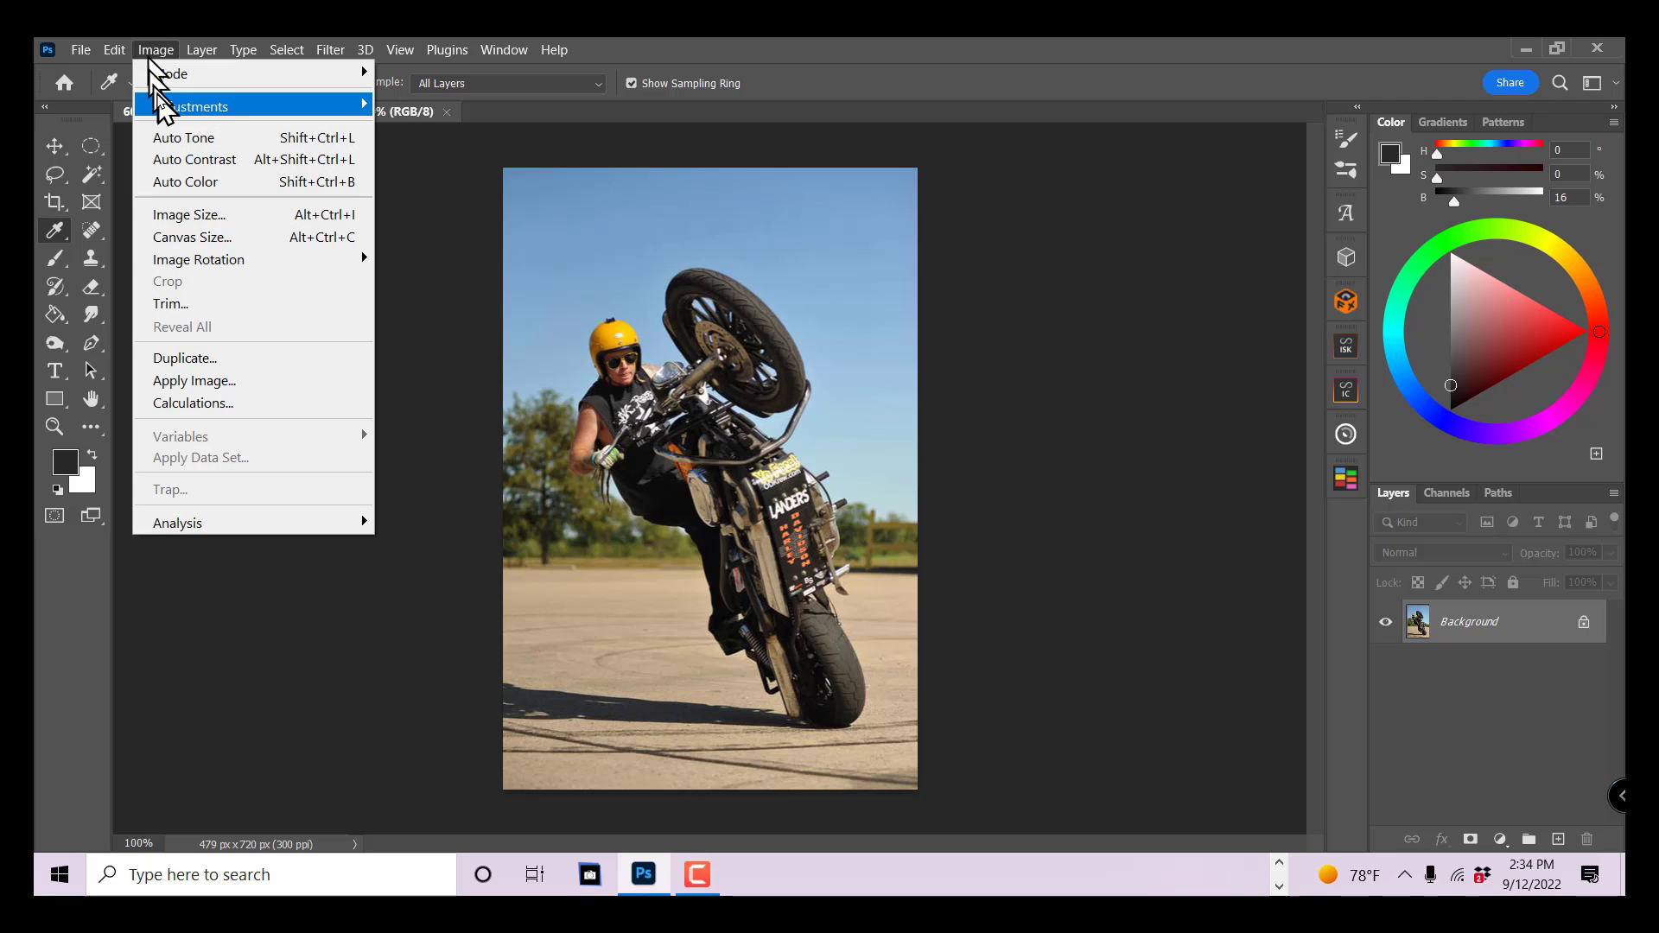
mouse_move(166, 108)
click(413, 127)
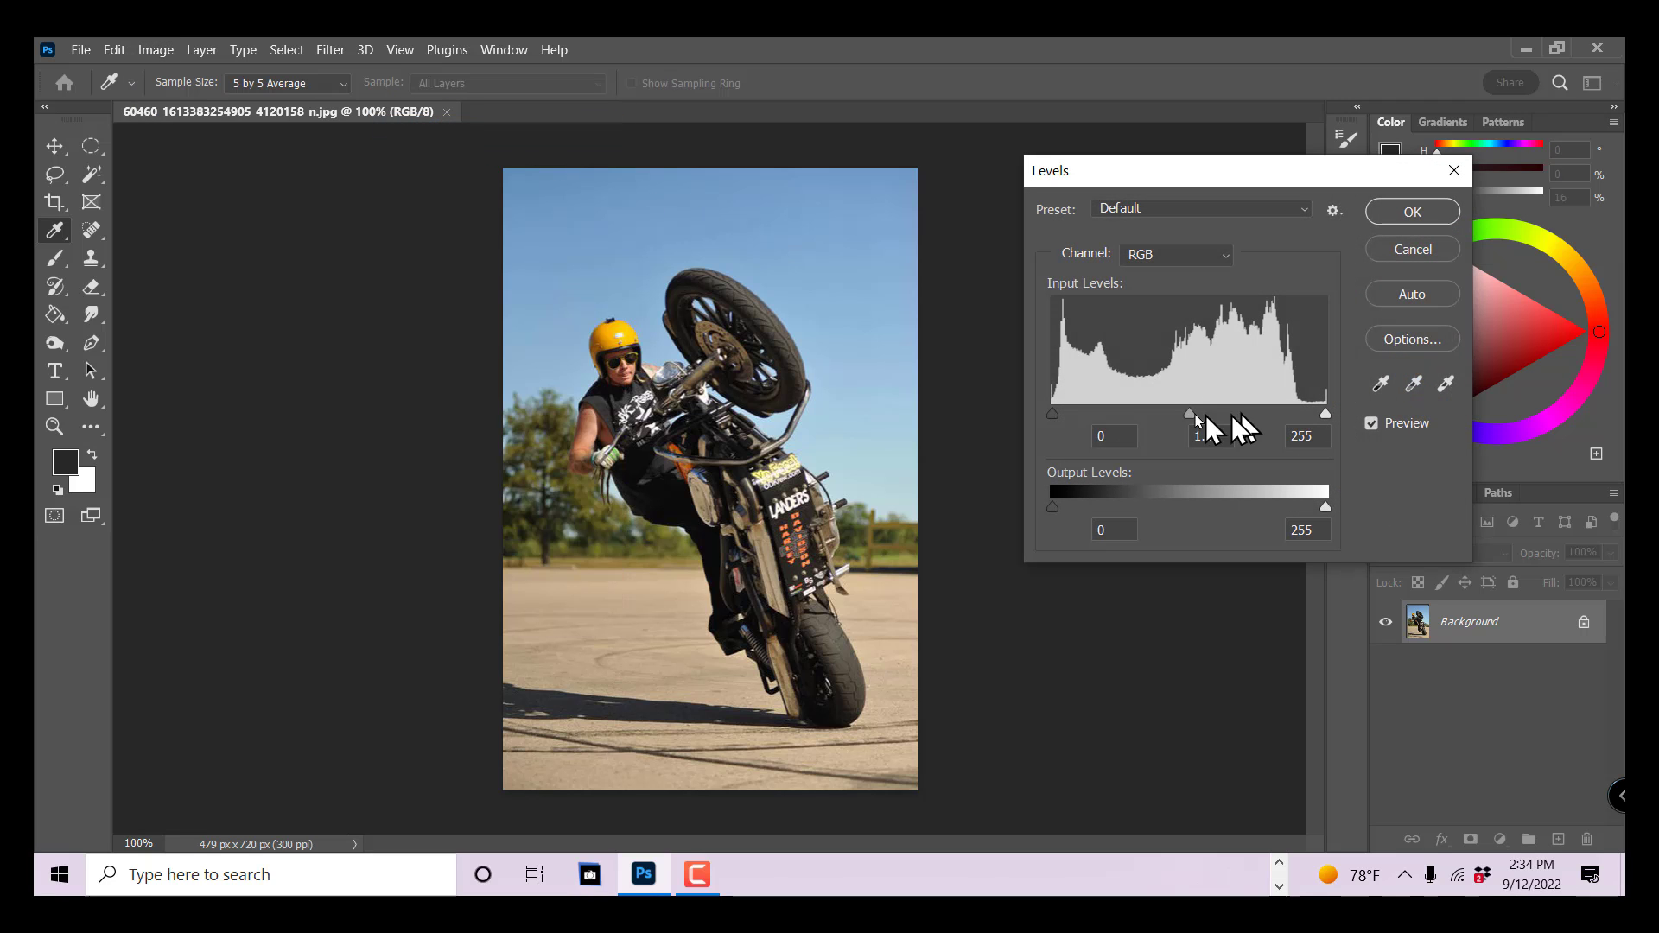
click(1214, 254)
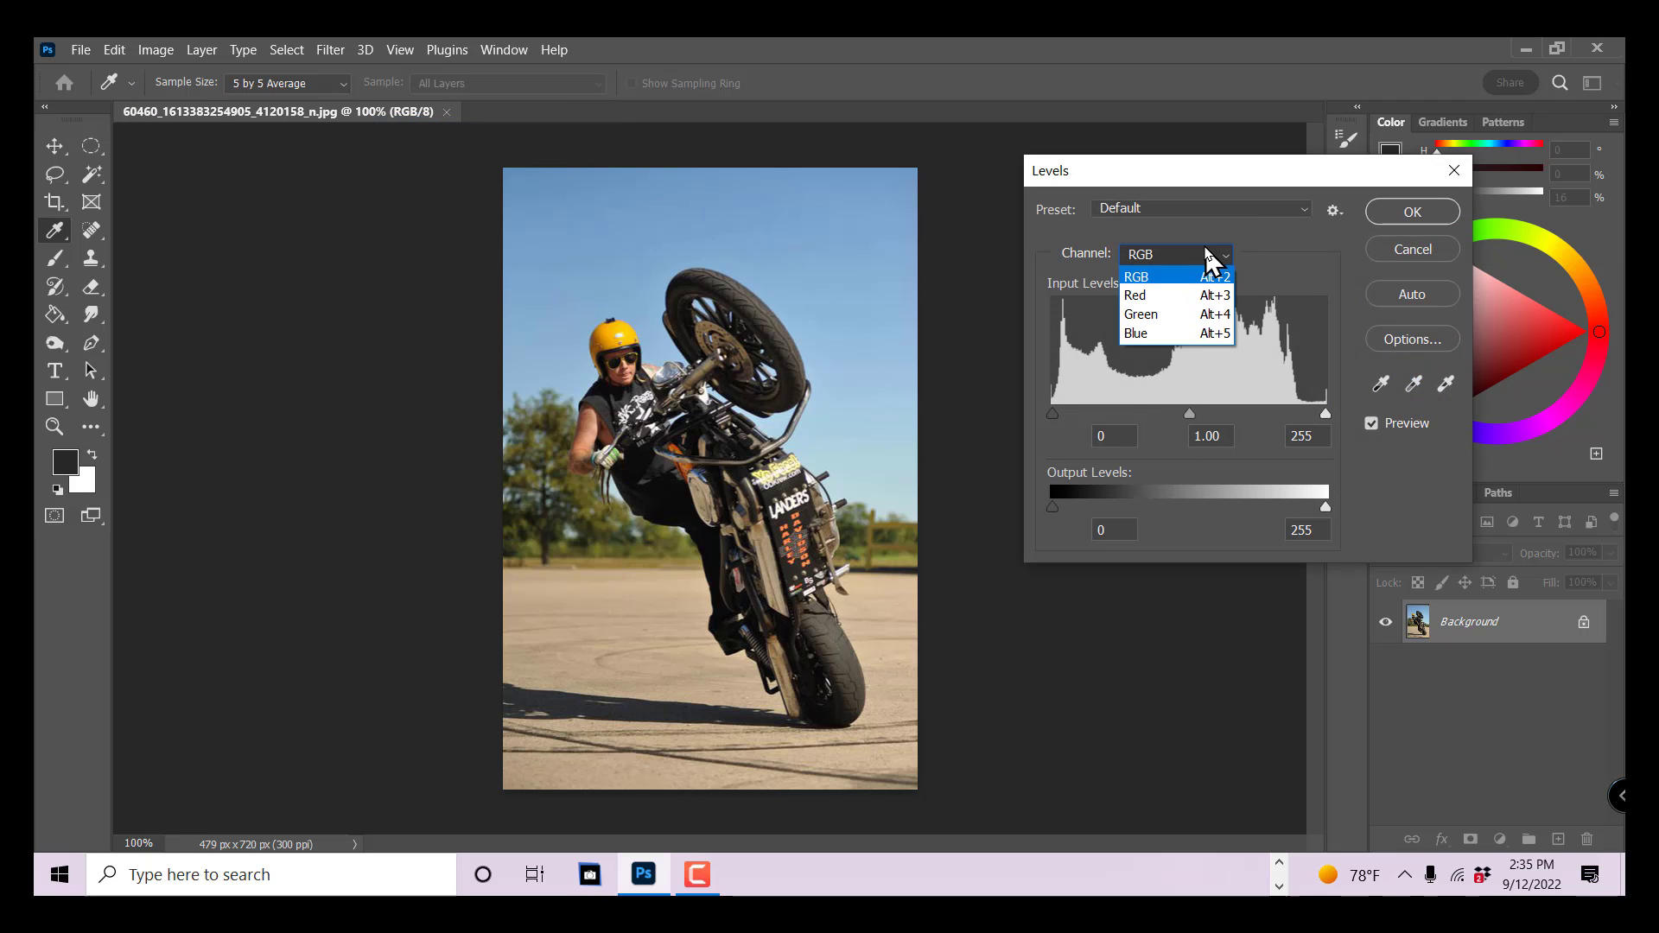
click(1181, 341)
drag(1189, 415, 1149, 415)
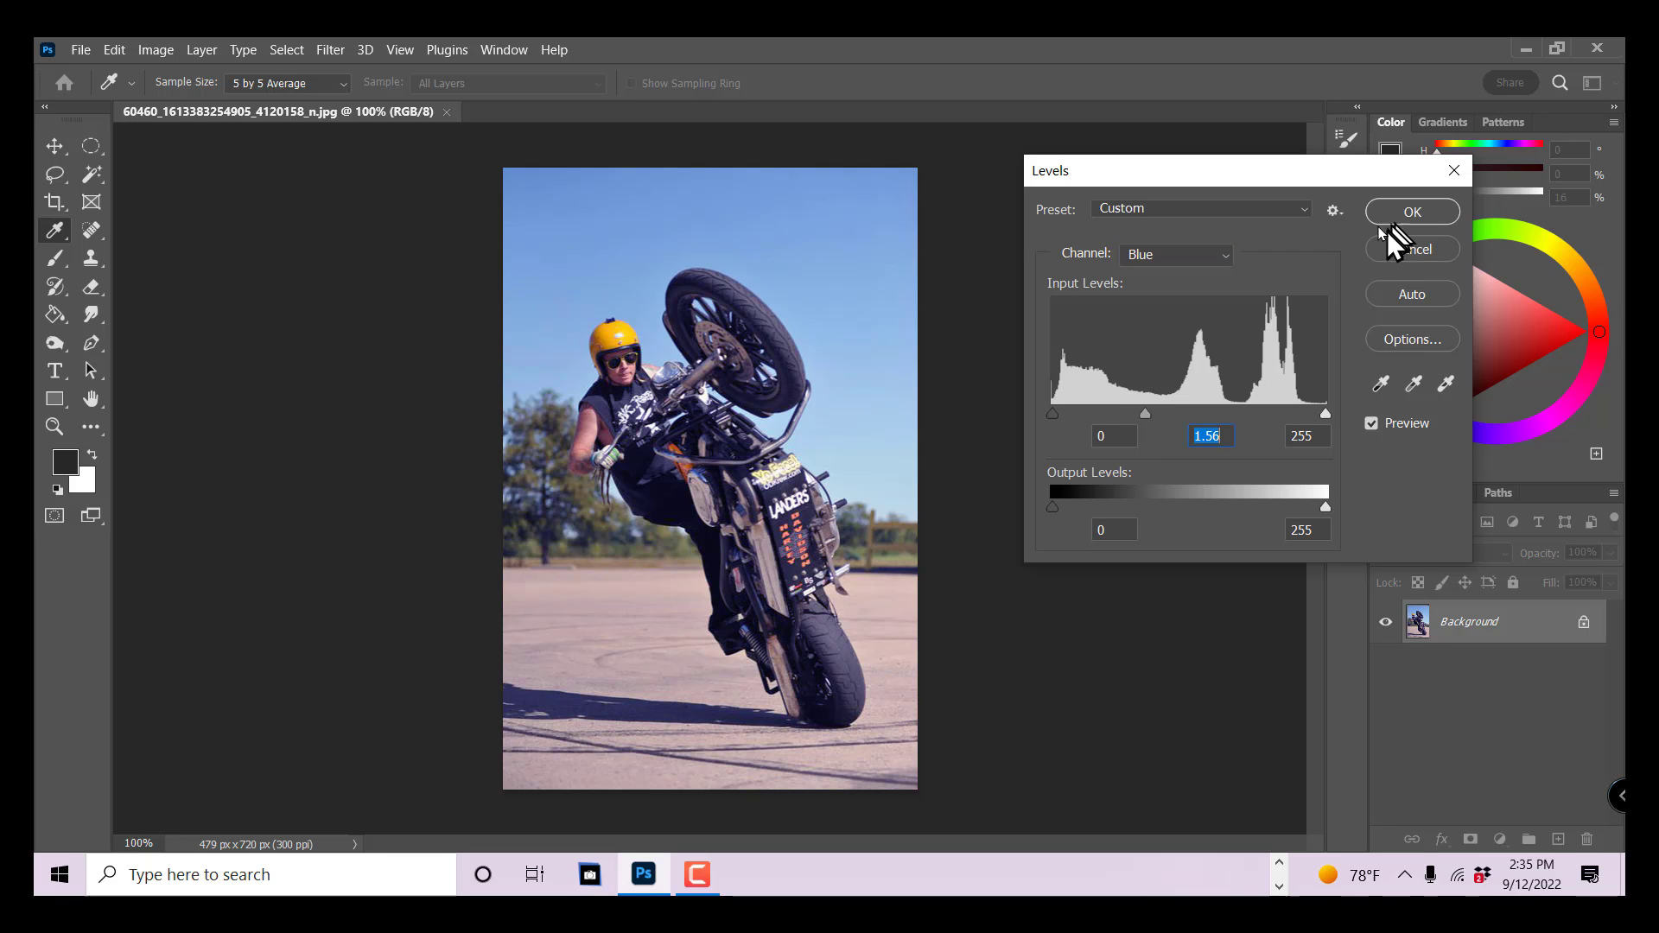
Save the Levels settings as a preset named with the subject's first name followed by "white shirt", replacing the existing file.
click(1335, 212)
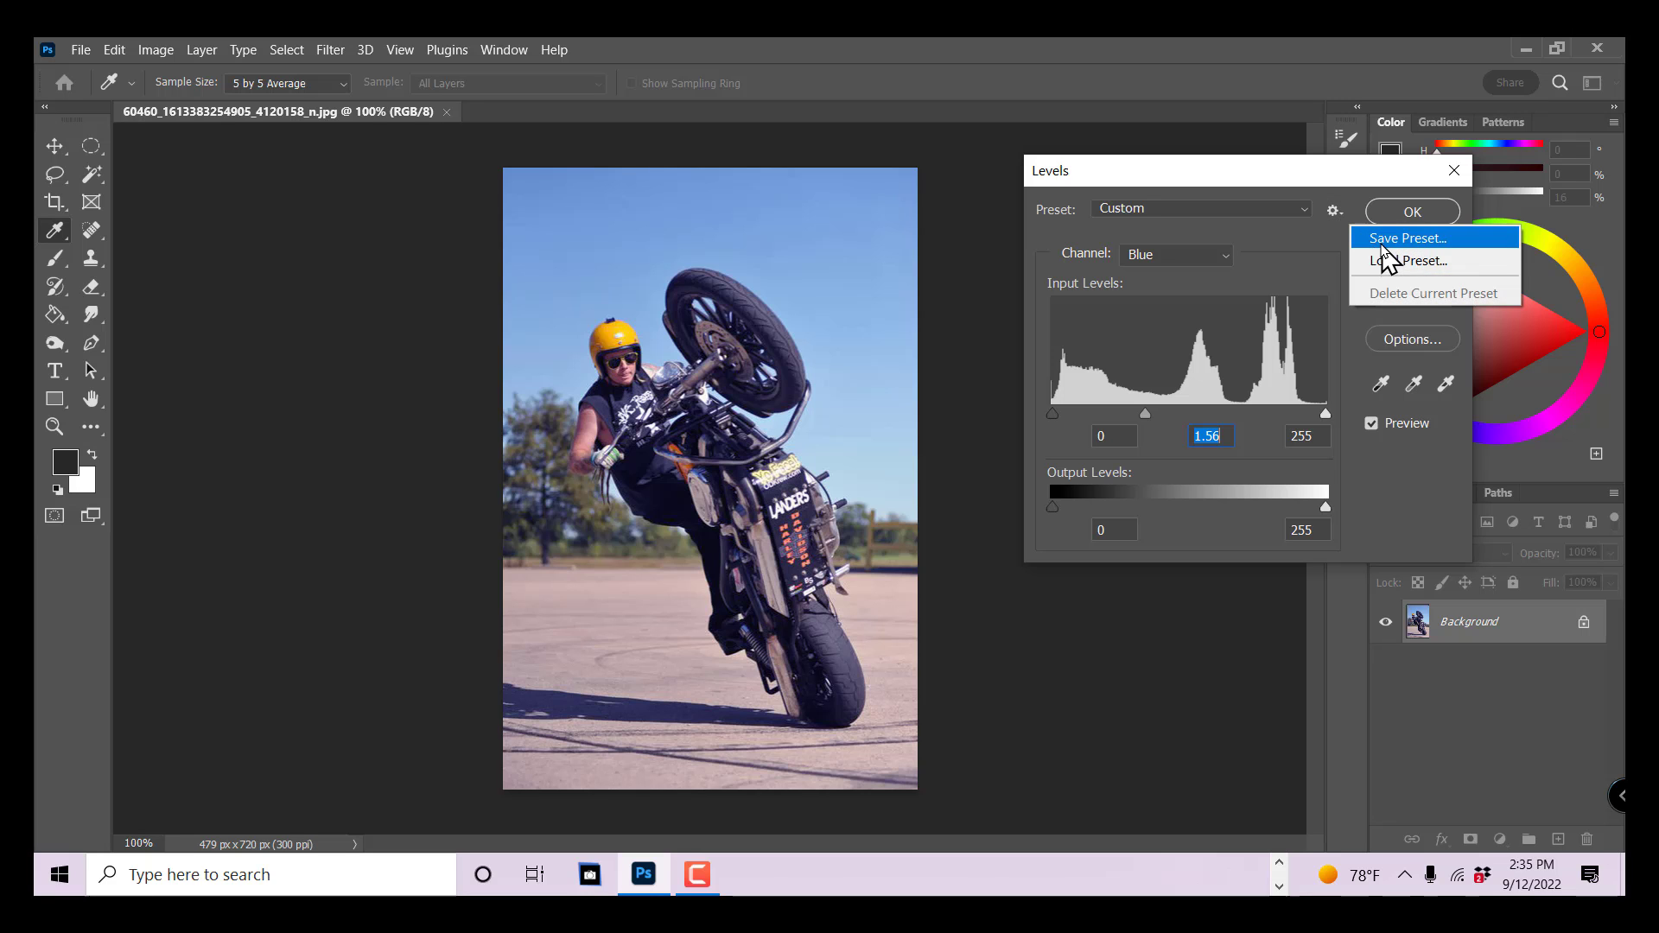
click(1383, 242)
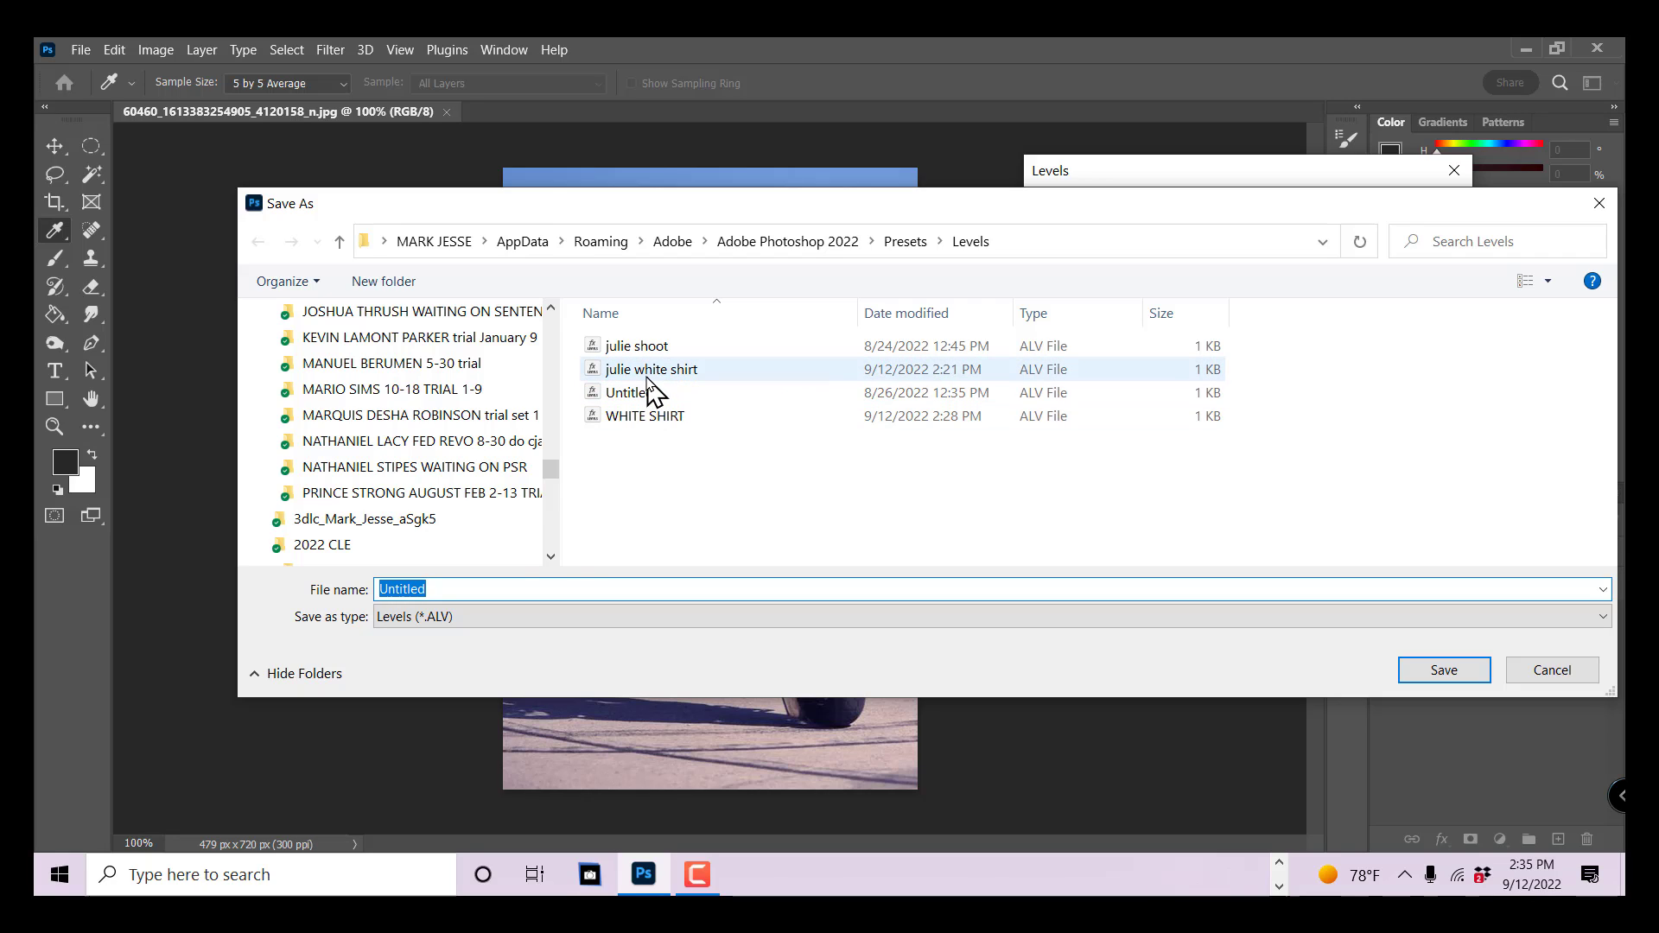
click(481, 591)
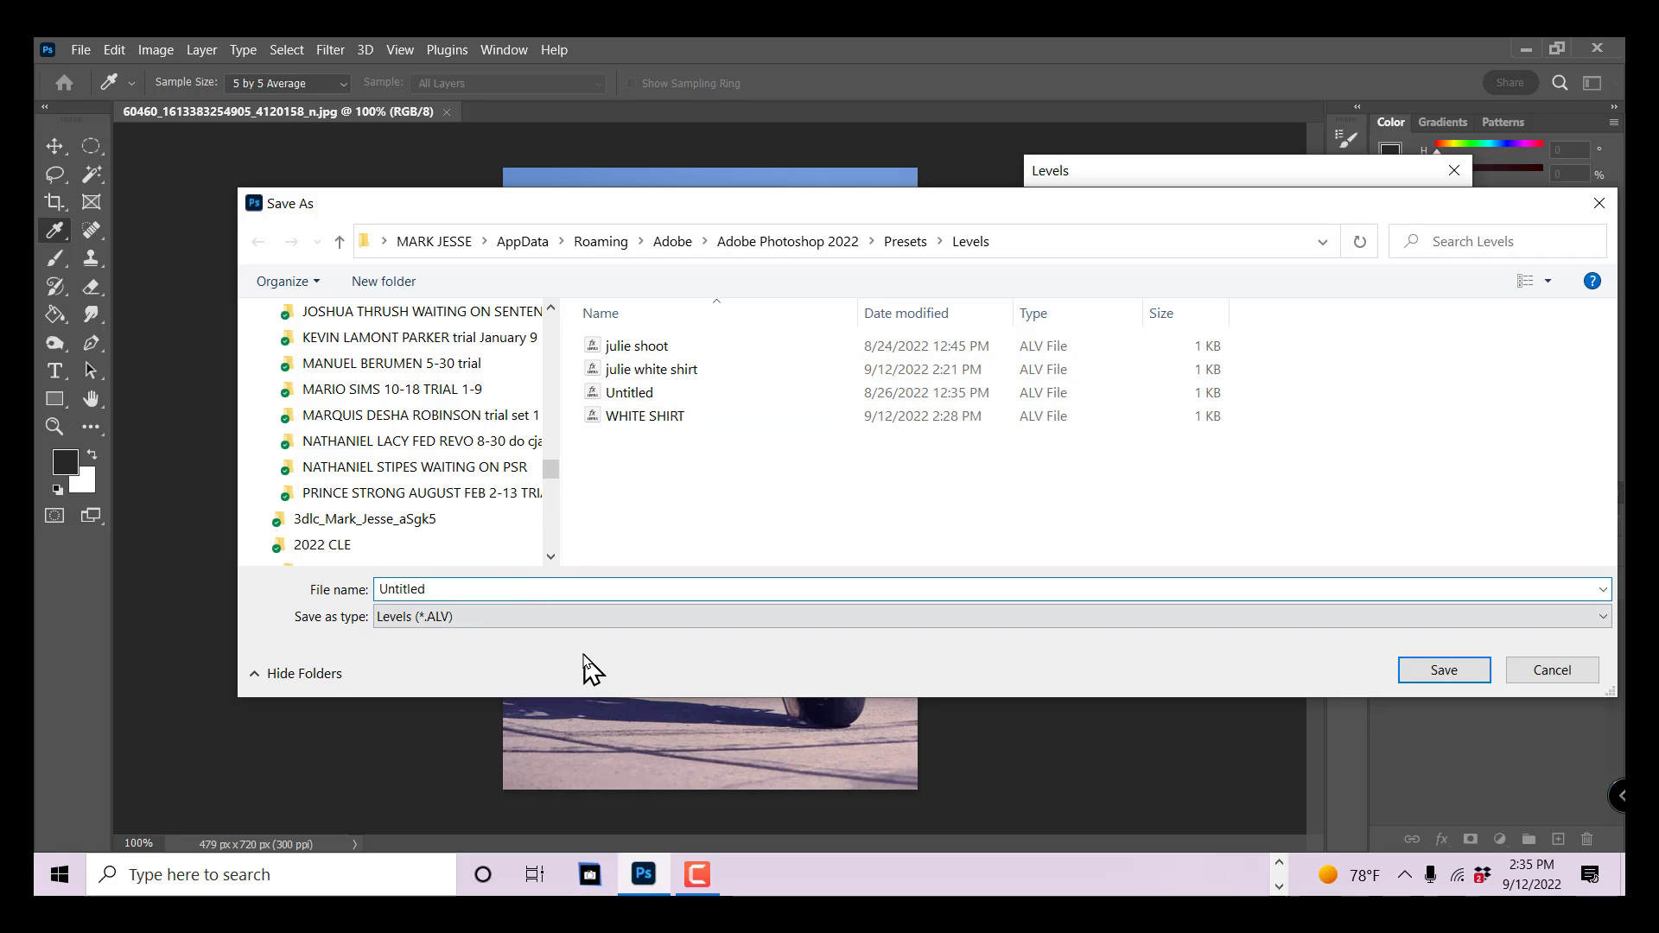
key(BackSpace)
key(BackSpace)
key(BackSpace)
key(BackSpace)
key(BackSpace)
key(BackSpace)
key(BackSpace)
text(J)
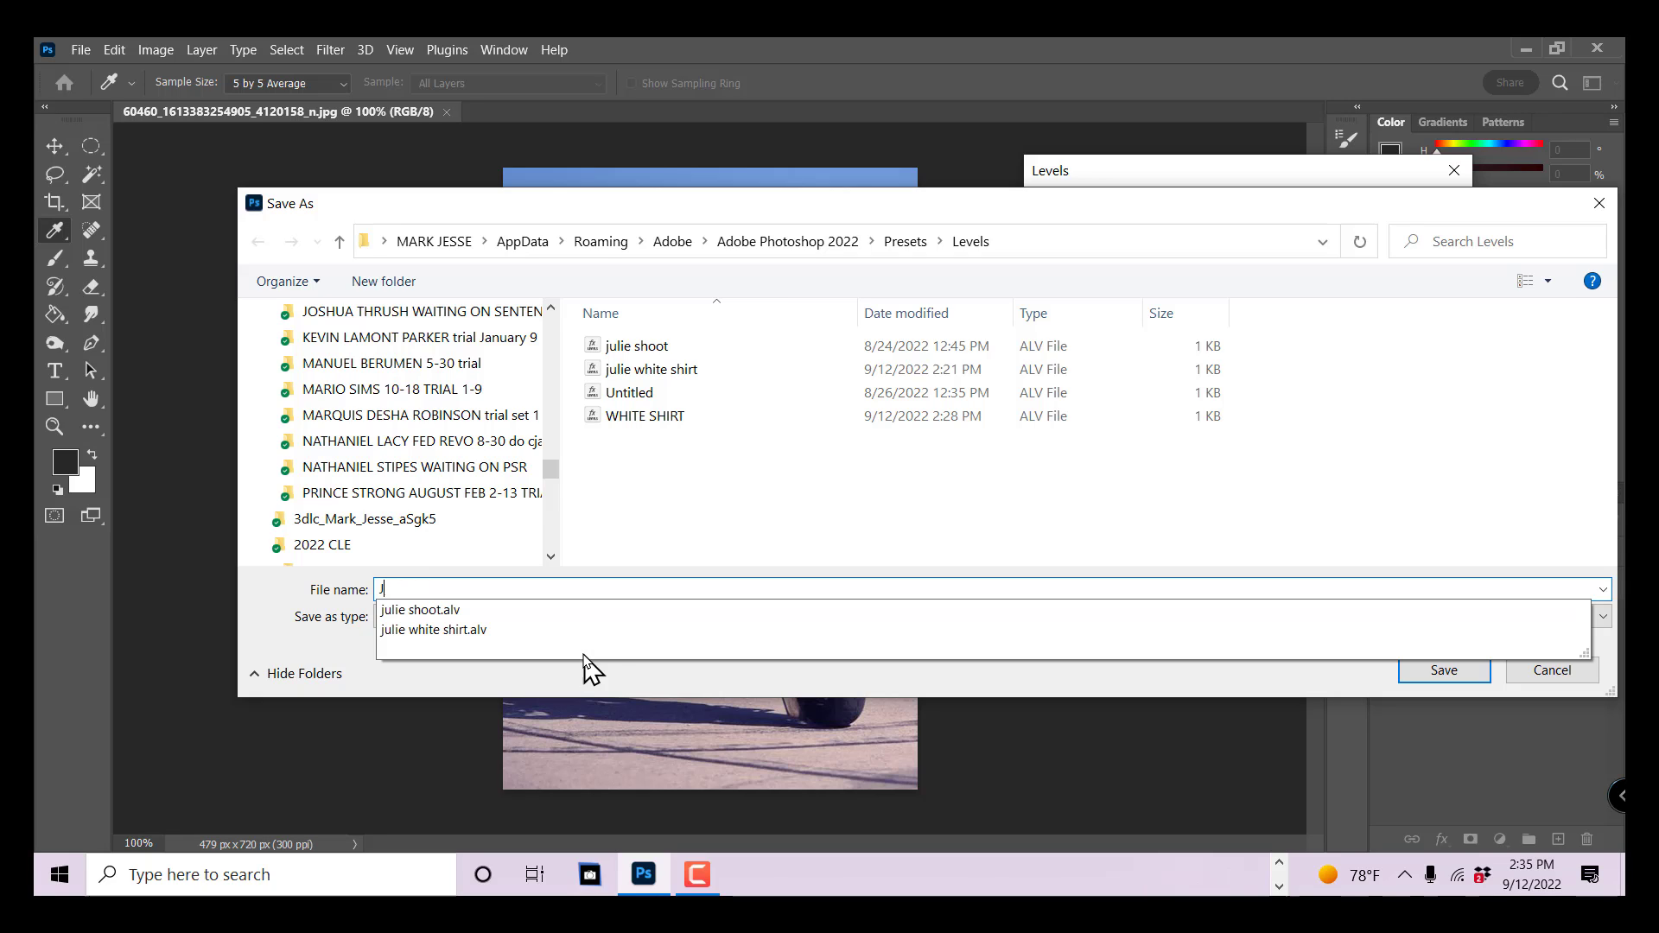
text(UL)
key(Caps_Lock)
key(BackSpace)
key(BackSpace)
key(BackSpace)
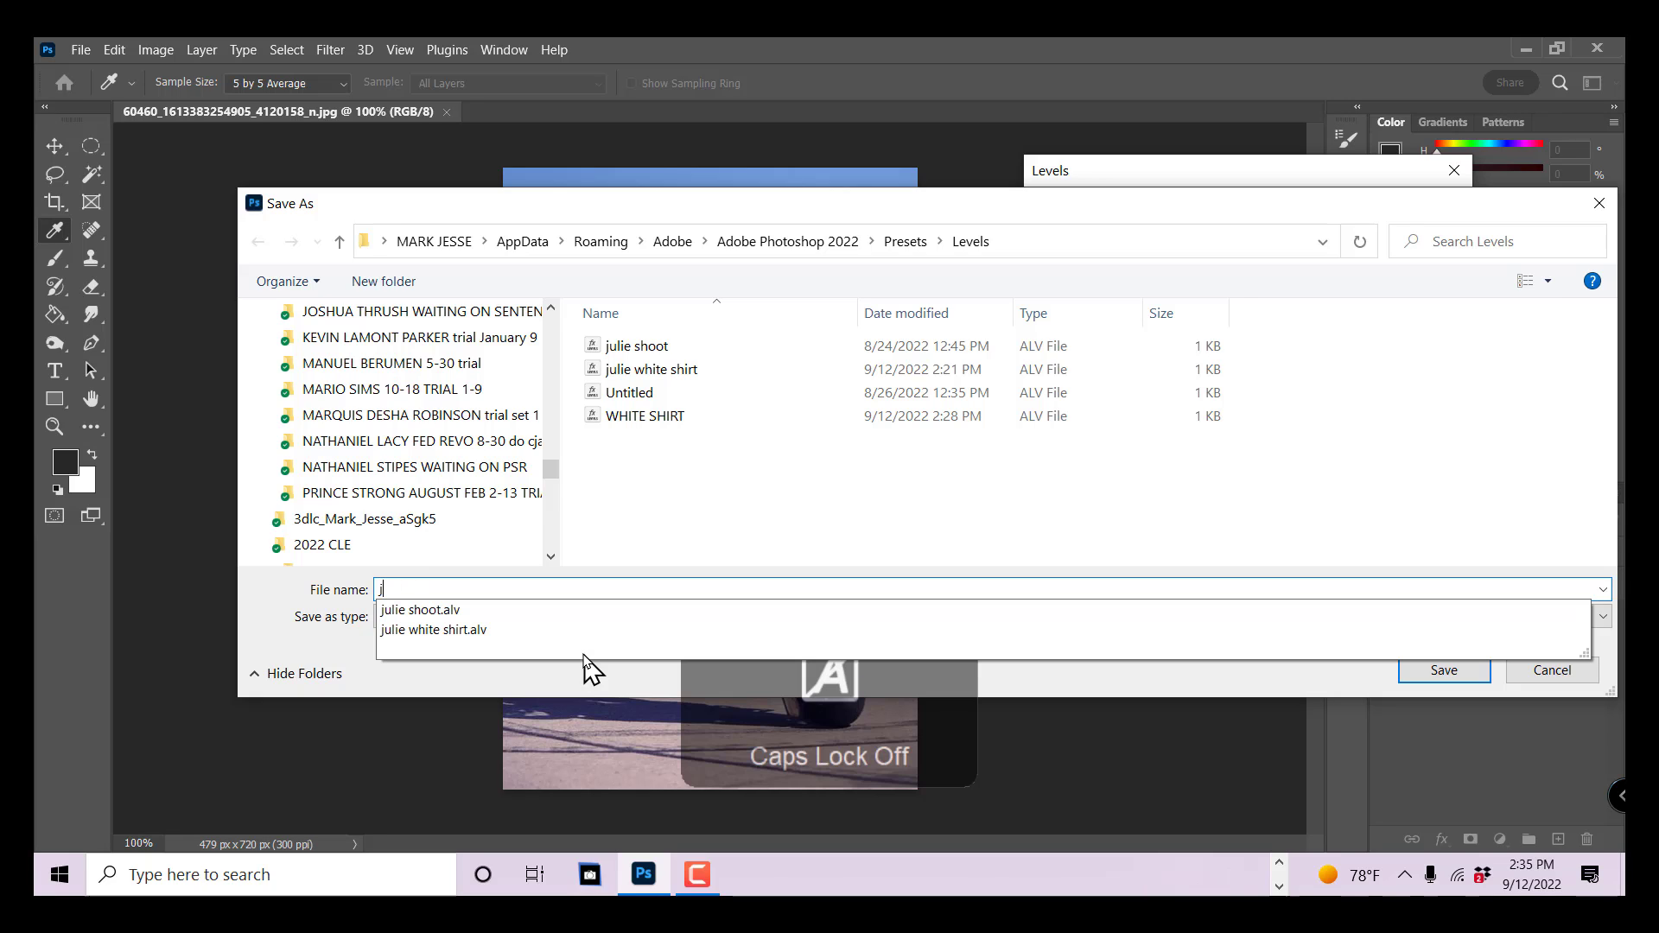
text(julie)
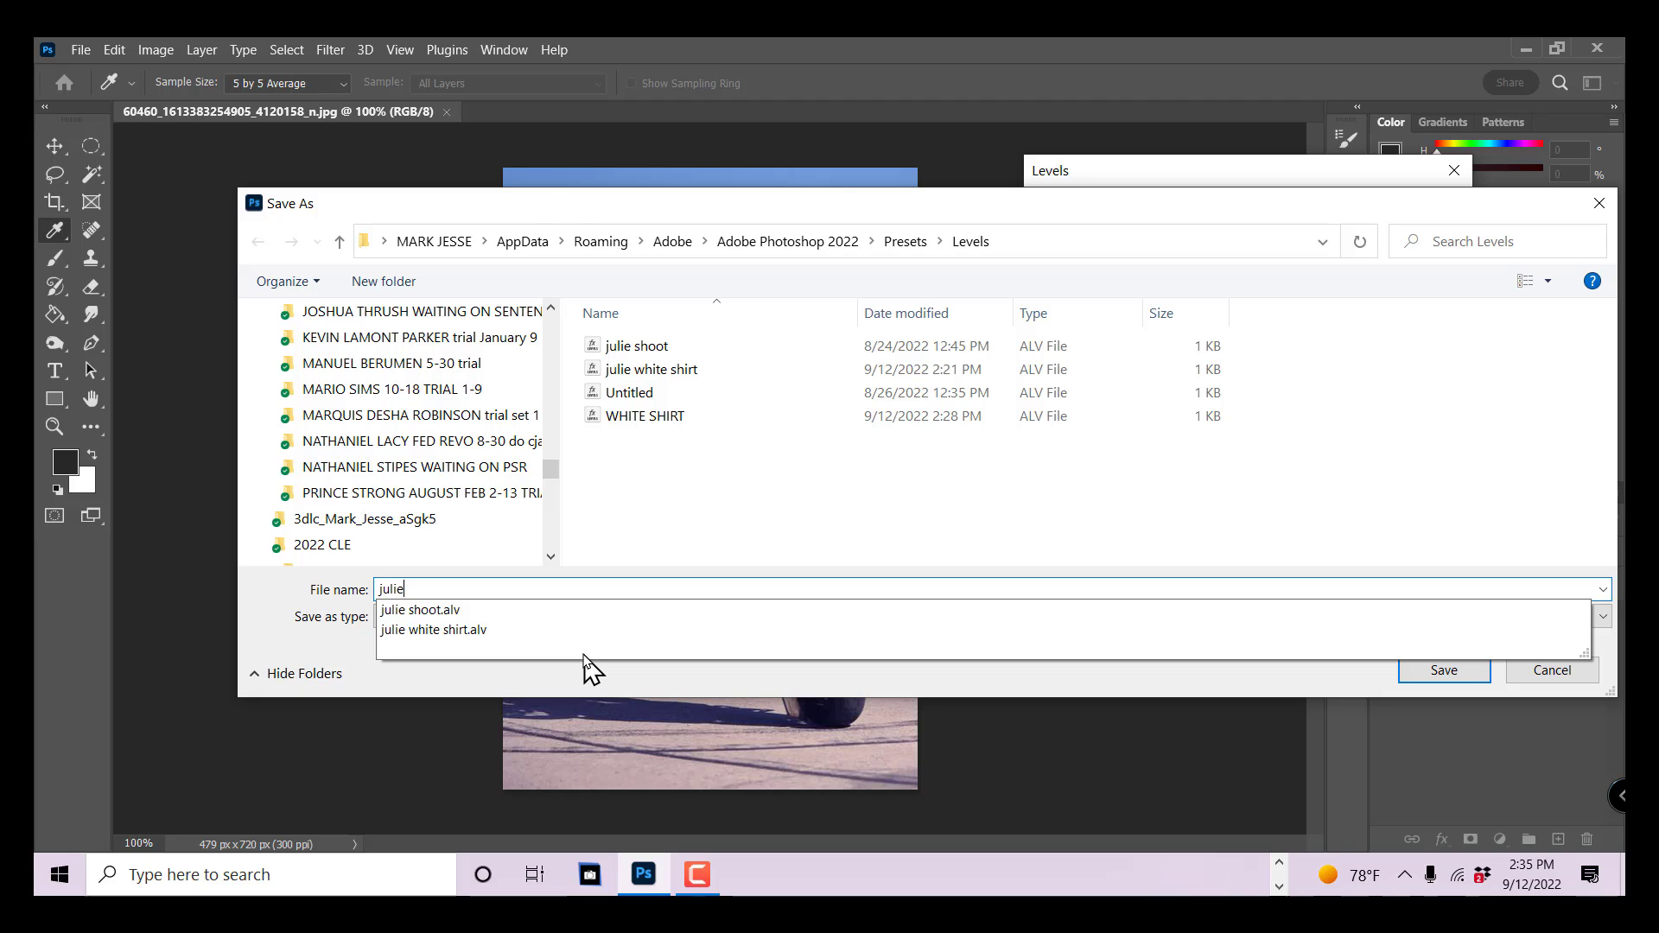
text( white shirt)
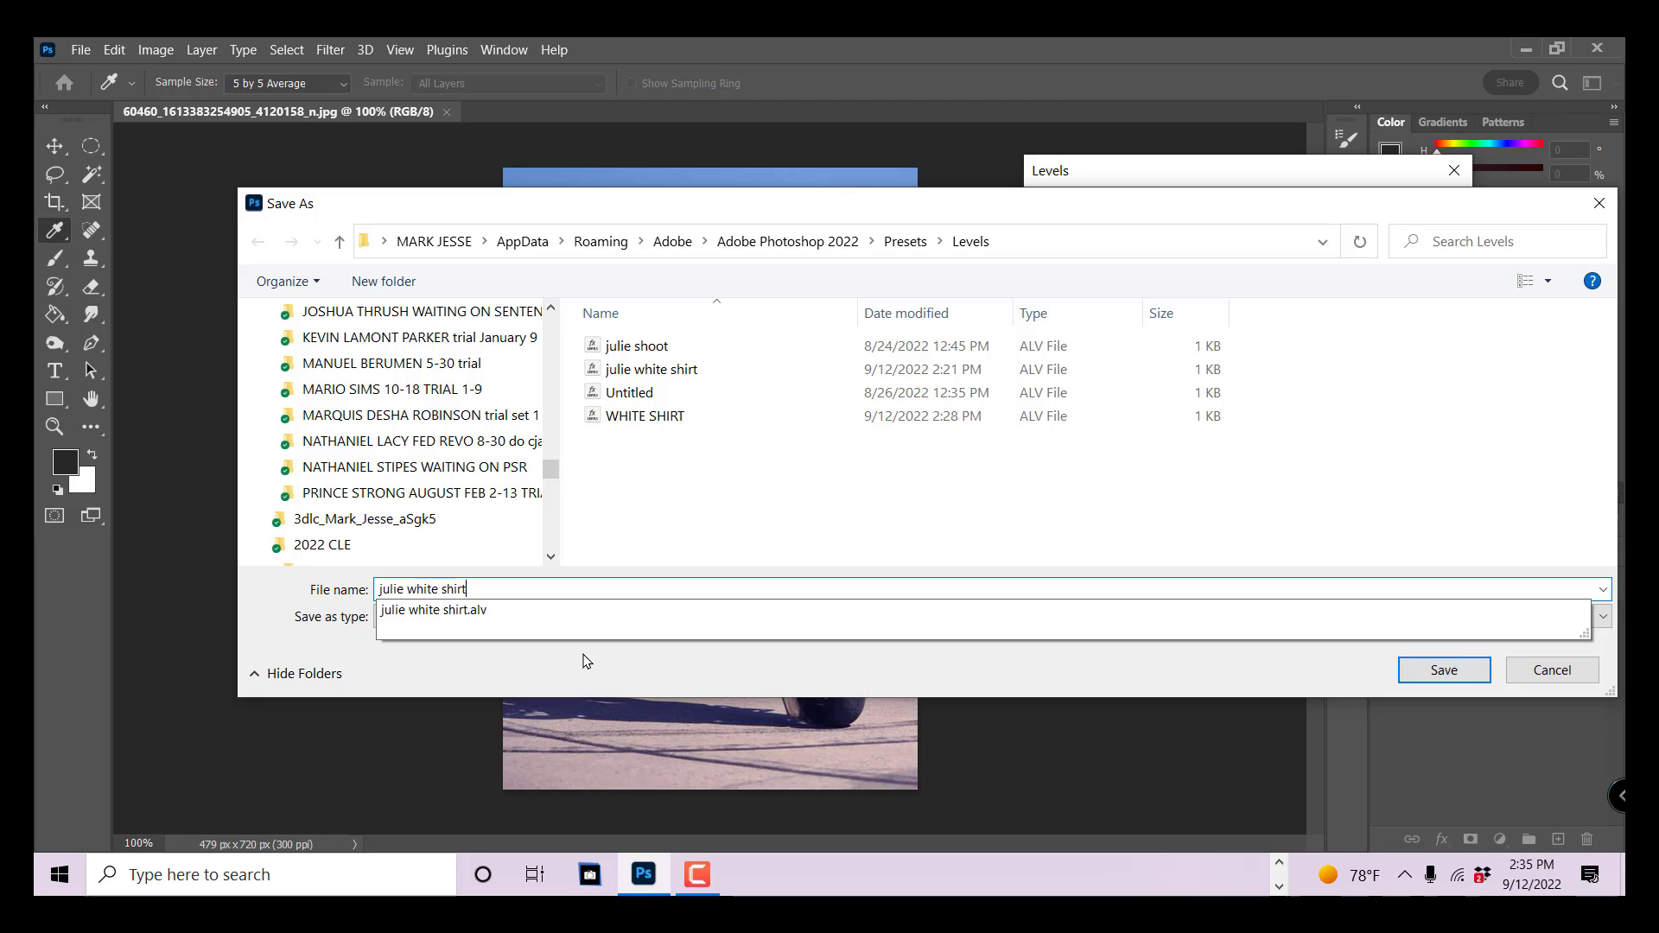
key(Return)
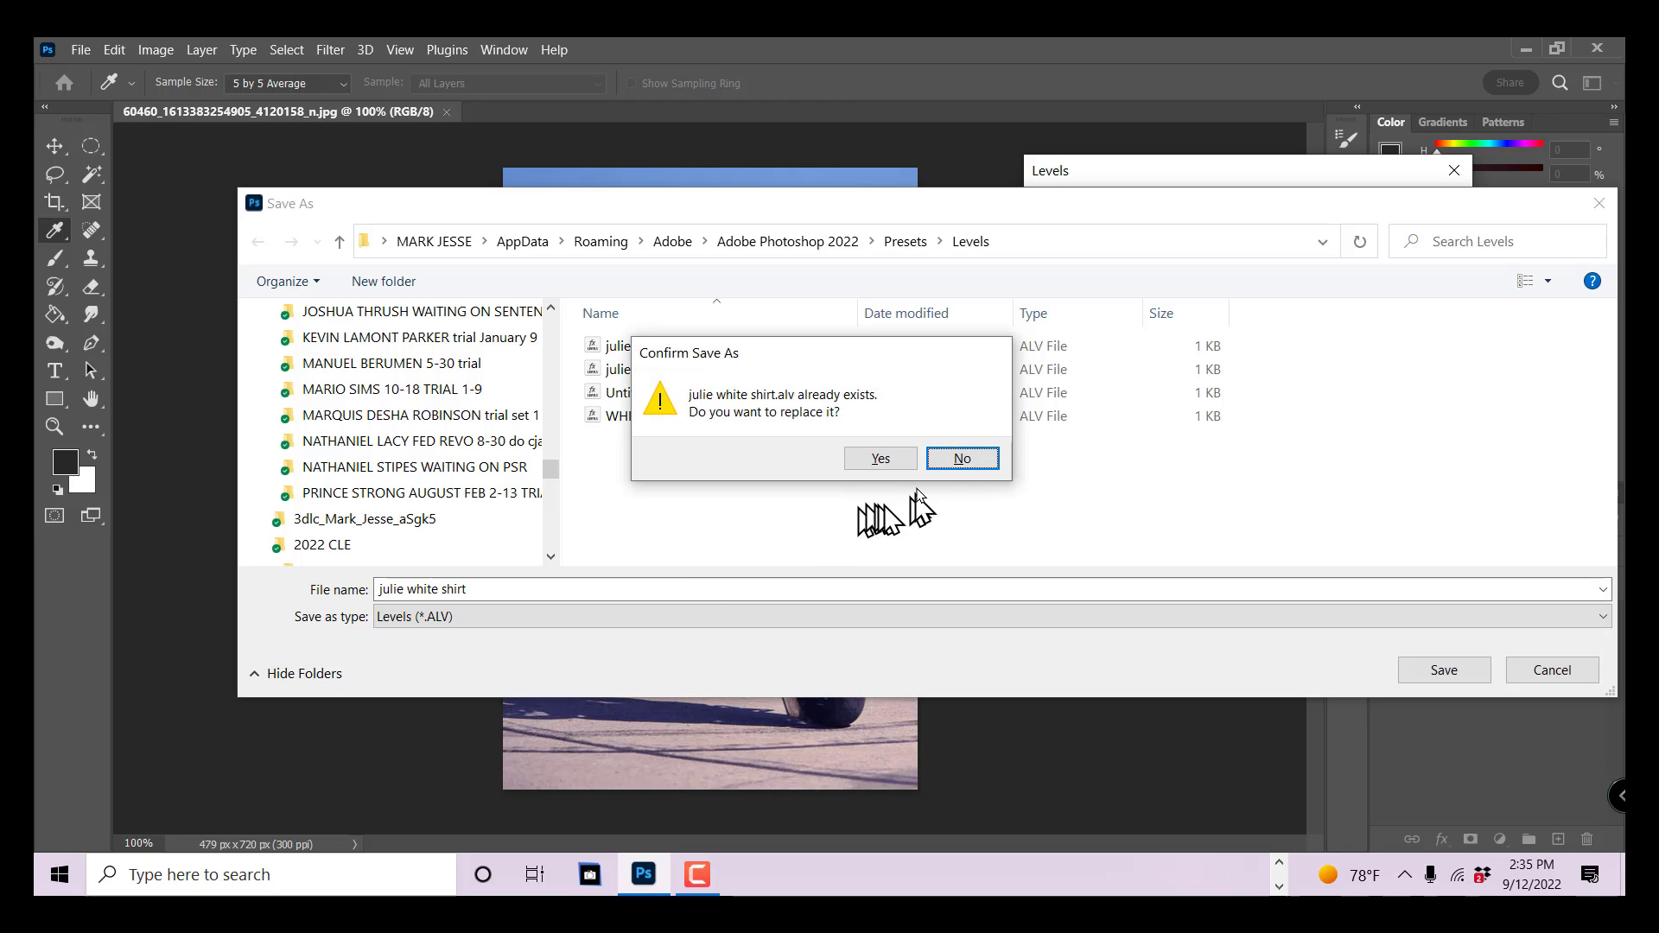
click(899, 461)
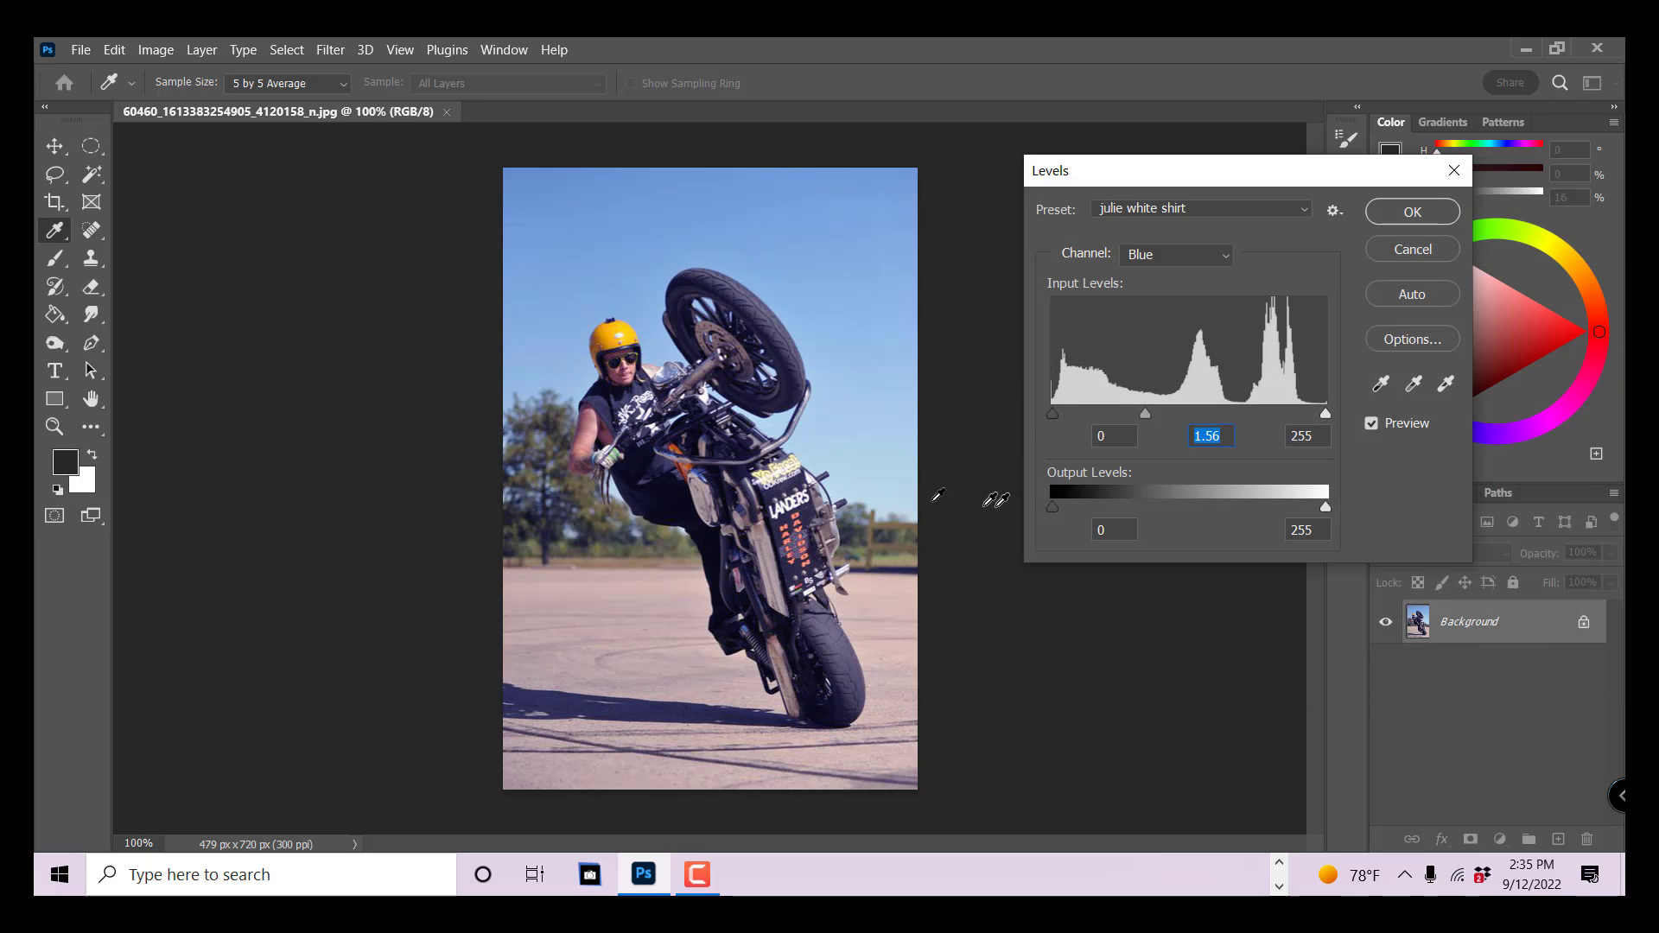
Apply the blue-channel Levels adjustment to the motorcycle photo and undo it.
click(1407, 216)
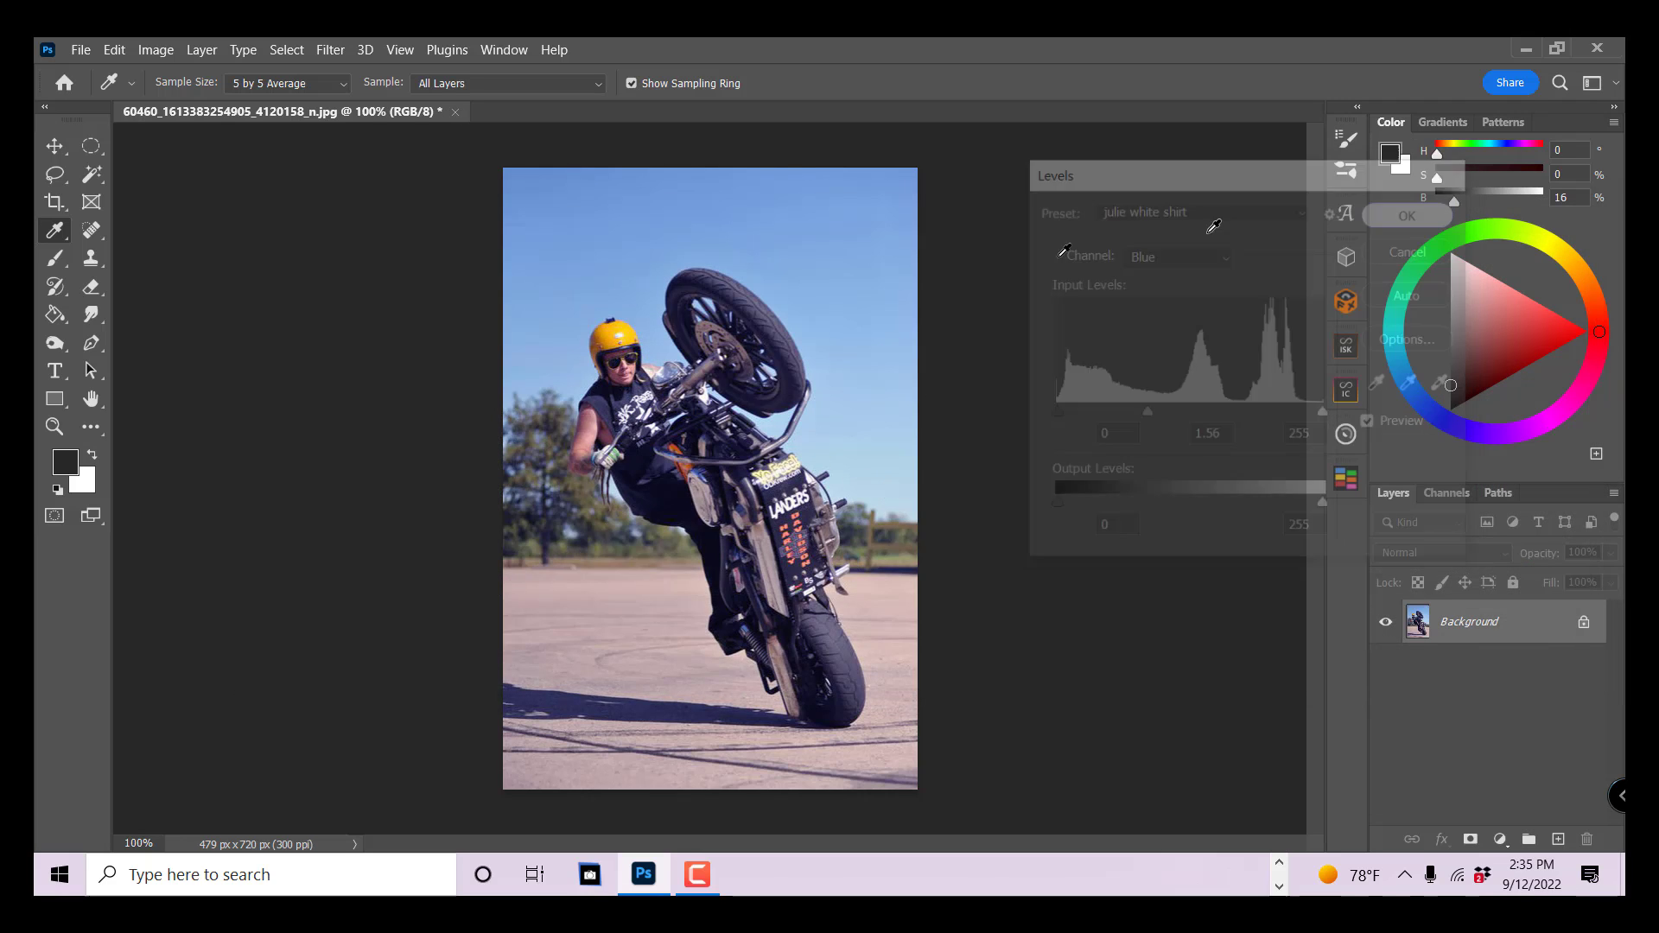
key(ctrl+z)
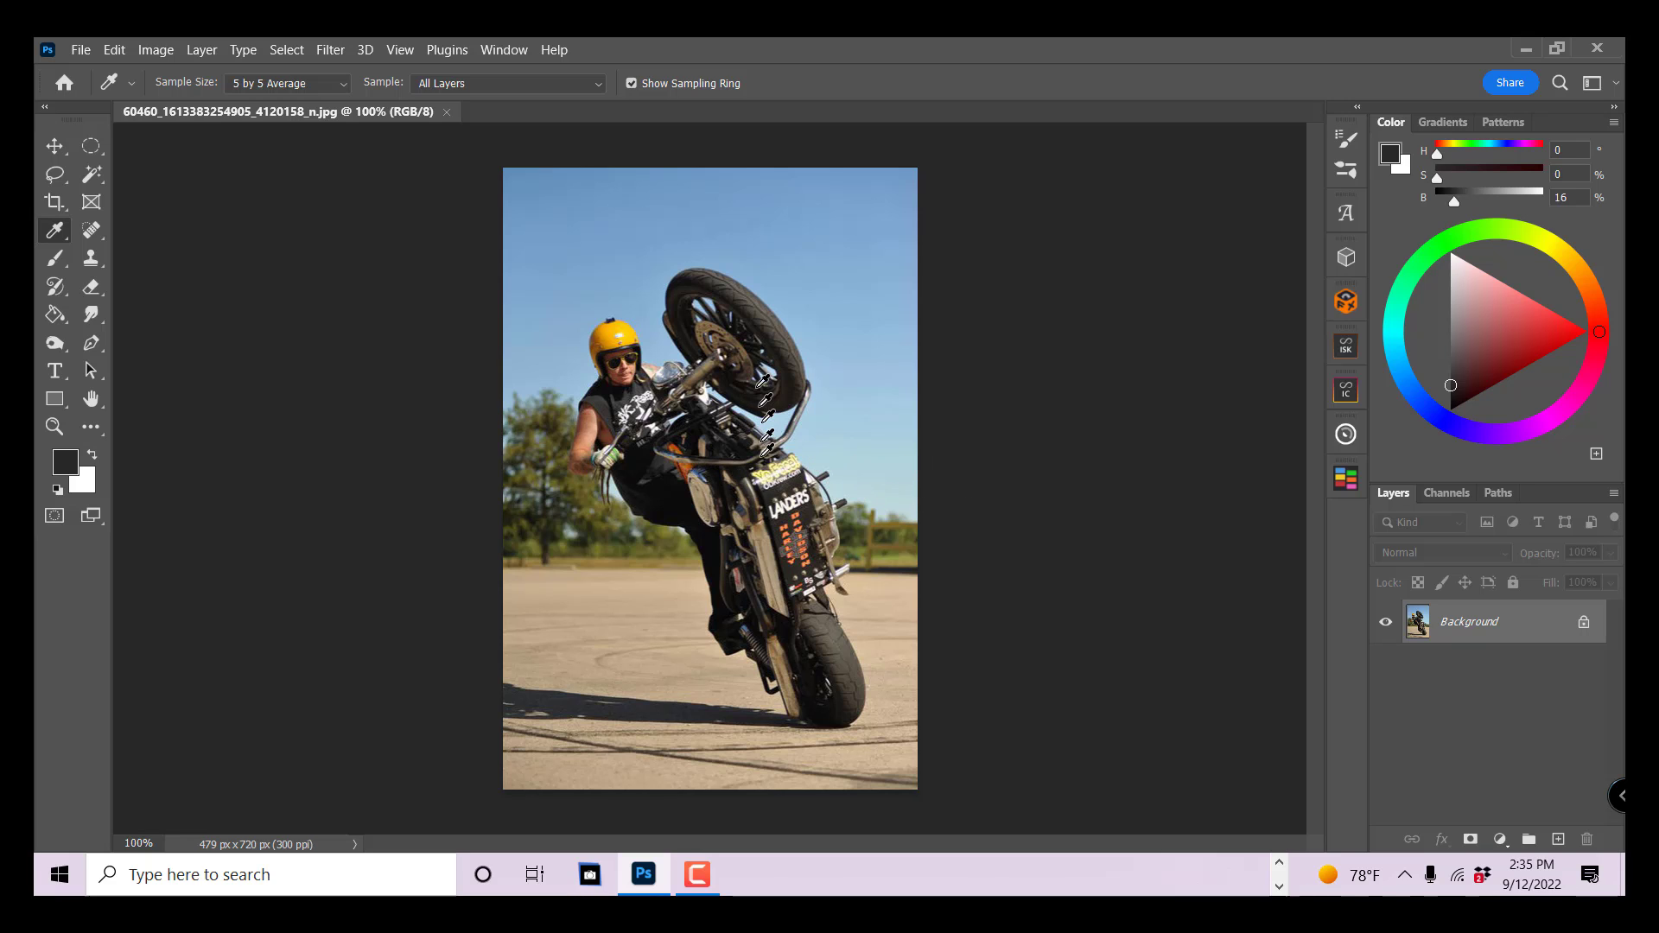
Show the recorded actions and run the shirt-whitening action on the motorcycle photo.
click(501, 51)
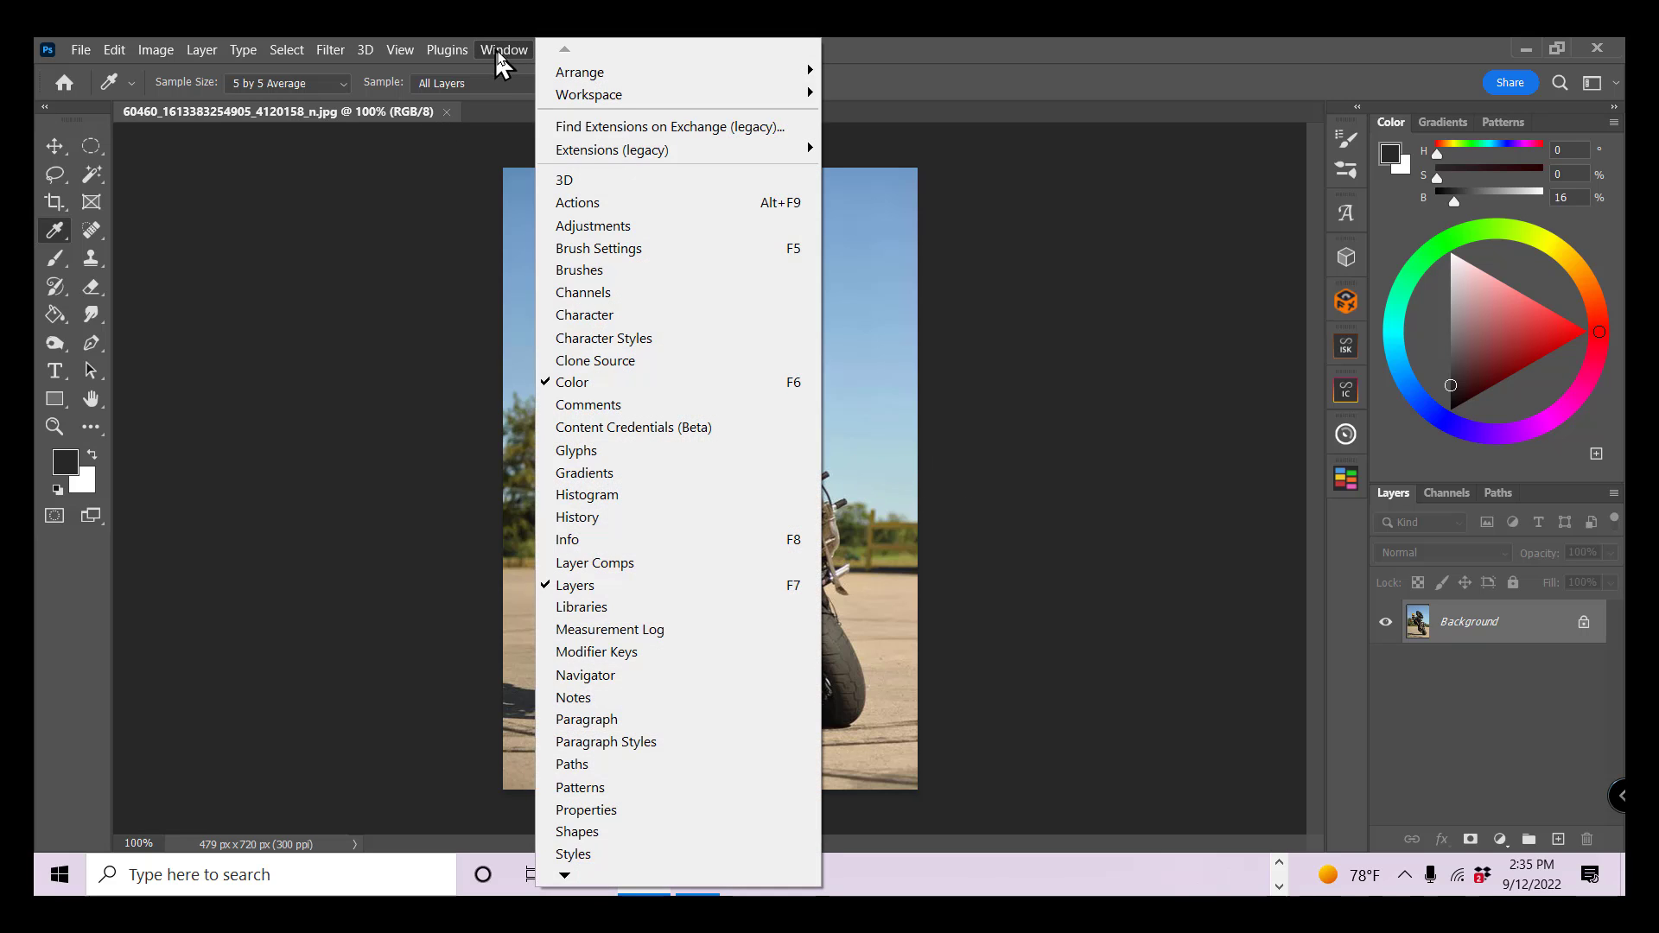
click(623, 209)
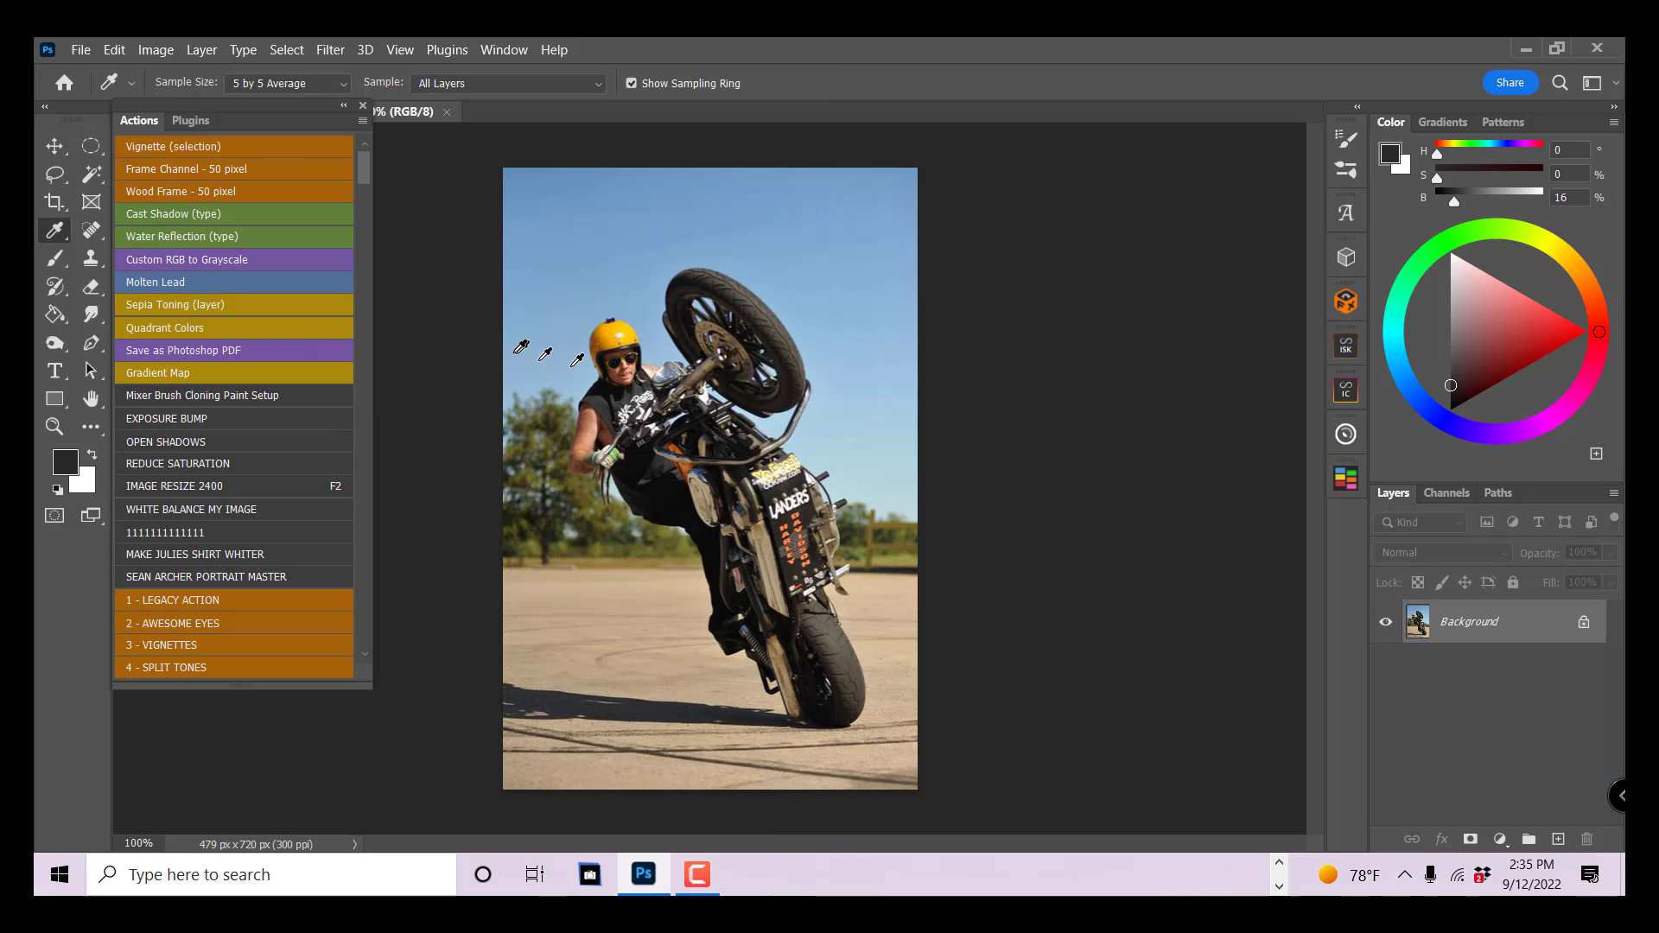
click(183, 556)
Try a Levels adjustment with RGB midtones at 1.13, Red midtones at 0.76 and the Red black input at 36.
click(158, 51)
mouse_move(177, 105)
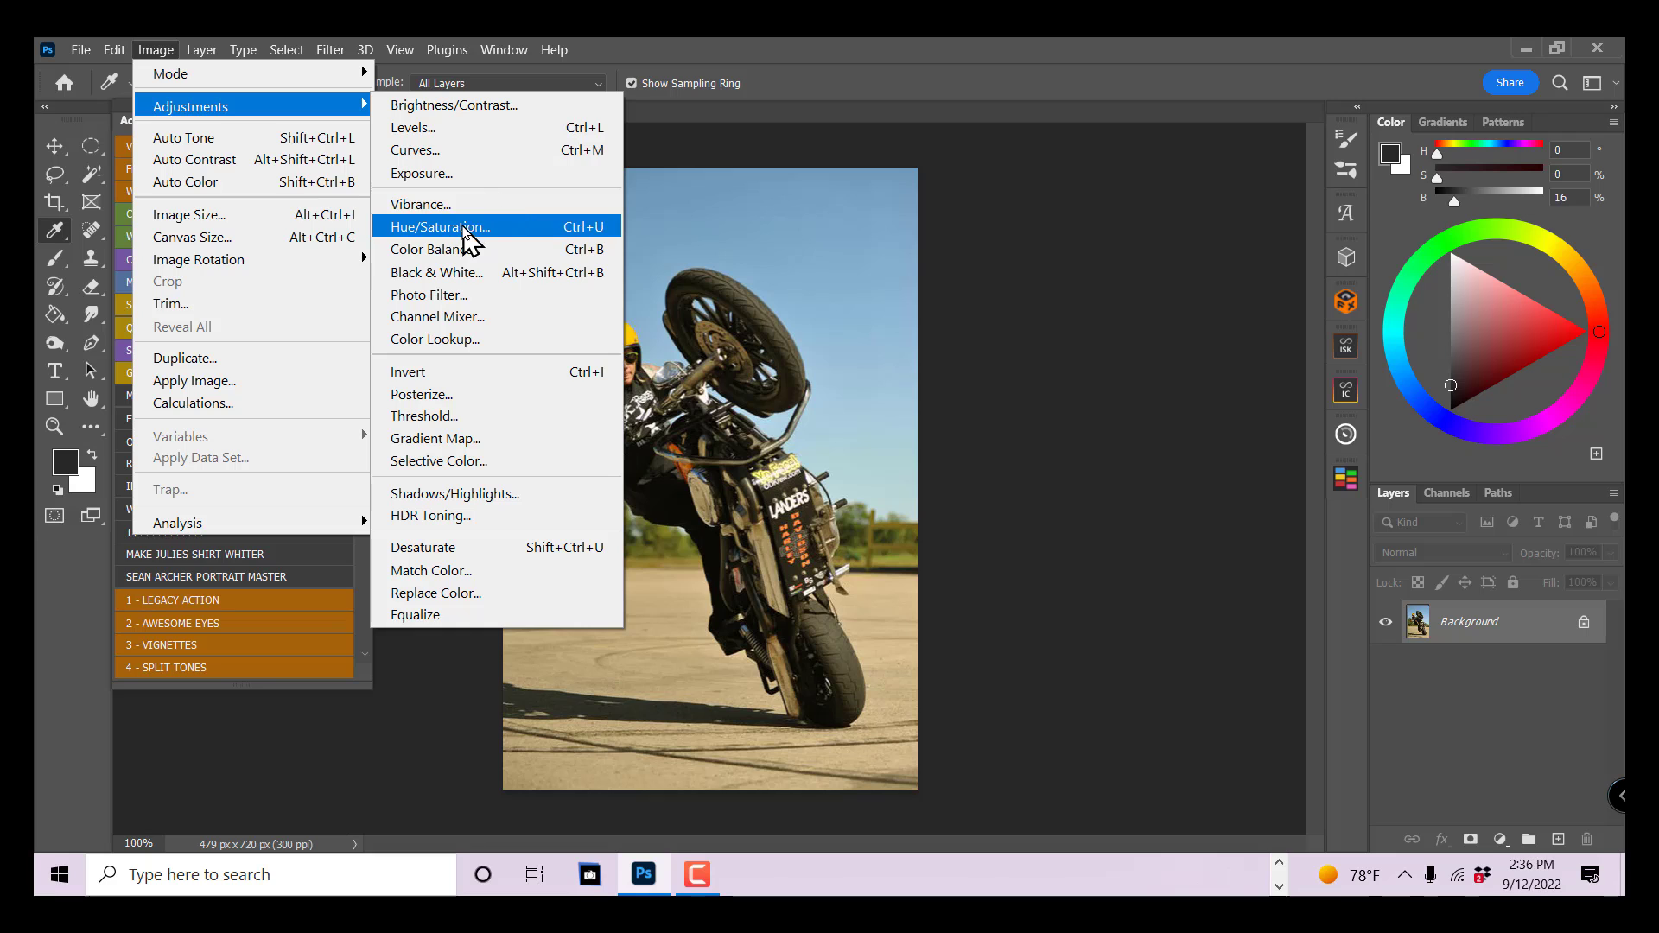
click(470, 128)
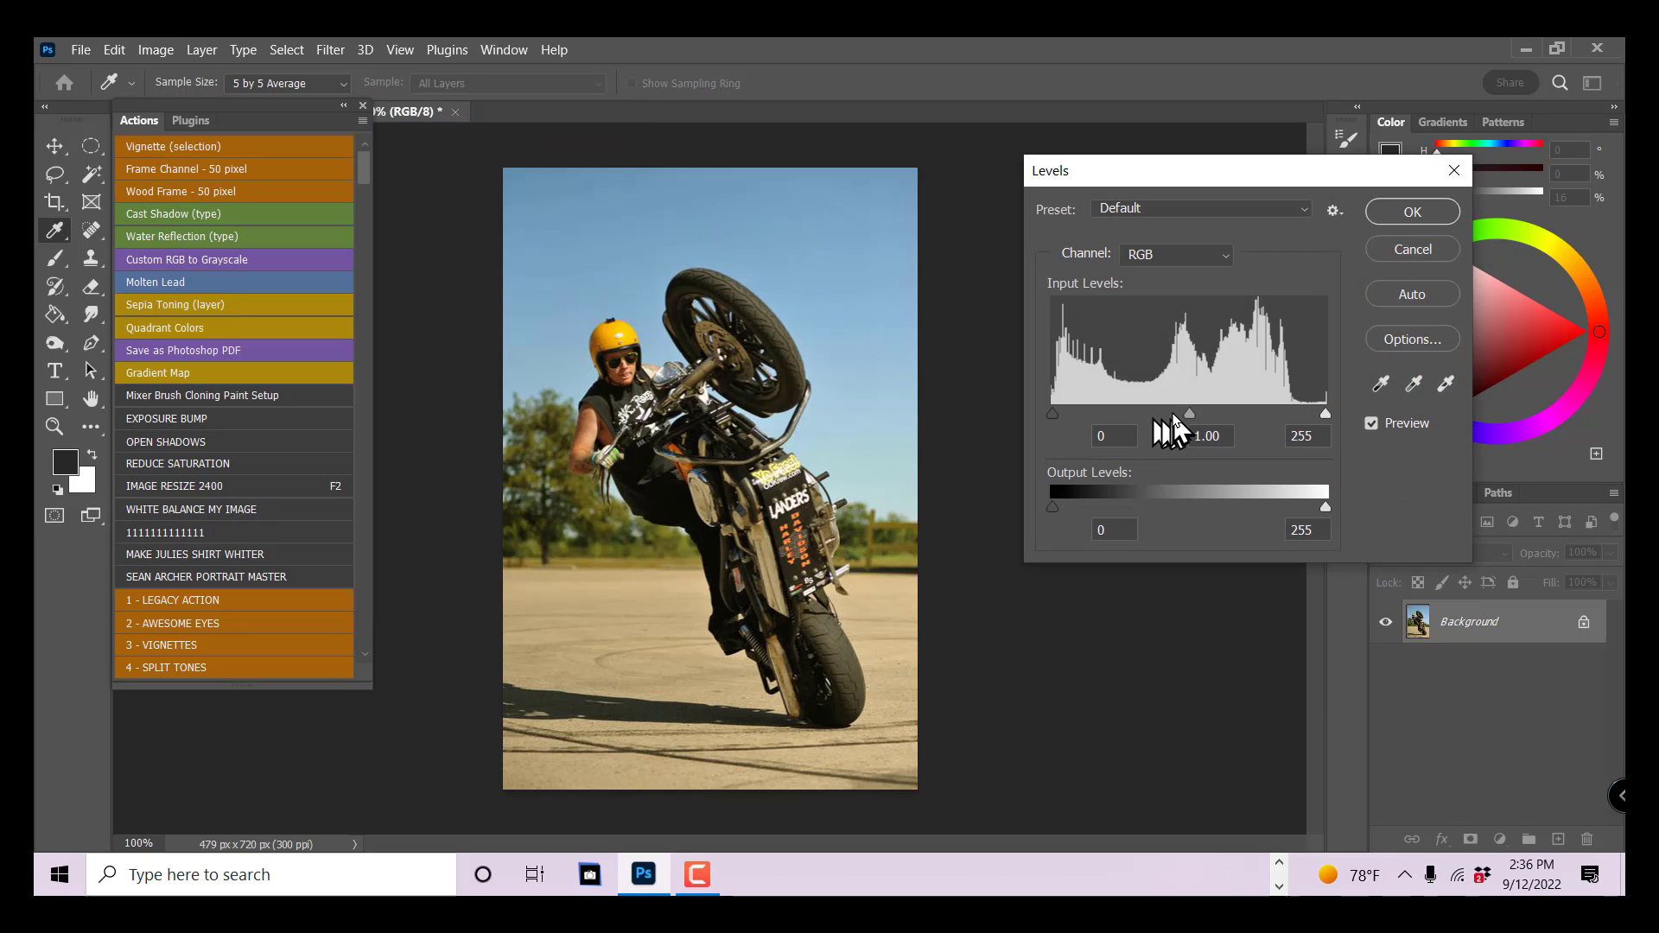
drag(1190, 414, 1179, 414)
click(1193, 255)
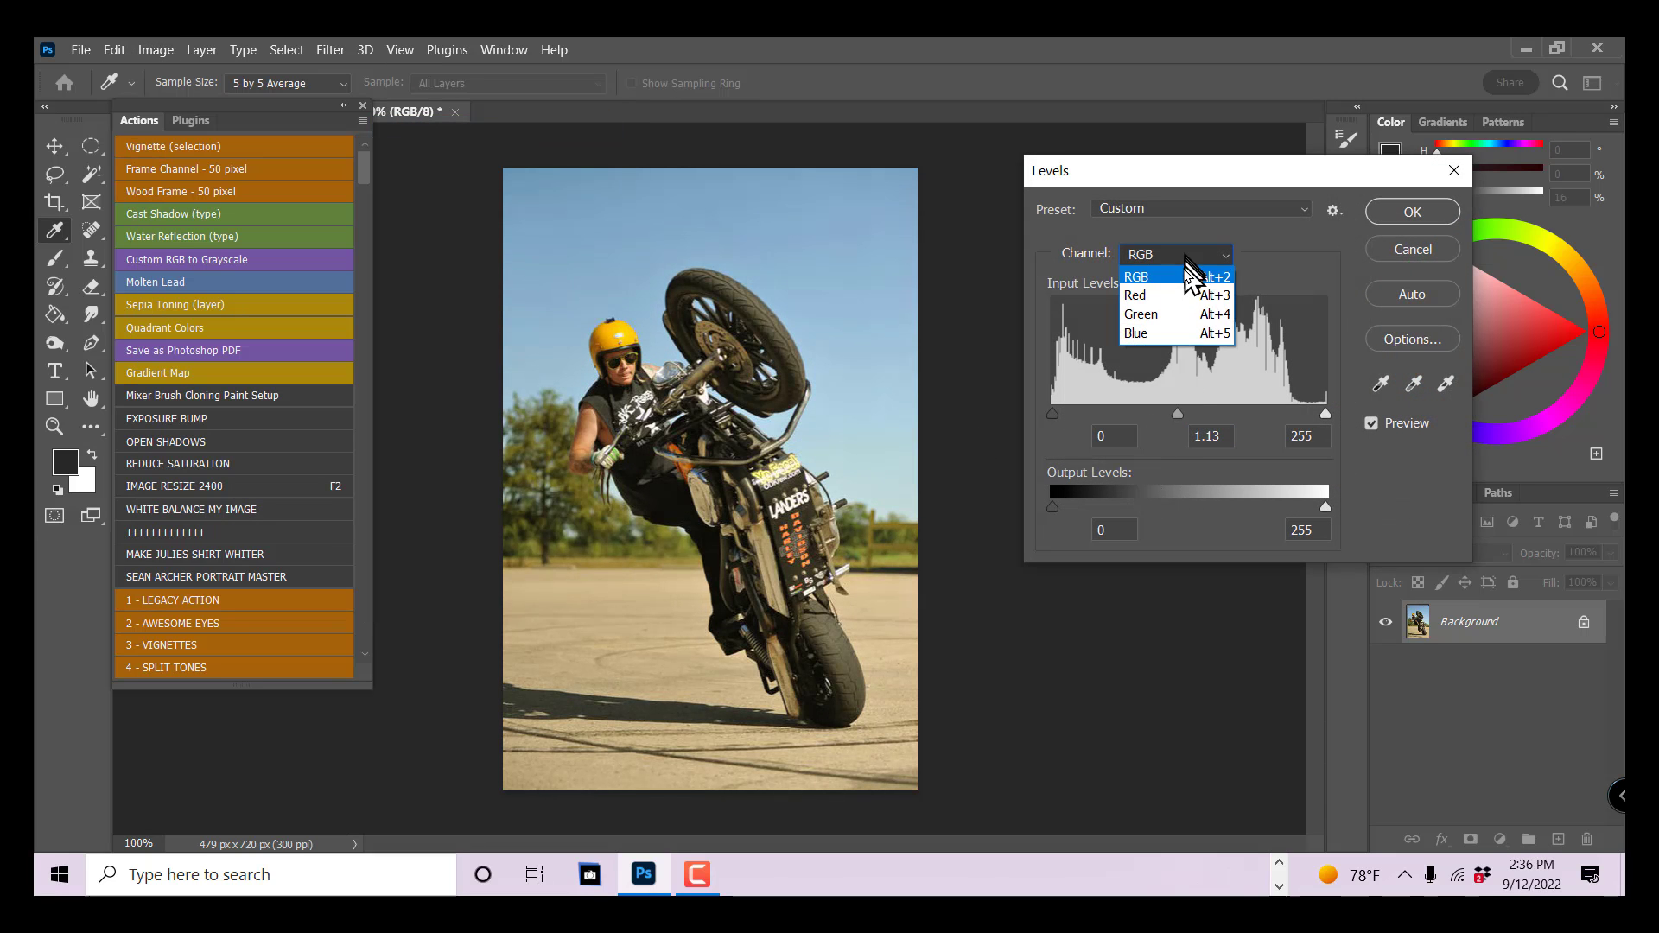
click(1149, 279)
drag(1193, 418, 1216, 420)
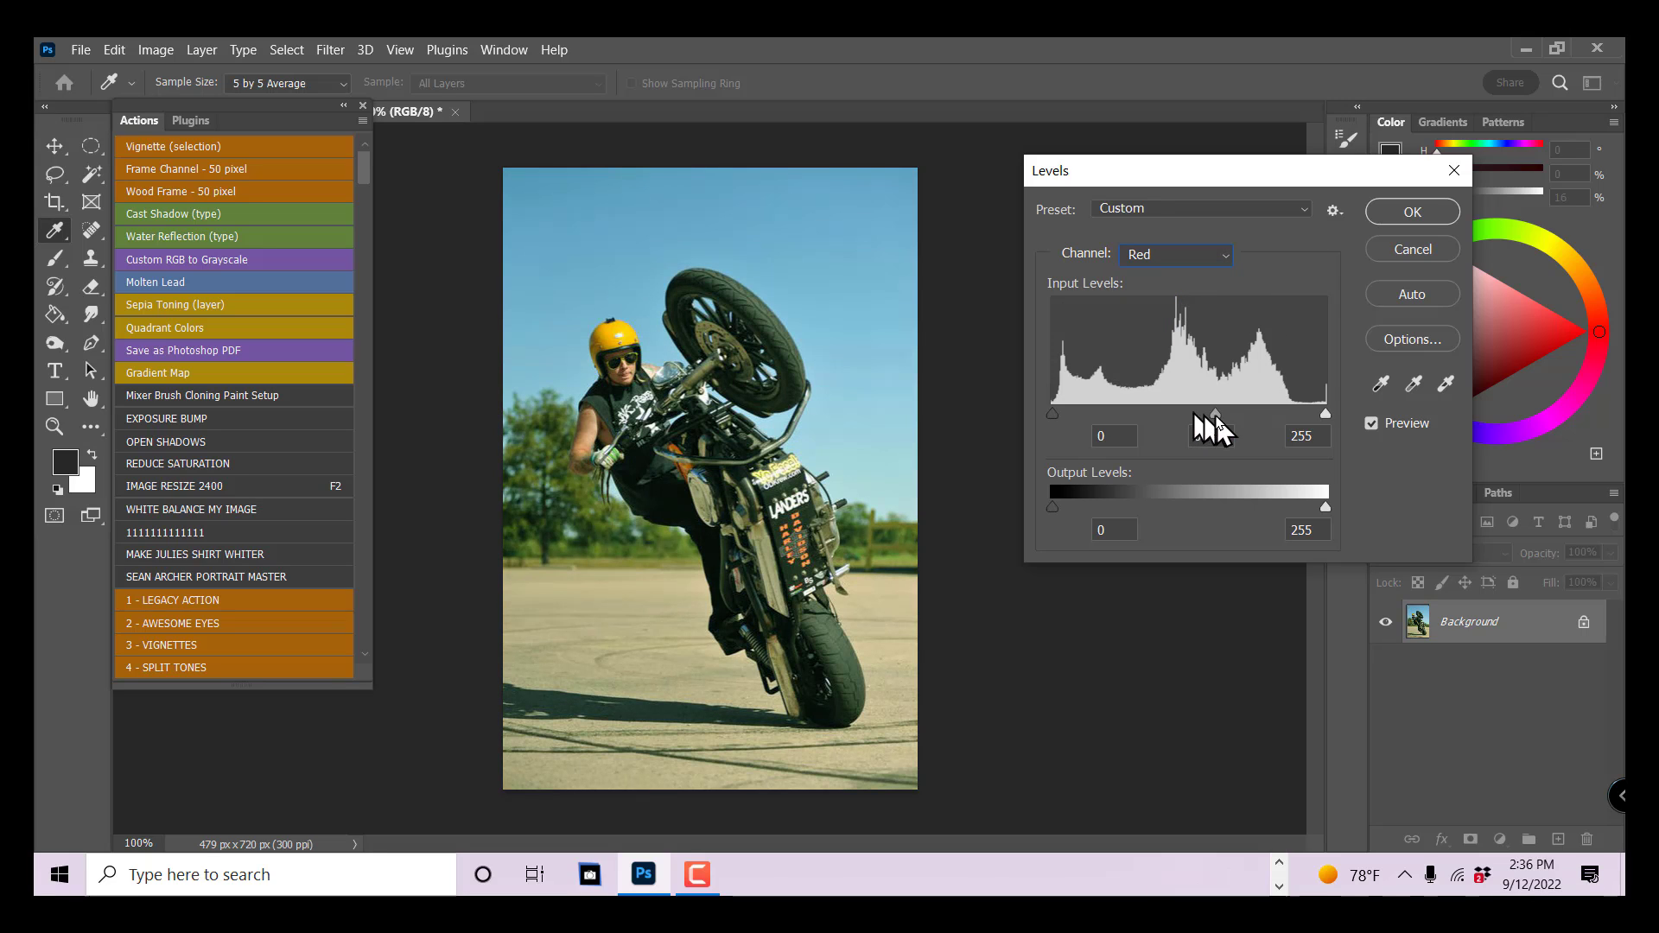
drag(1051, 413, 1084, 411)
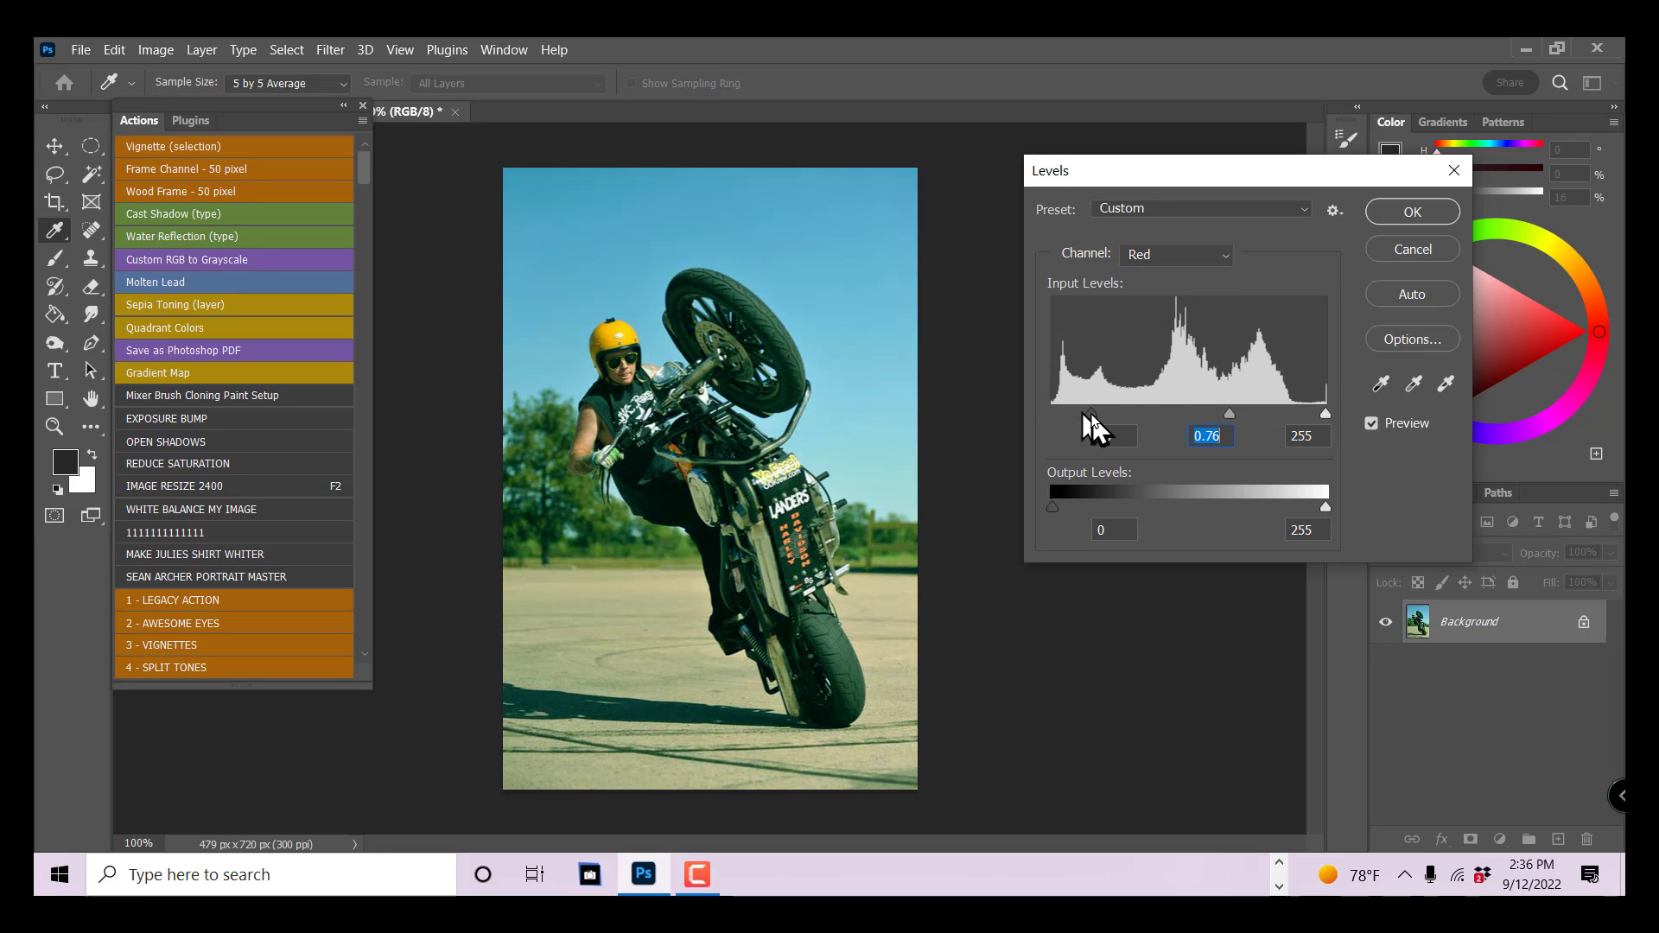
Examine the Levels preset save and load options and the list of stored presets, and cancel the adjustment.
click(1333, 212)
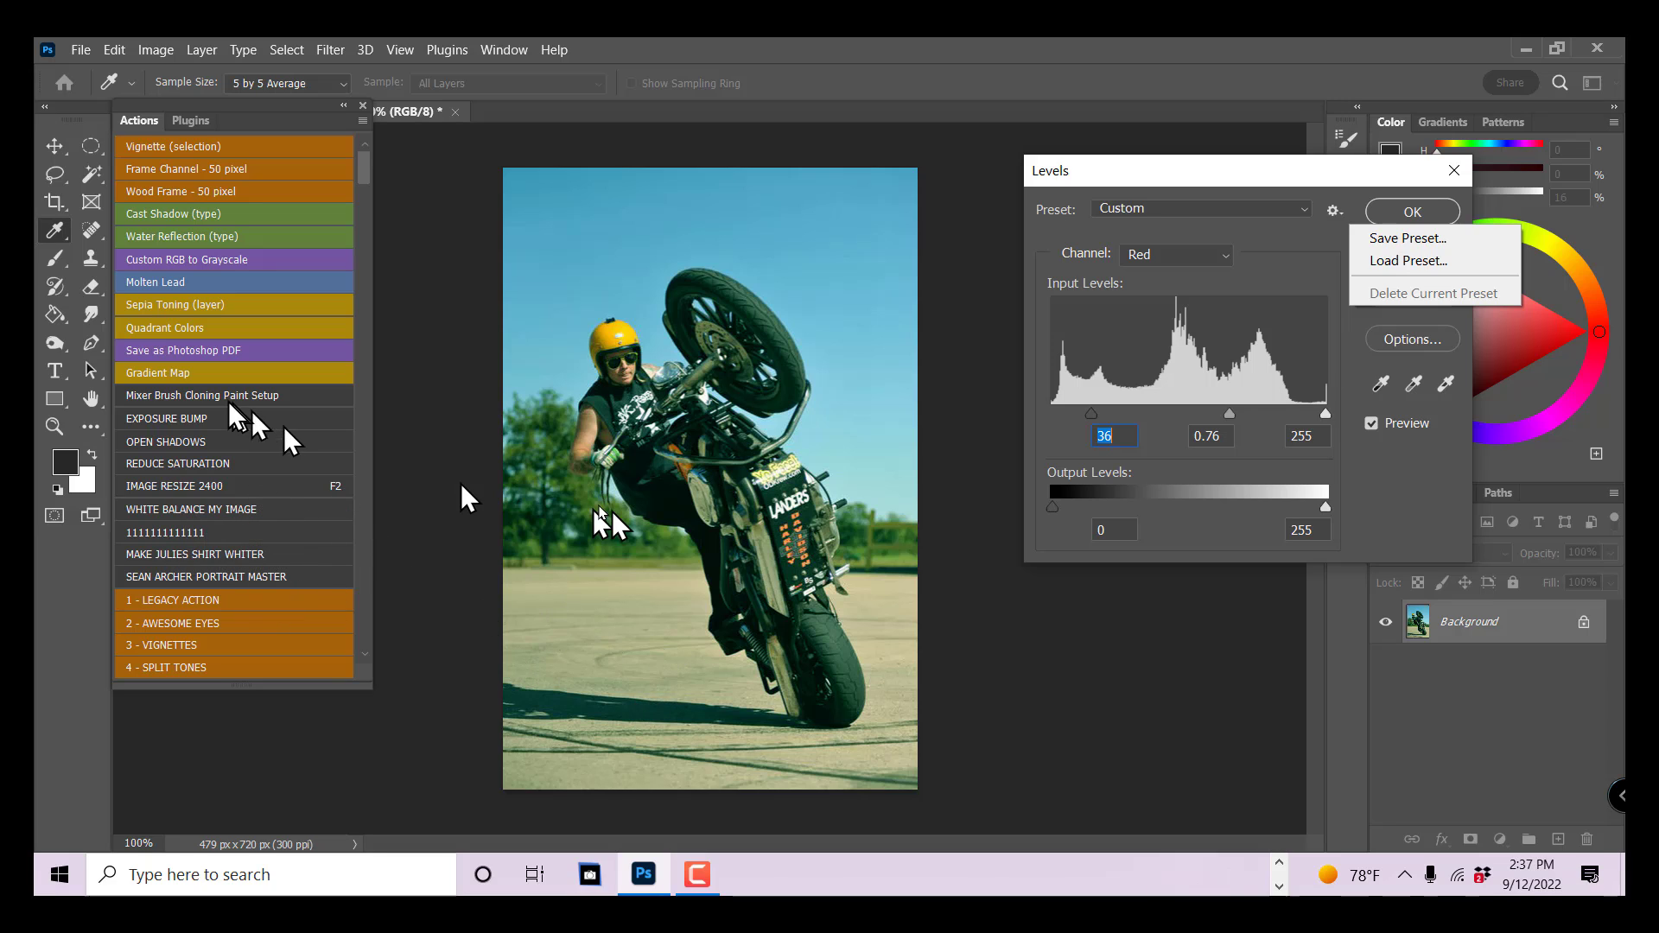
click(1379, 222)
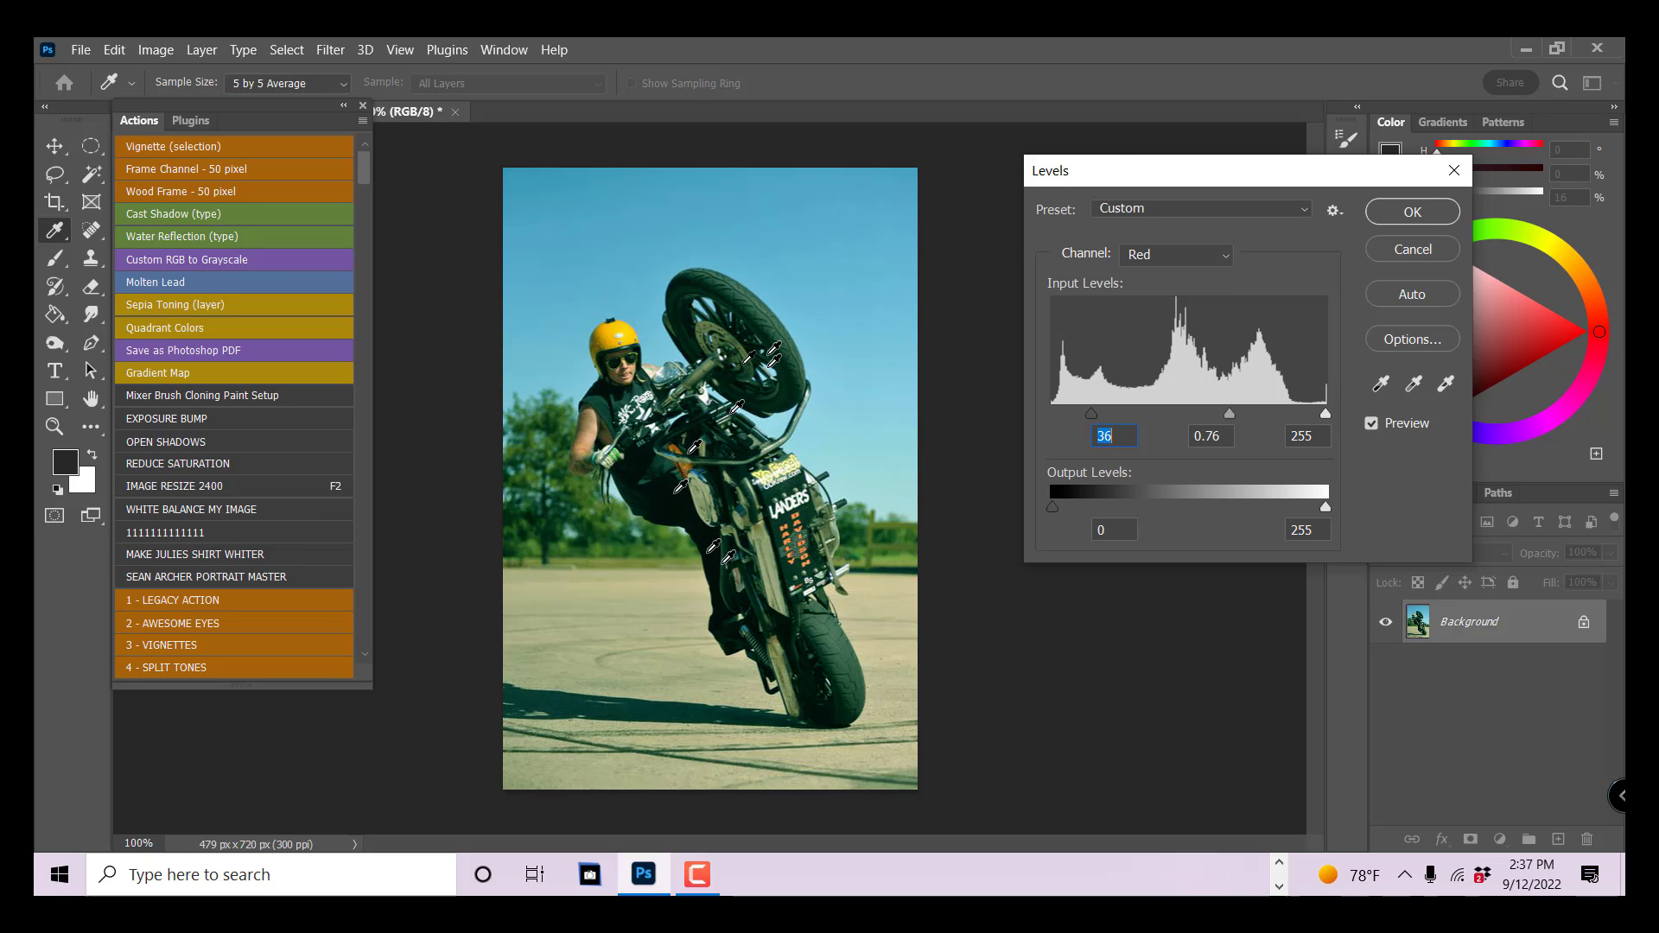
click(1279, 211)
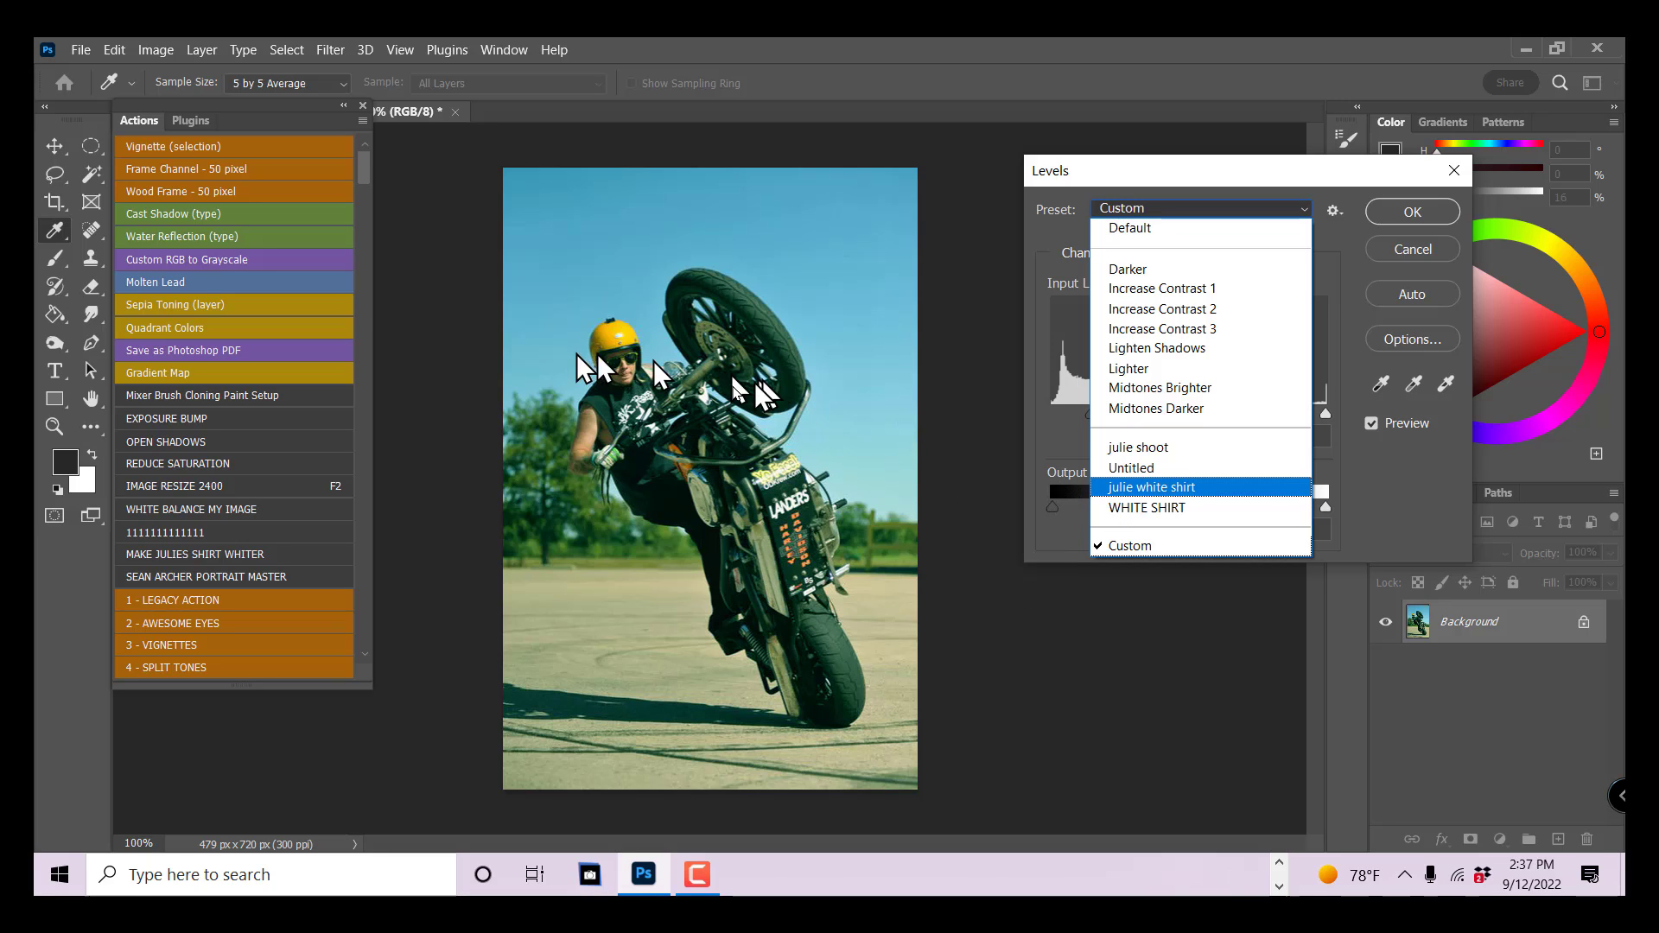
click(1421, 272)
click(1415, 251)
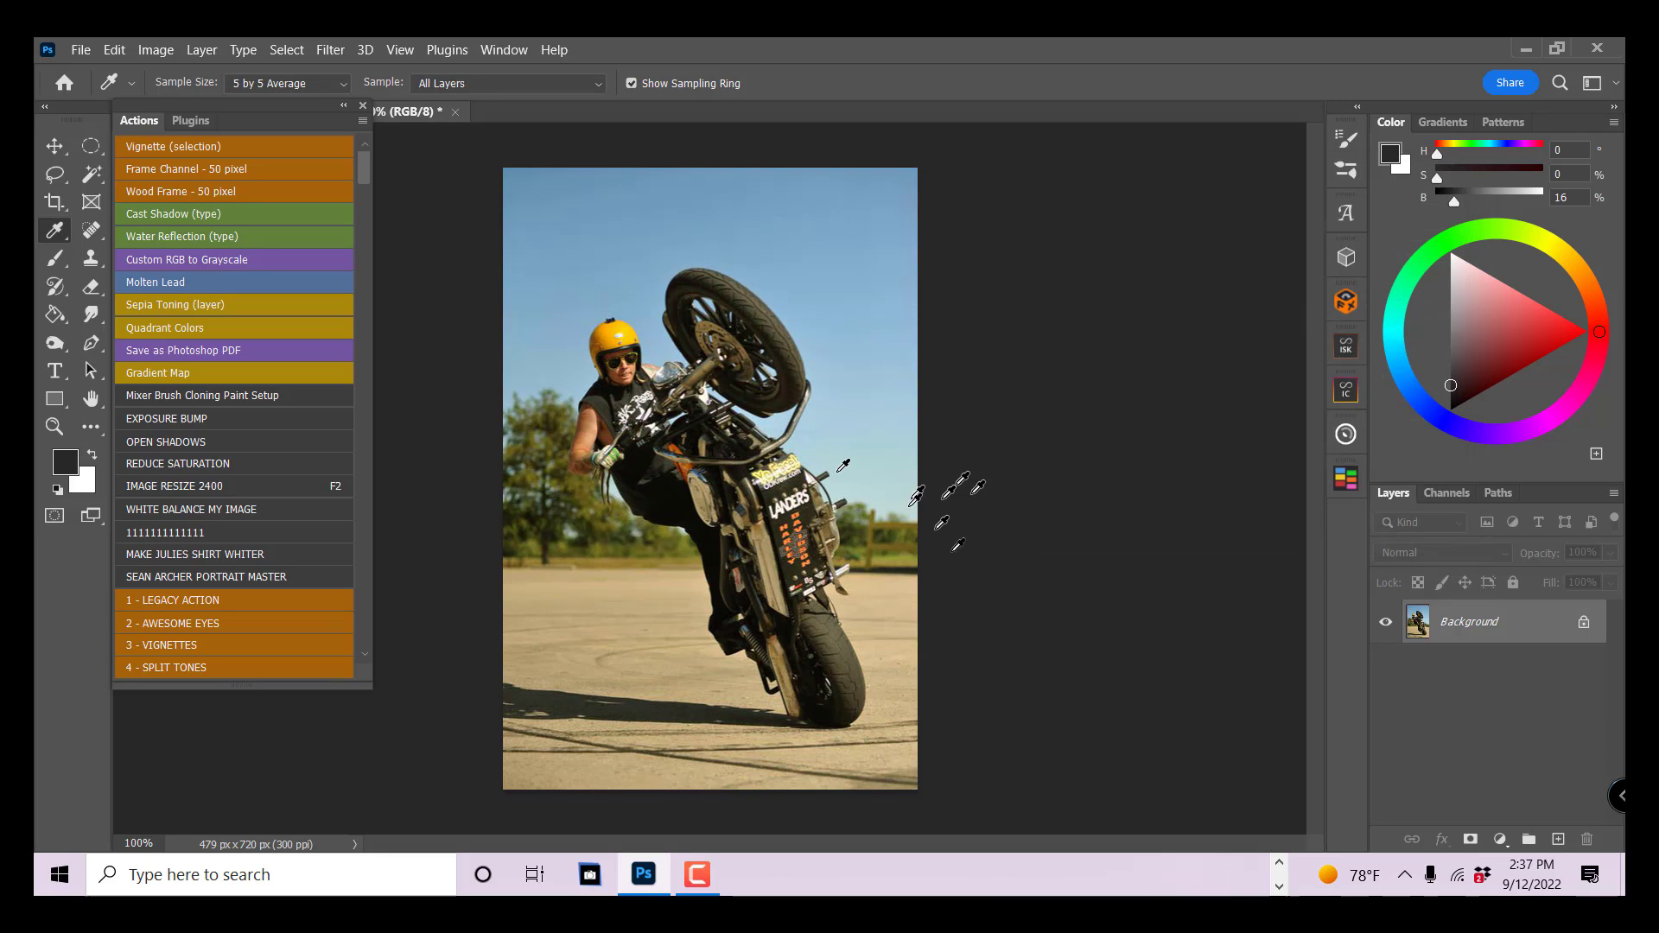